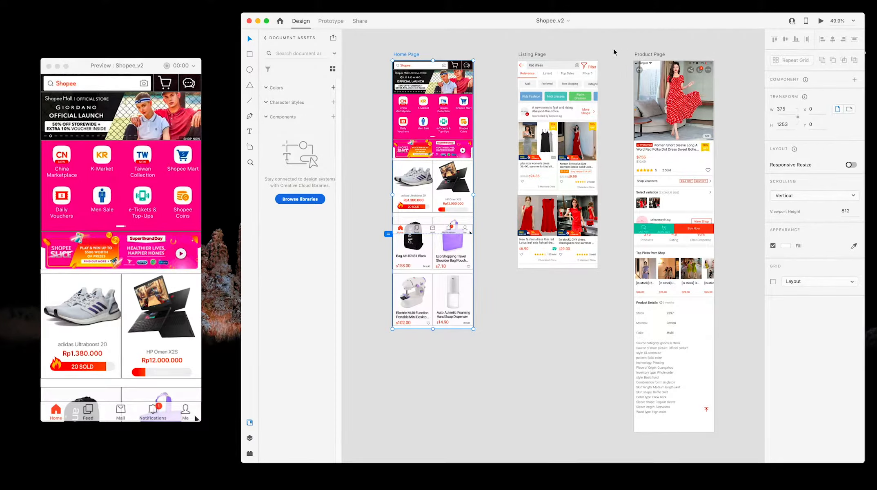
Scroll through the Home Page prototype in the preview window, down to its lower products and back up.
click(115, 71)
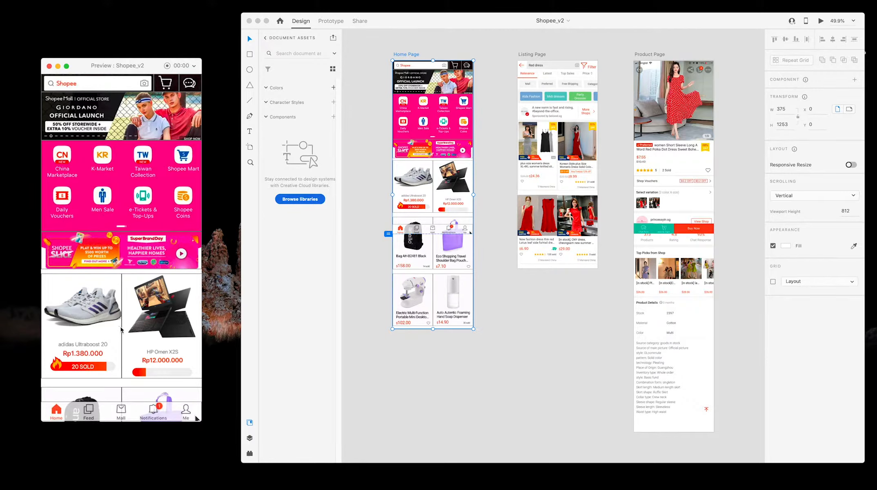
scroll(132, 368, down, 5)
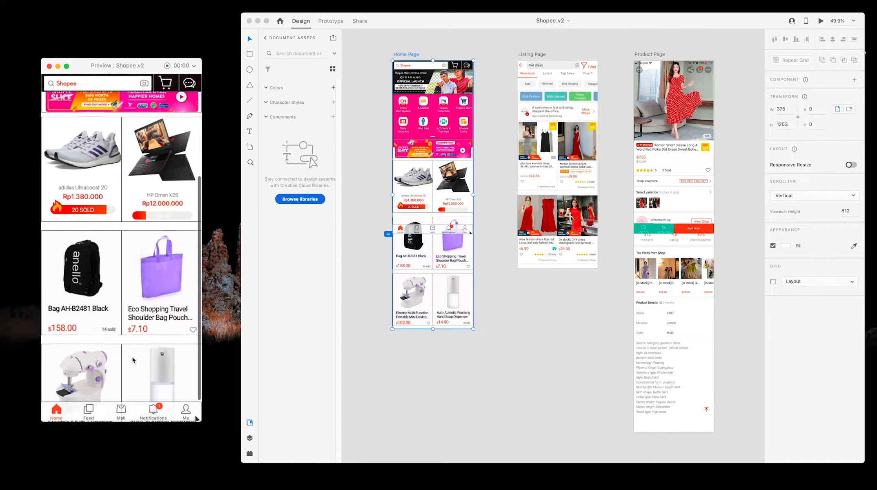
scroll(132, 320, down, 2)
scroll(132, 346, up, 3)
scroll(122, 310, up, 2)
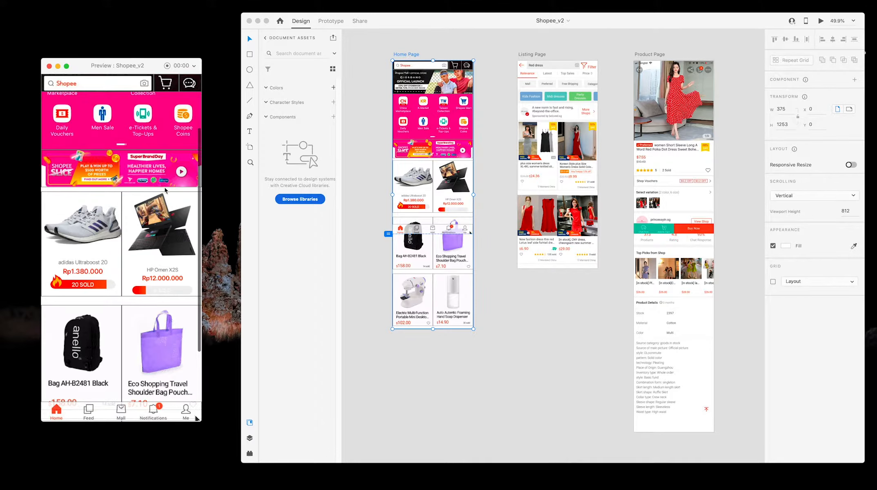
scroll(151, 184, down, 1)
scroll(140, 286, up, 4)
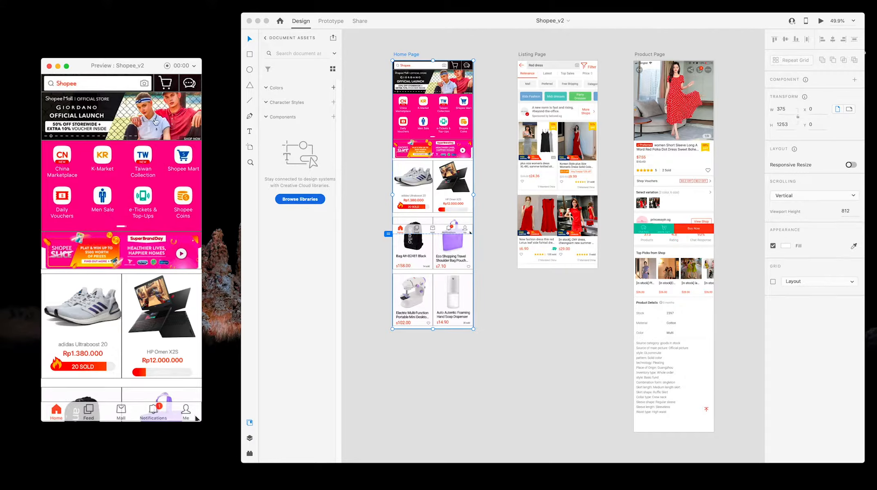
Open the Red dress listing page from the preview's home page and look through its products.
click(127, 114)
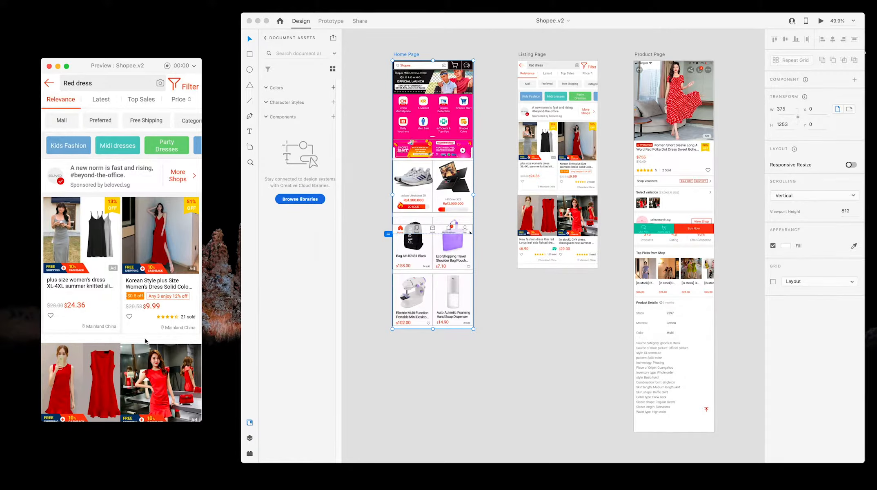
drag(145, 341, 143, 291)
drag(136, 350, 98, 392)
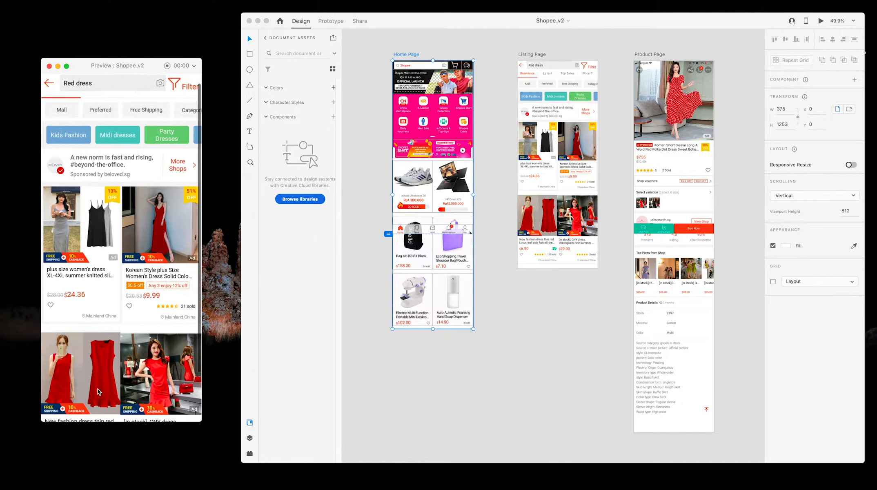
drag(98, 270, 112, 199)
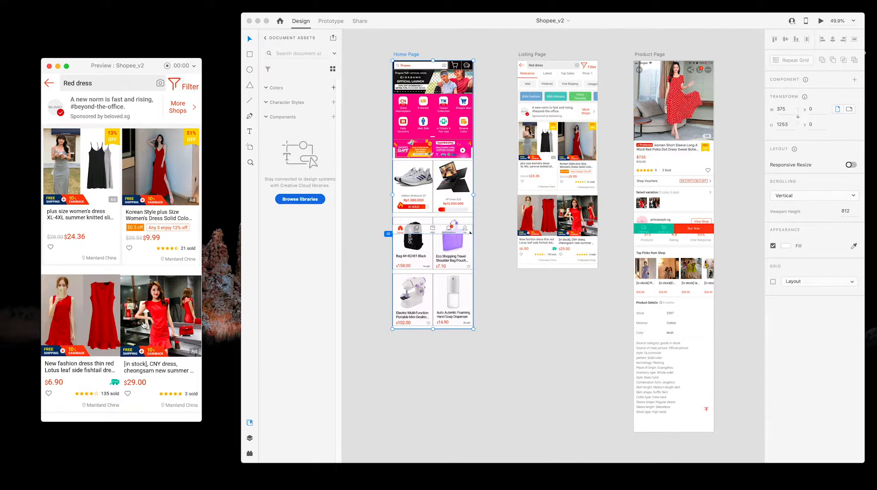
Open a red dress's product page in the preview, look through its details, and go back to the home page.
click(156, 323)
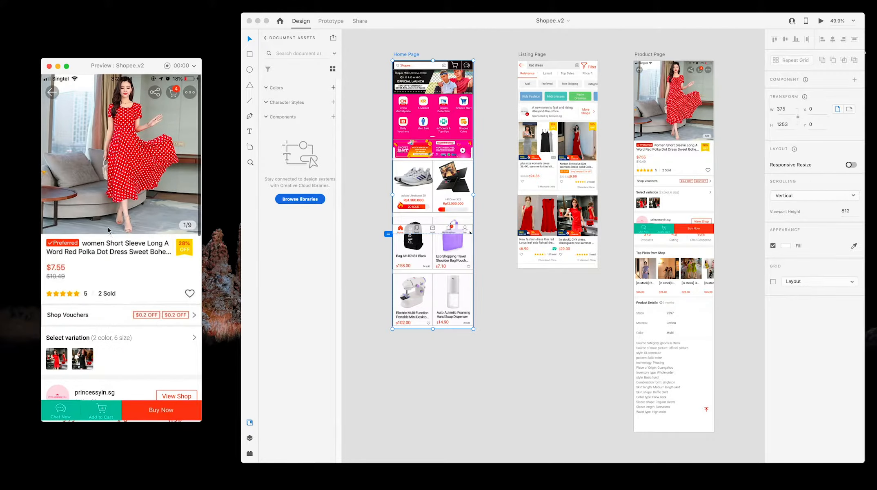
mouse_move(141, 318)
mouse_down()
mouse_move(141, 278)
mouse_move(143, 326)
mouse_move(145, 269)
mouse_up()
drag(143, 336, 138, 285)
mouse_move(131, 349)
mouse_down()
mouse_move(130, 265)
mouse_move(133, 388)
mouse_up()
drag(130, 176, 141, 311)
drag(135, 201, 132, 306)
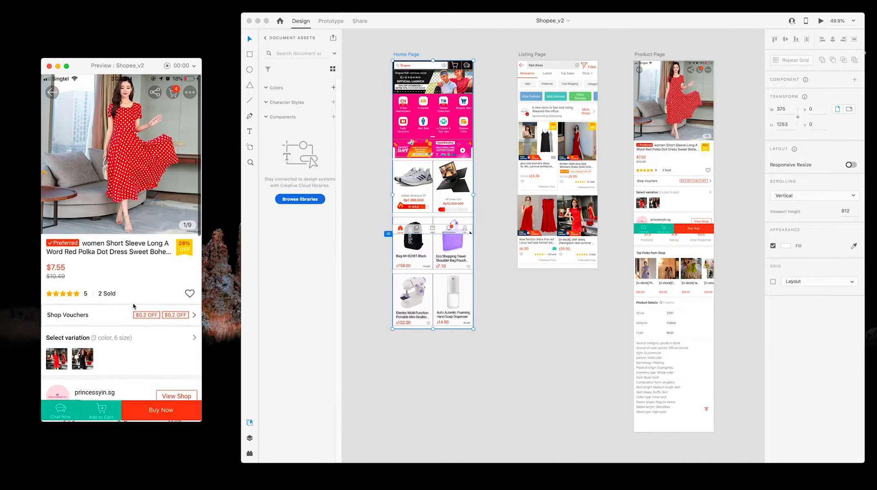
click(52, 92)
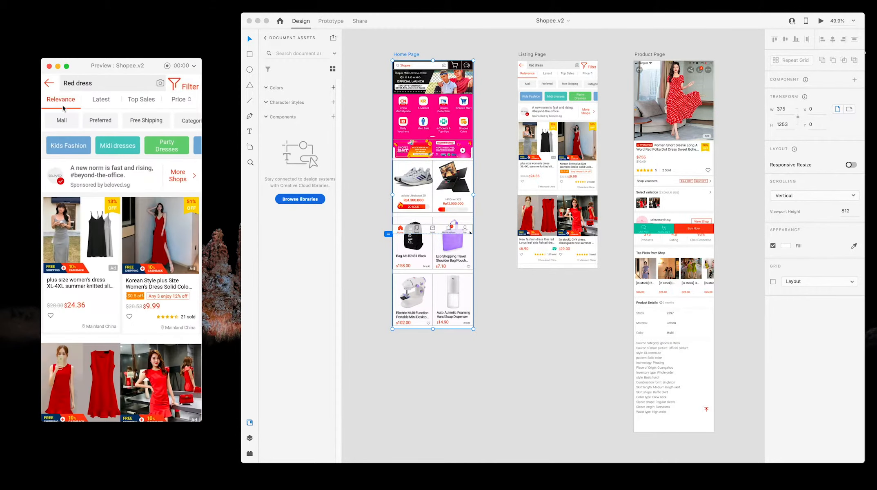
click(48, 86)
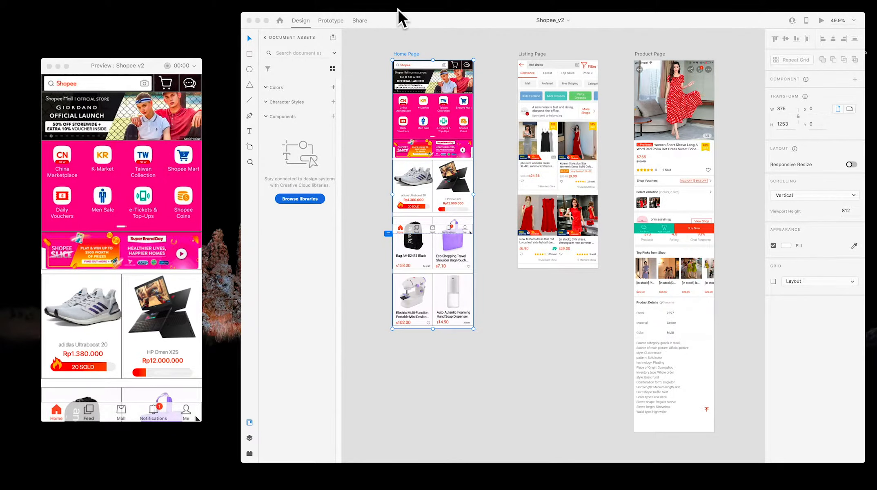
Minimise the Shopee_v2 document window and its preview window.
click(392, 18)
click(258, 21)
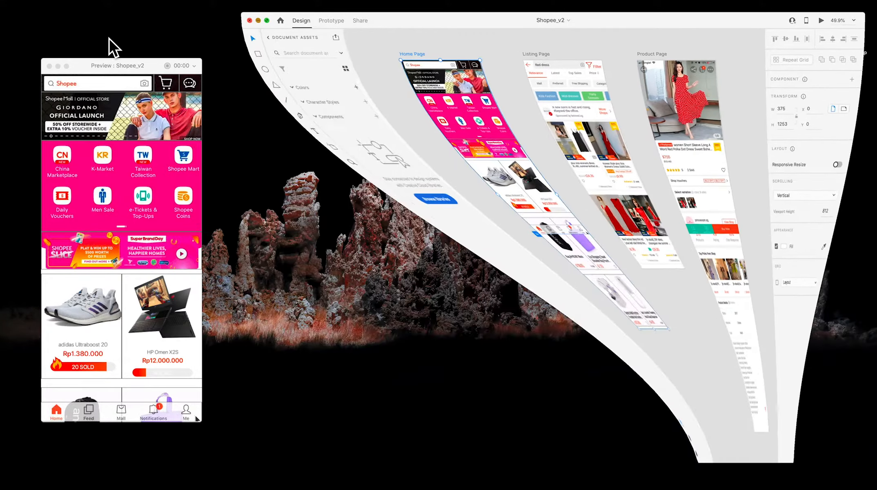
click(57, 66)
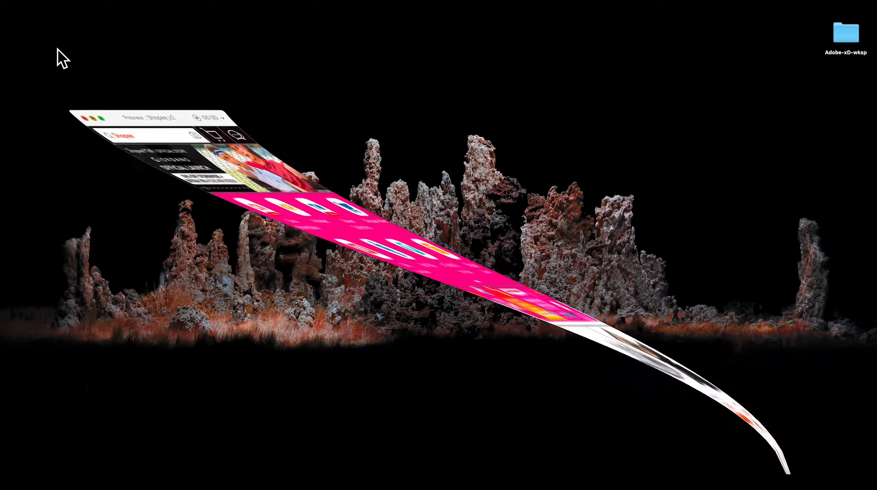
Create a new document using the iPhone 12 Pro Max artboard preset.
click(47, 2)
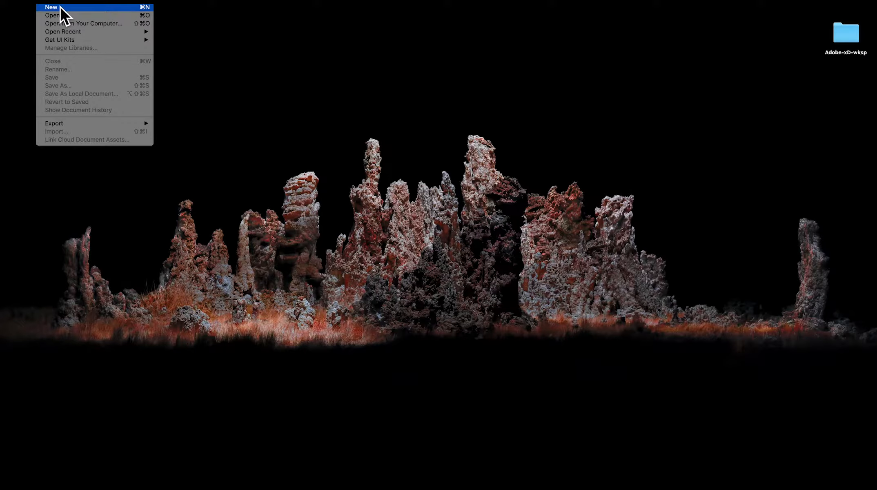
click(61, 7)
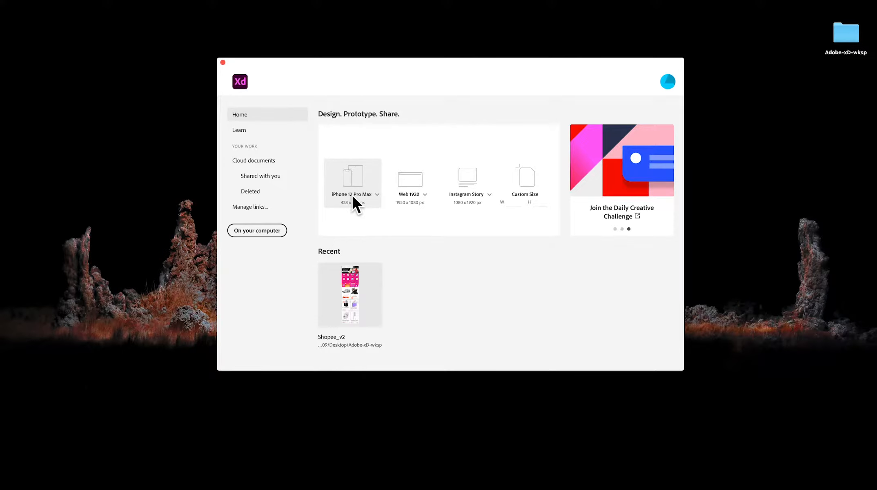
click(358, 179)
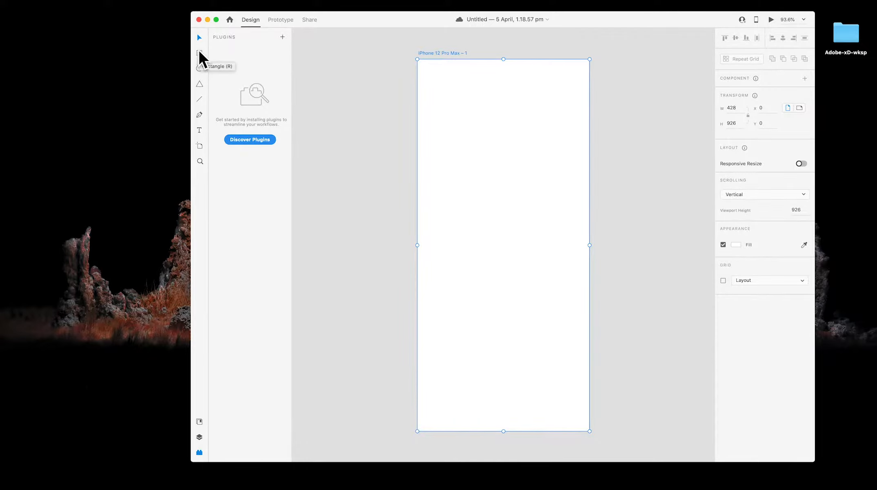
Draw a wide rectangle near the top of the artboard and resize it to about 361 by 59.
click(201, 51)
drag(430, 74, 573, 96)
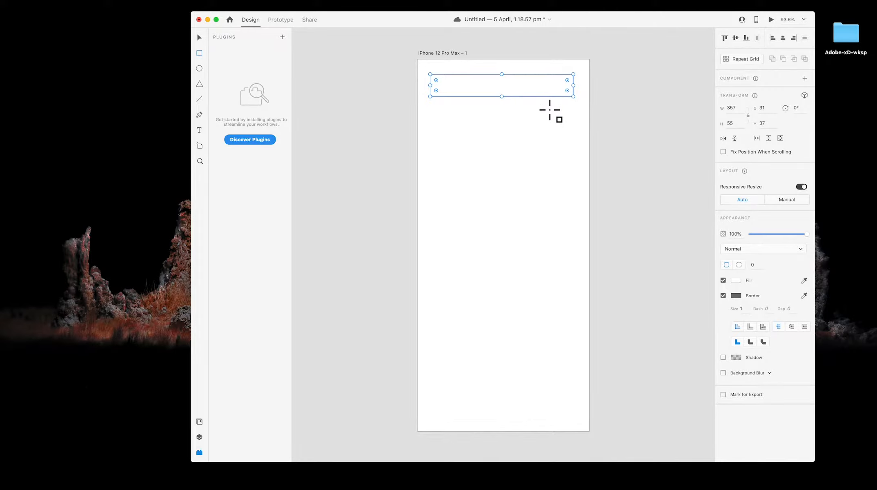
key(super+2)
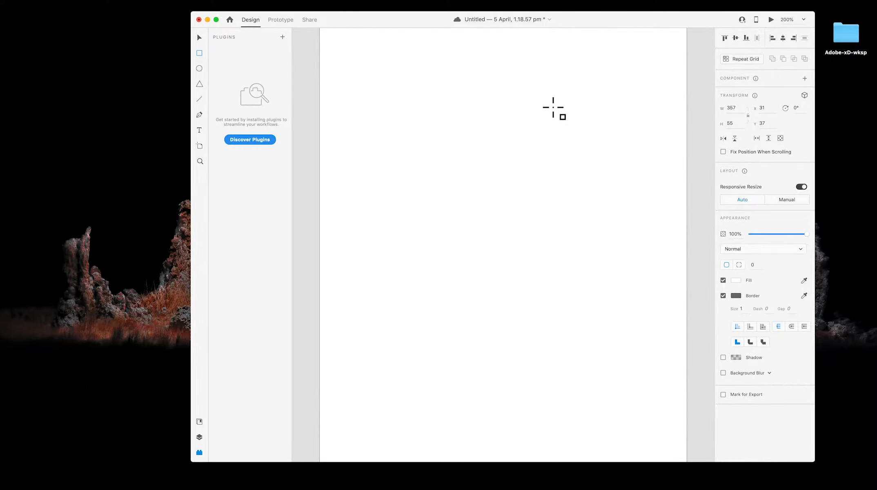
scroll(553, 107, up, 4)
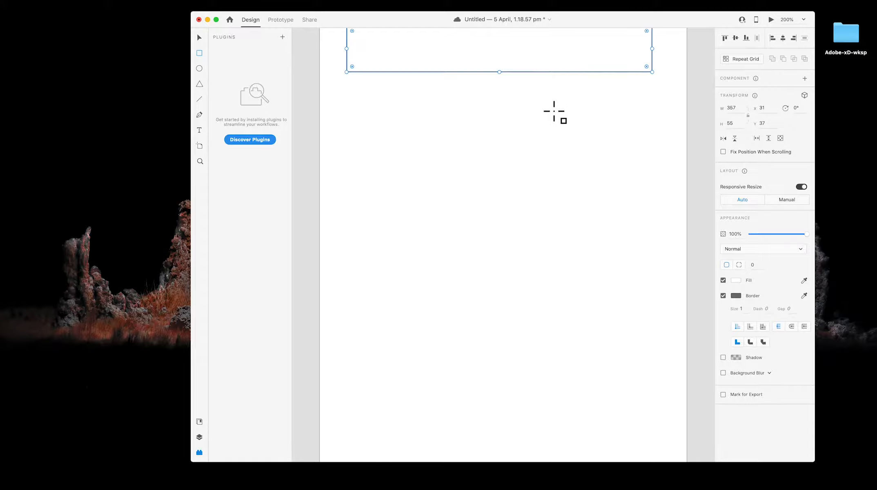
scroll(554, 112, up, 1)
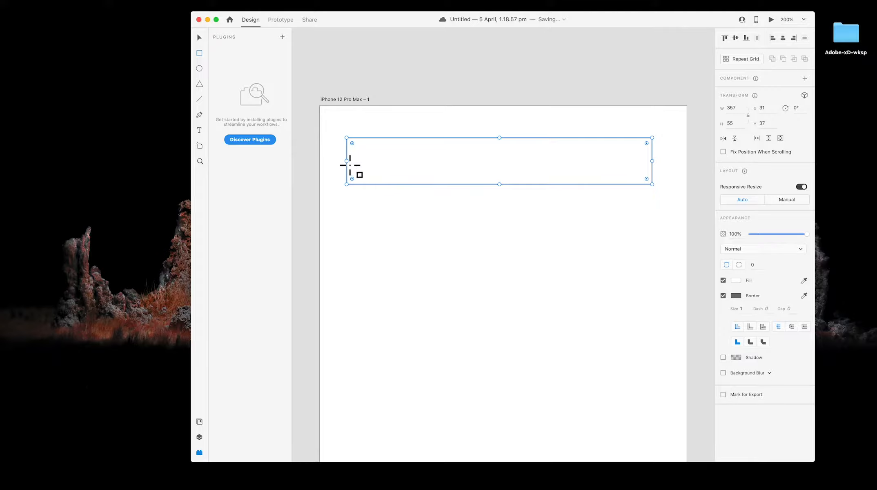
mouse_move(499, 138)
mouse_down()
mouse_move(499, 127)
mouse_move(498, 148)
mouse_move(499, 136)
mouse_up()
mouse_move(652, 136)
mouse_down()
mouse_move(626, 149)
mouse_move(669, 129)
mouse_move(655, 134)
mouse_up()
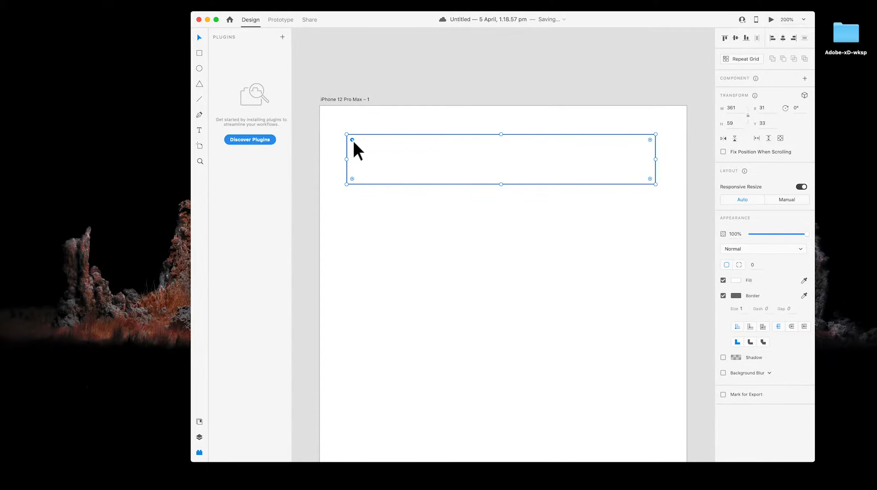
Round the rectangle's corners to a radius of 14 and try a corner radius of 20.
mouse_move(353, 140)
mouse_down()
mouse_move(360, 148)
mouse_move(354, 142)
mouse_up()
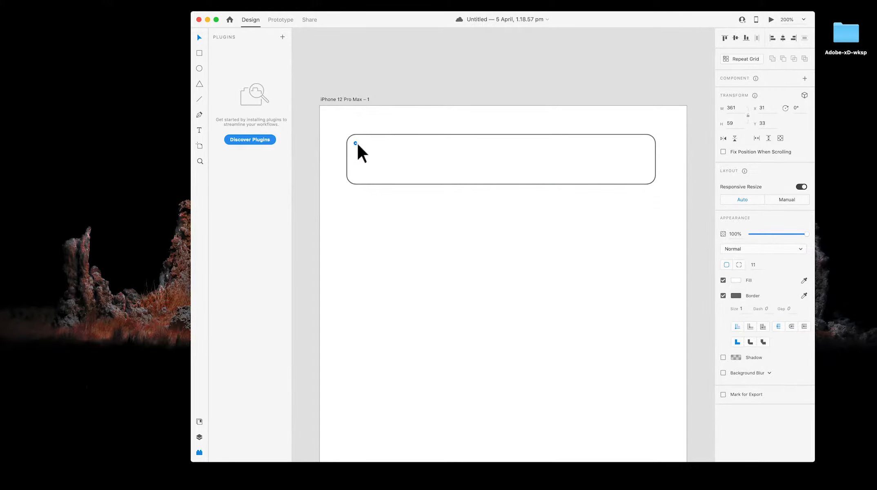
drag(357, 144, 359, 147)
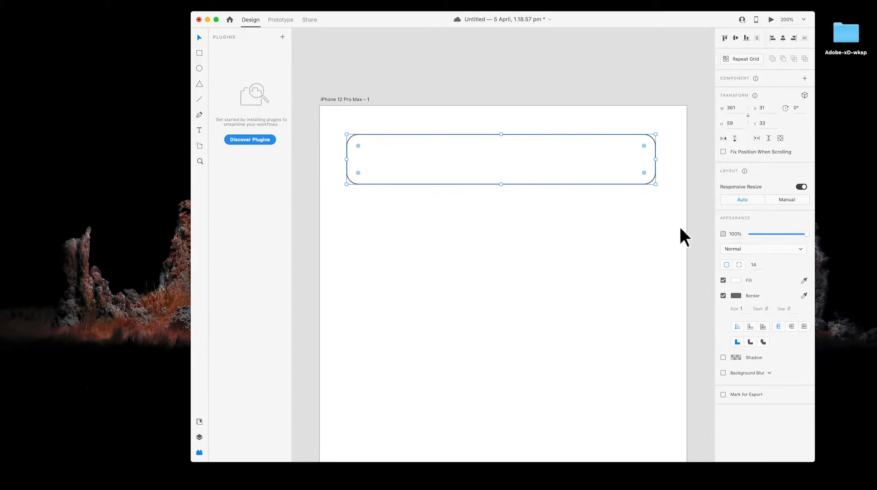
scroll(670, 275, down, 2)
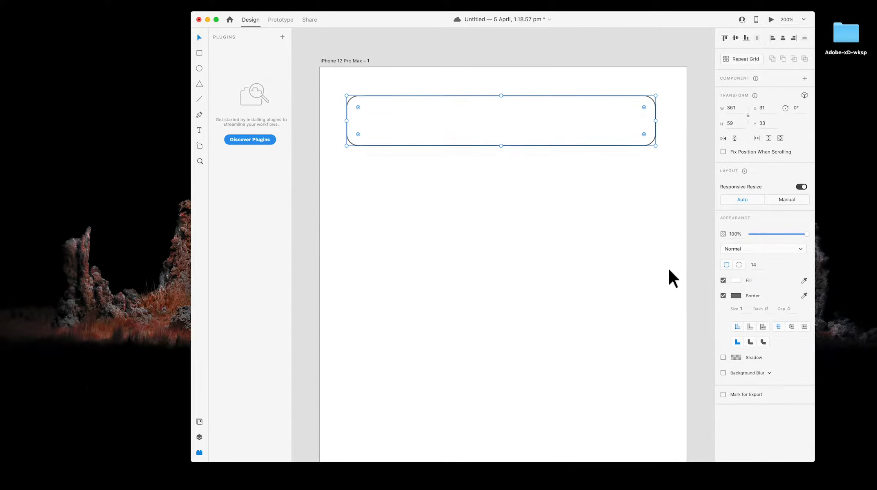
scroll(670, 276, up, 5)
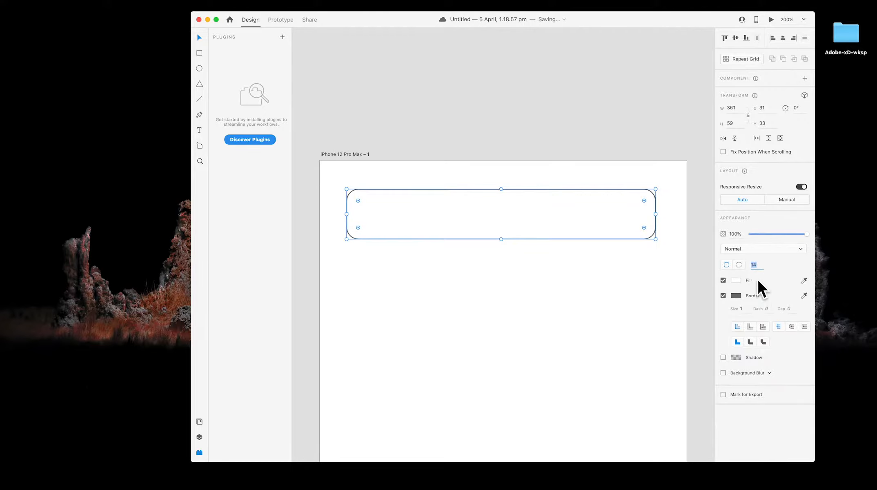
text(20)
key(Return)
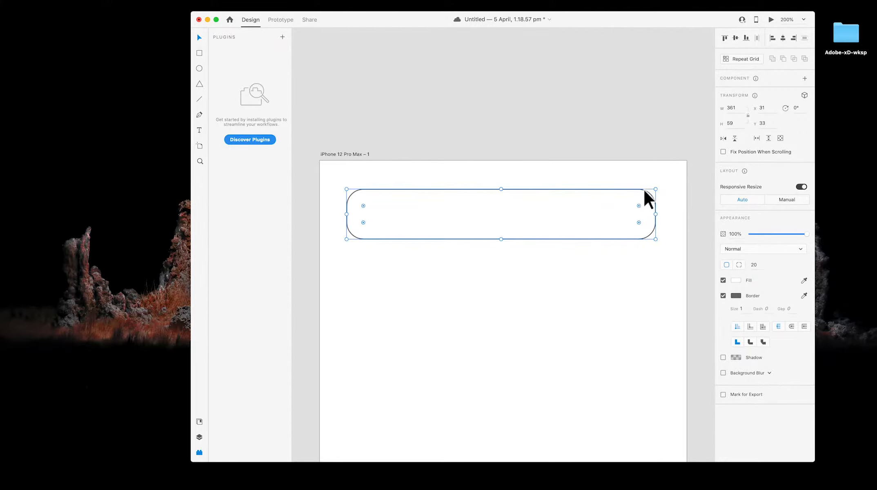
Set the rectangle's corner radius to 10.
click(754, 265)
text(10)
key(Return)
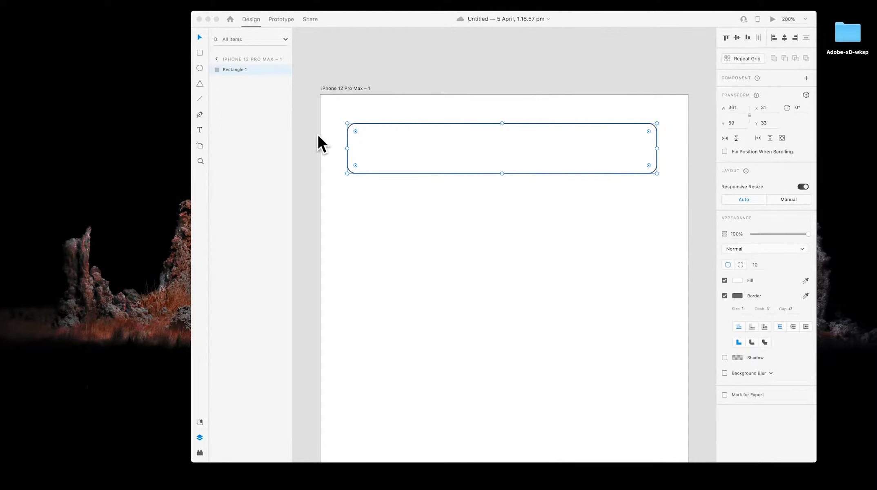
Add the text "Submit" and centre it horizontally and vertically inside the rounded rectangle.
click(199, 130)
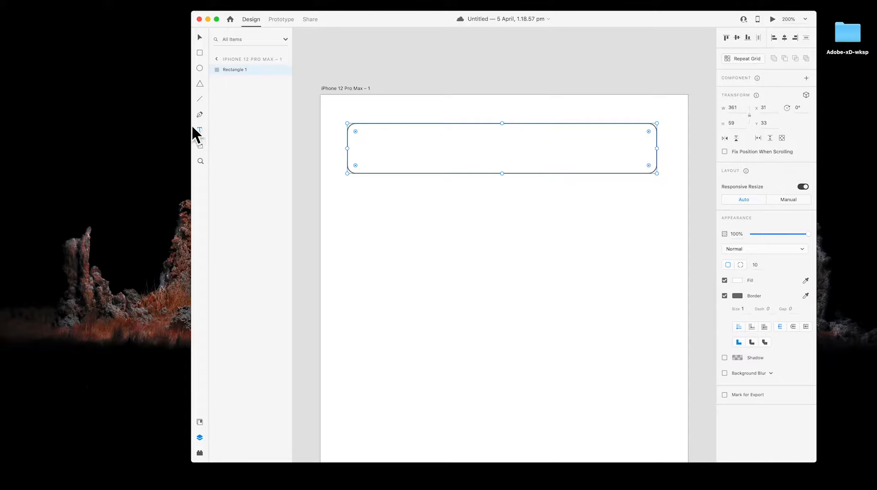
click(502, 143)
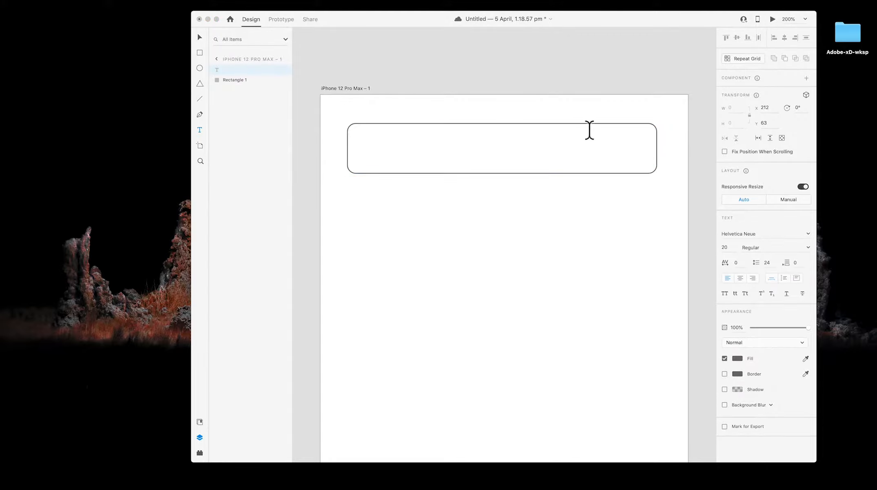
text(Submit)
click(228, 68)
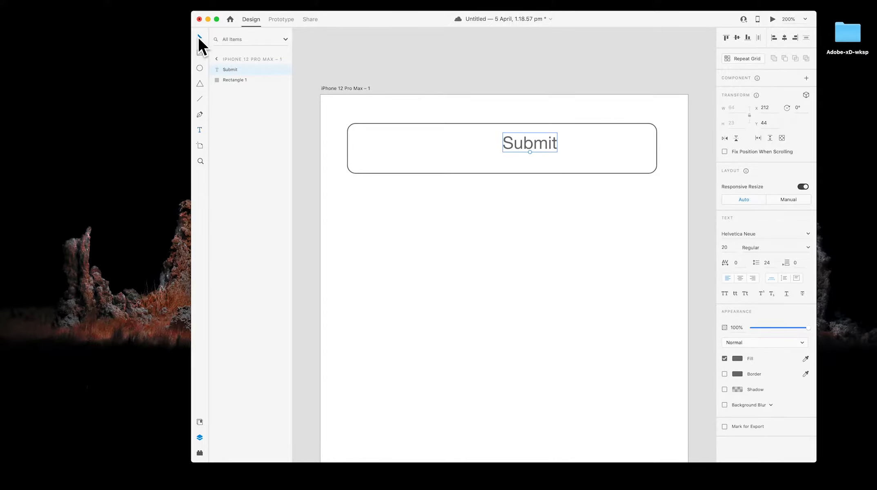
drag(539, 143, 512, 149)
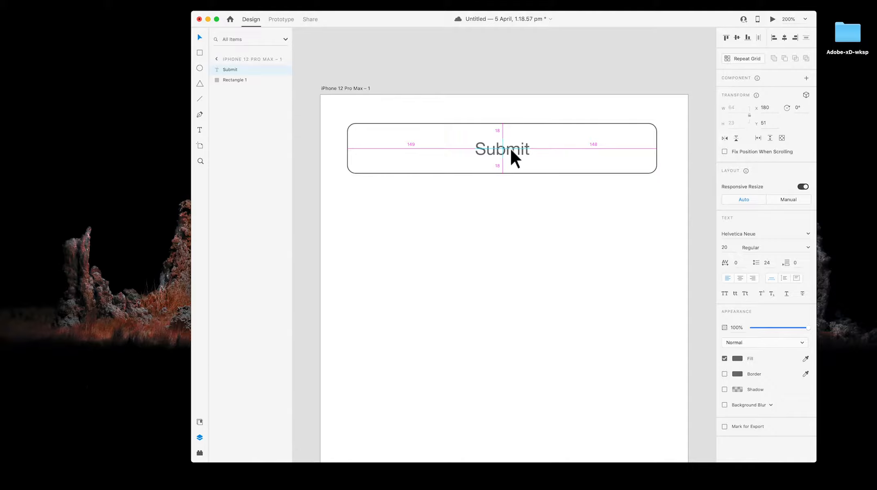
drag(511, 150, 511, 150)
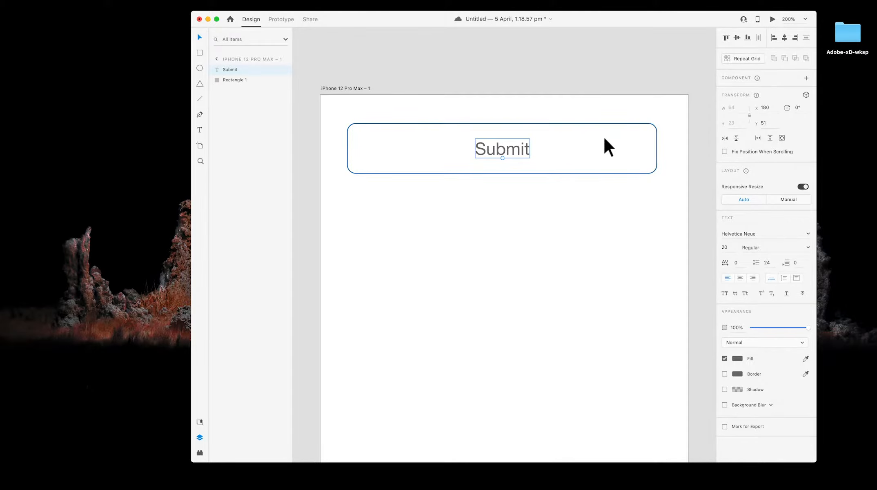
Move the rounded rectangle down to about X 34, Y 261 and centre the Submit text inside it again.
drag(618, 140, 620, 333)
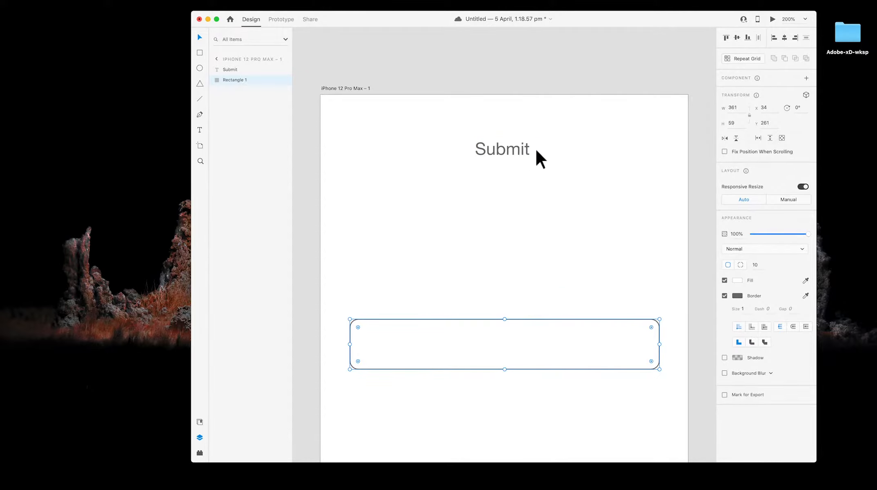
click(232, 70)
click(231, 79)
click(231, 69)
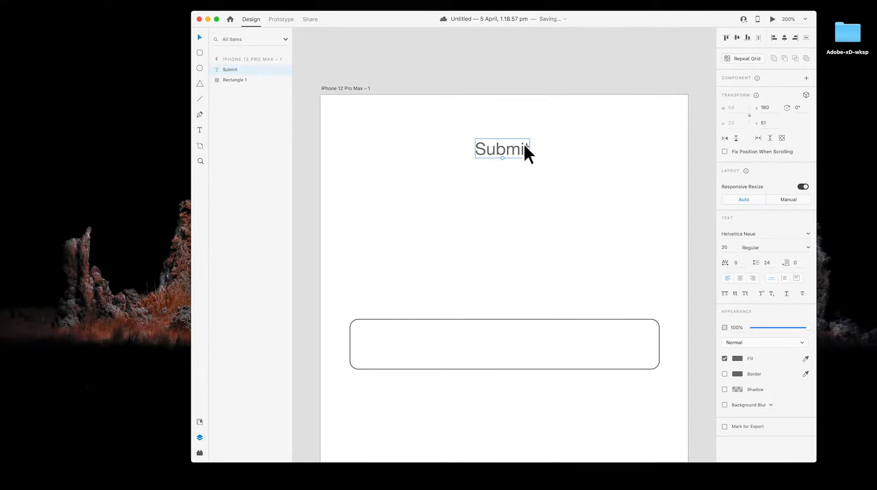
drag(516, 149, 521, 344)
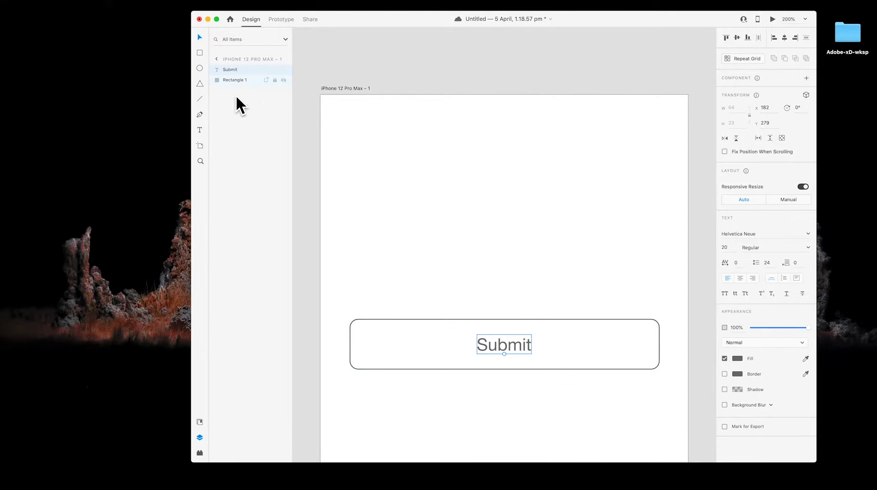
Group the Submit text with its rounded rectangle and move the group down to about Y 305.
shift+click(235, 80)
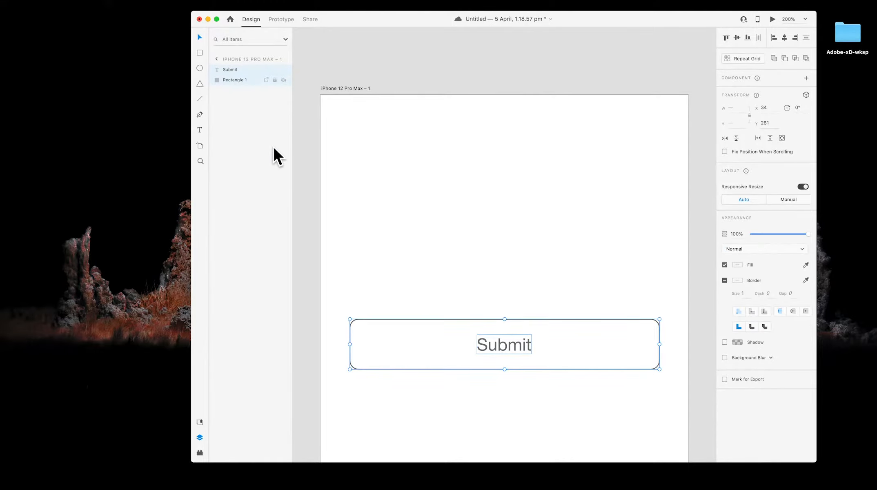
right_click(239, 78)
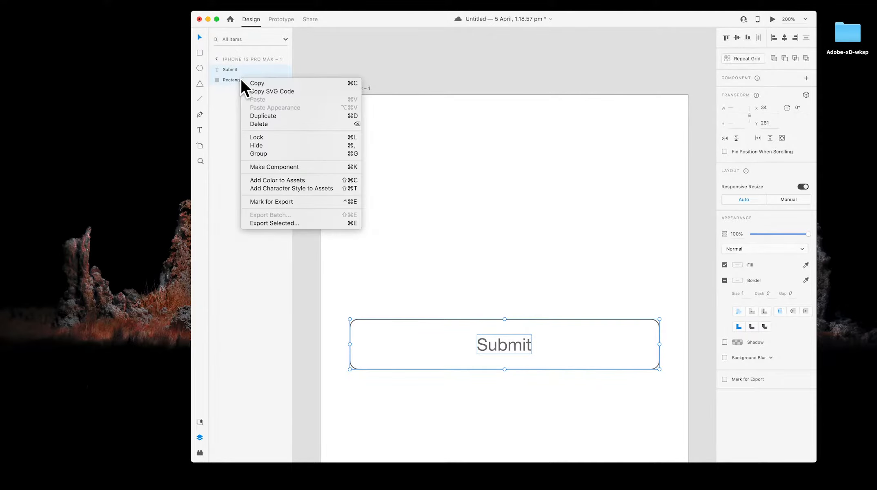
click(280, 154)
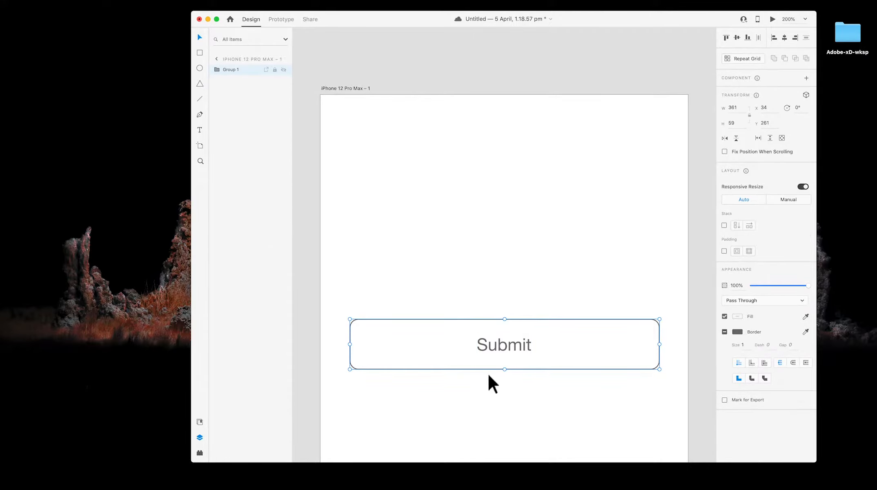
click(217, 70)
drag(605, 334, 597, 381)
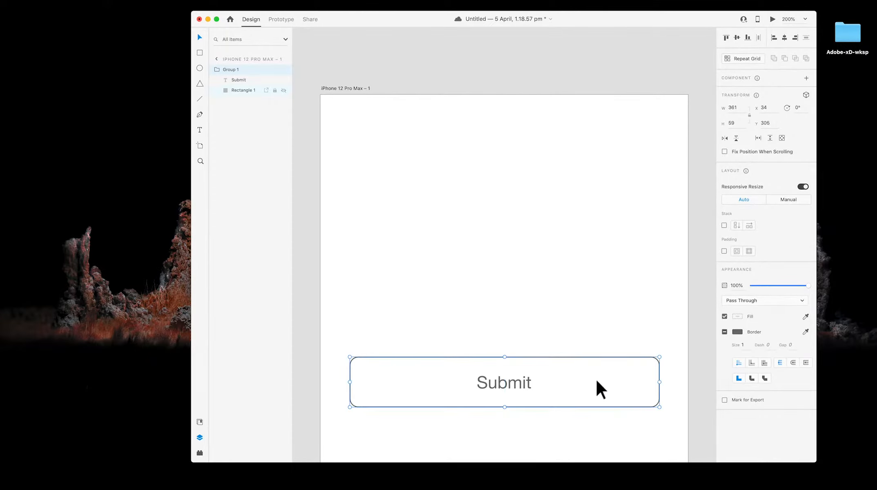
Rename the group containing the Submit text and rounded rectangle as Button.
right_click(231, 68)
click(226, 67)
double_click(229, 68)
text(Button)
key(Return)
Draw a full-width rectangle 428 by 99 along the artboard's top edge and a rectangle about 73 by 92 inside its left end.
click(199, 53)
mouse_move(321, 96)
mouse_down()
mouse_move(404, 144)
mouse_move(591, 184)
mouse_move(680, 188)
mouse_move(688, 179)
mouse_up()
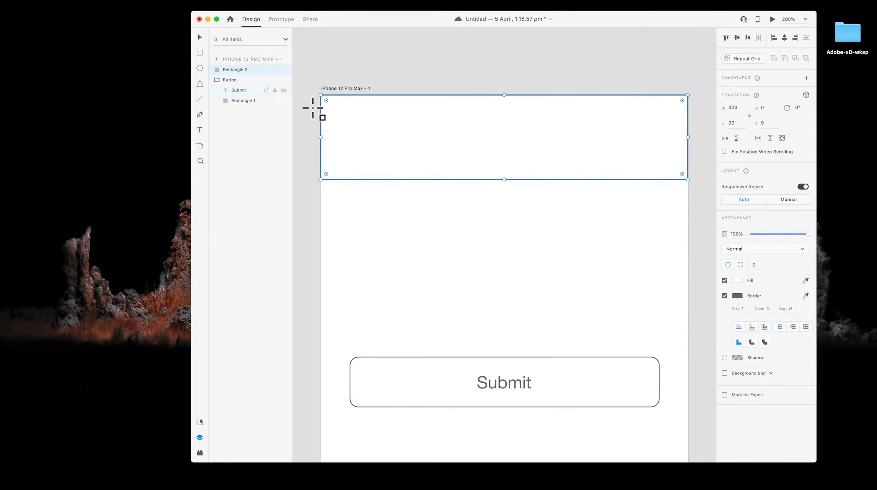
mouse_move(330, 97)
mouse_down()
mouse_move(401, 177)
mouse_move(393, 175)
mouse_up()
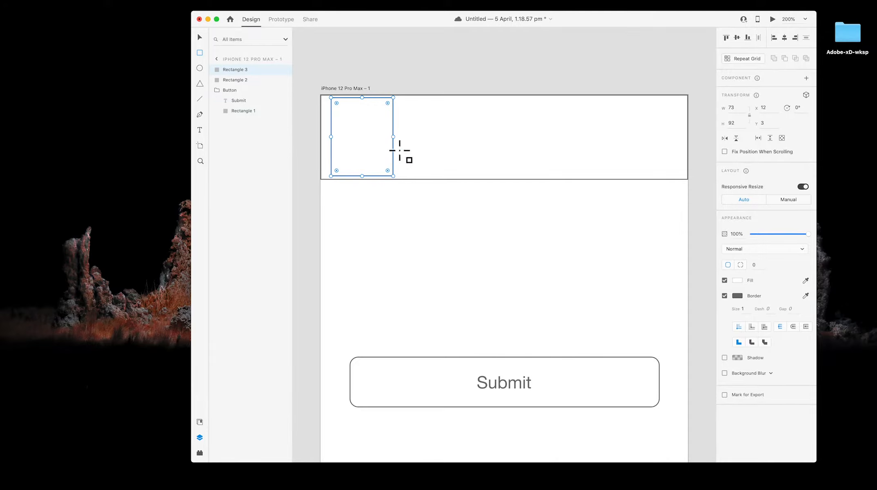
Draw a circle about 30 by 30 from the centre of the small rectangle in the top bar.
click(199, 67)
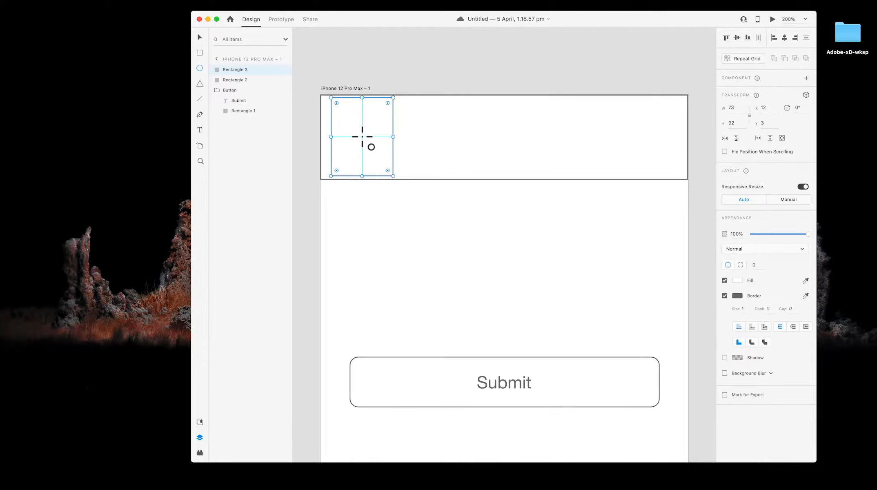
drag(362, 137, 376, 162)
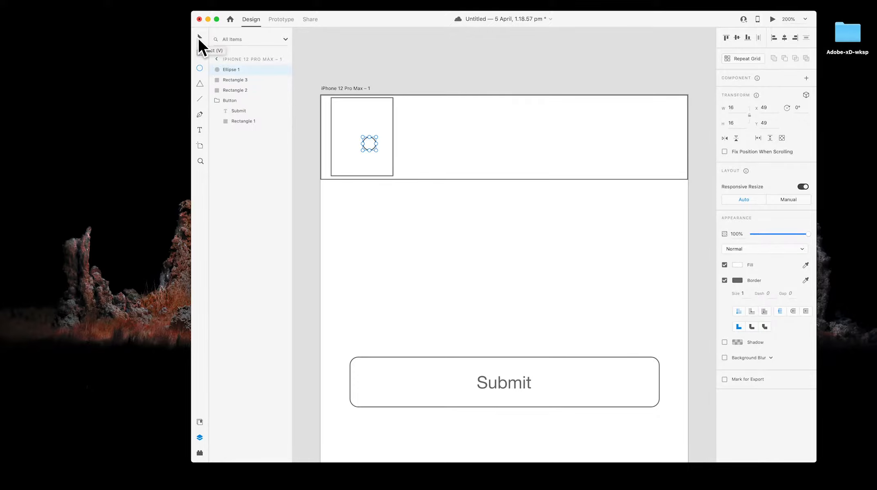
key(super+z)
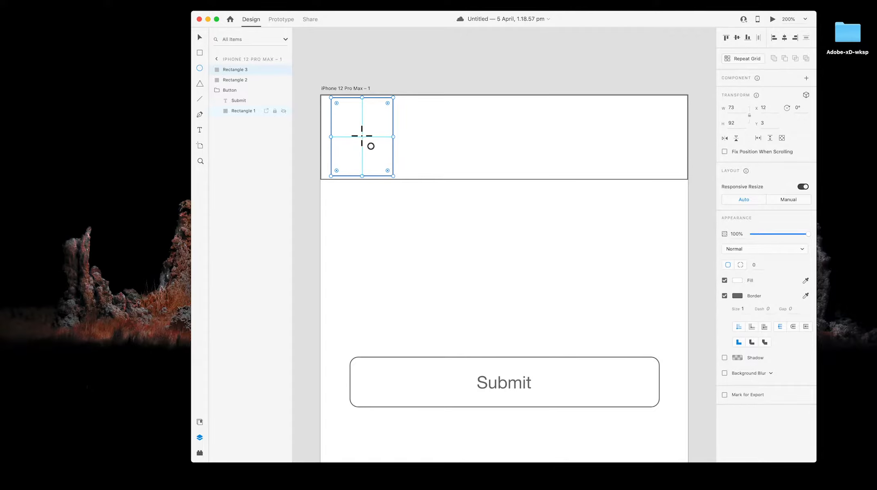
drag(362, 135, 374, 159)
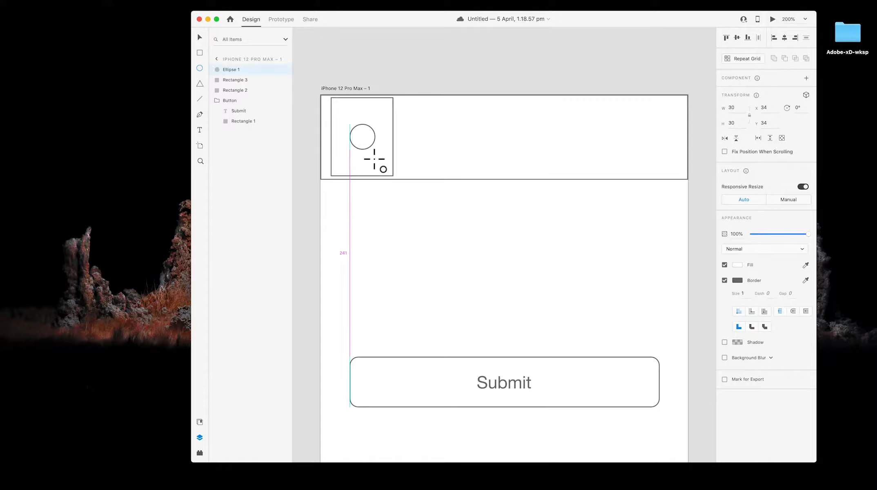
drag(375, 158, 375, 158)
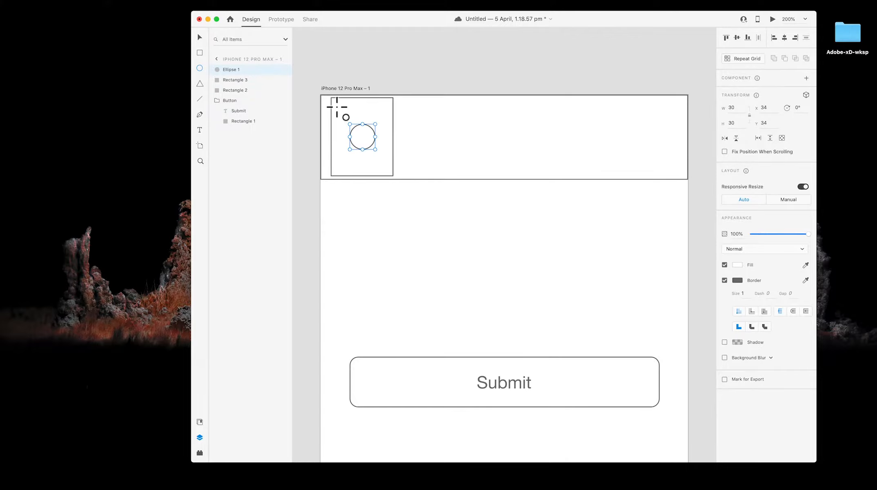
Group the circle with the small rectangle behind it and name the group TabBarItem.
shift+click(234, 80)
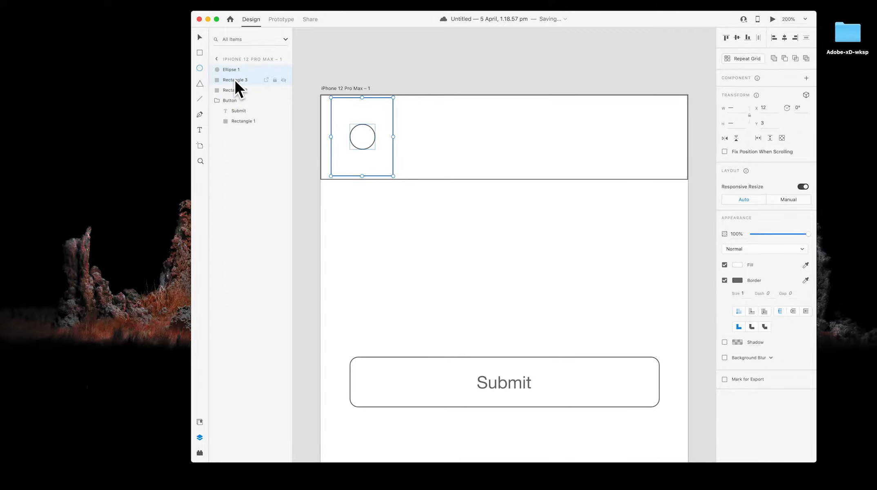
right_click(235, 81)
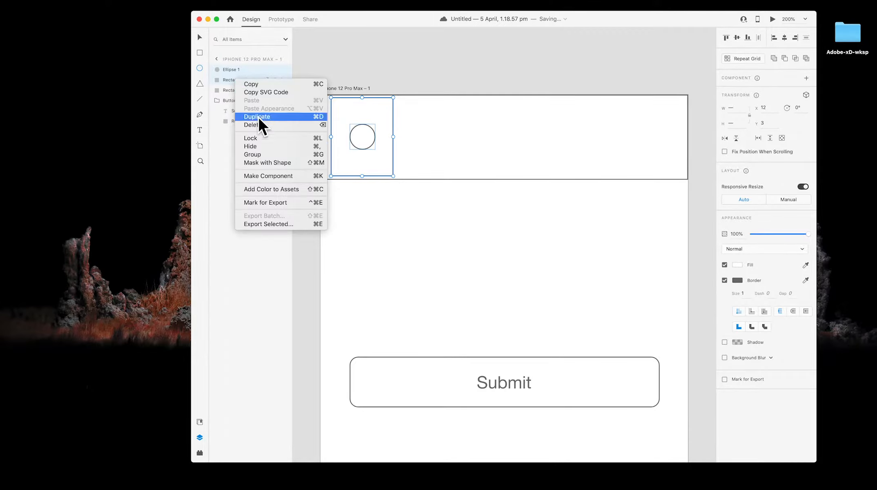
click(261, 155)
click(216, 70)
double_click(233, 69)
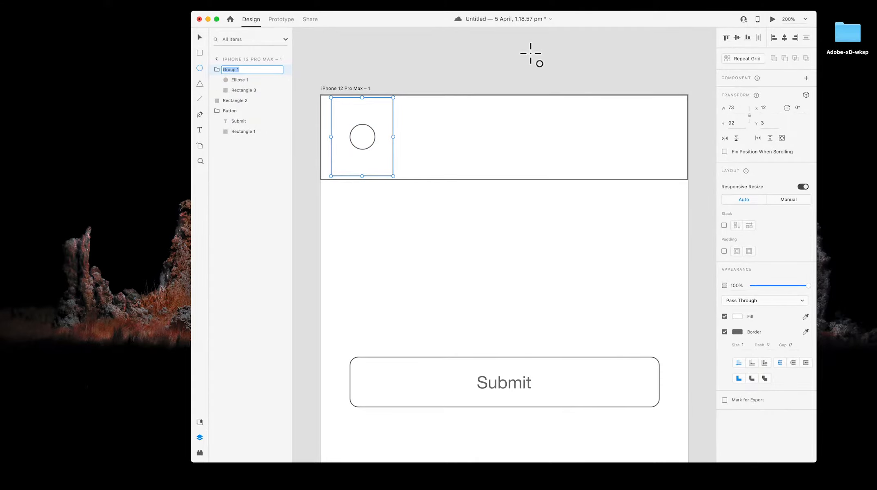
text(TabBarItem)
key(Return)
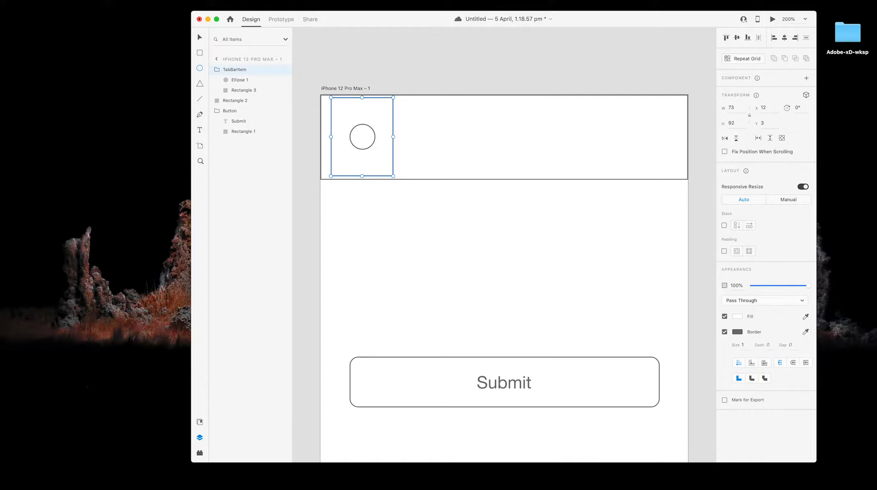
Rename the circle inside TabBarItem as Image and its rectangle as Tab.
double_click(237, 80)
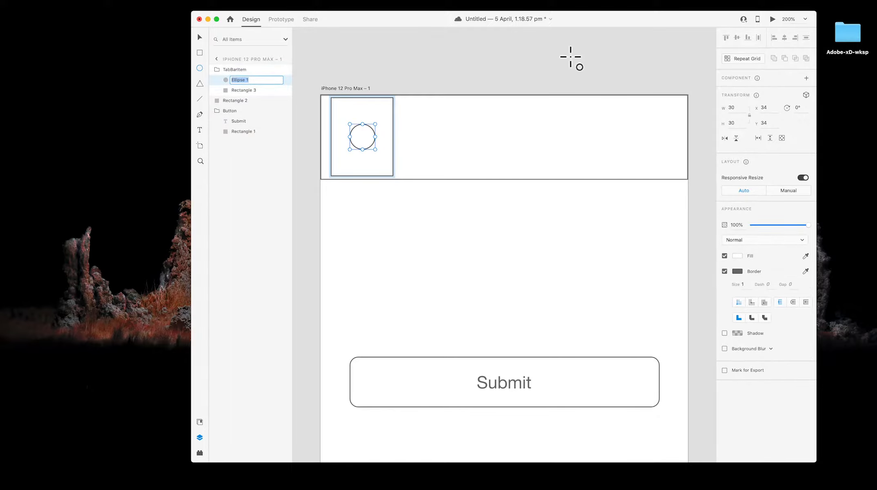
text(Image)
key(Return)
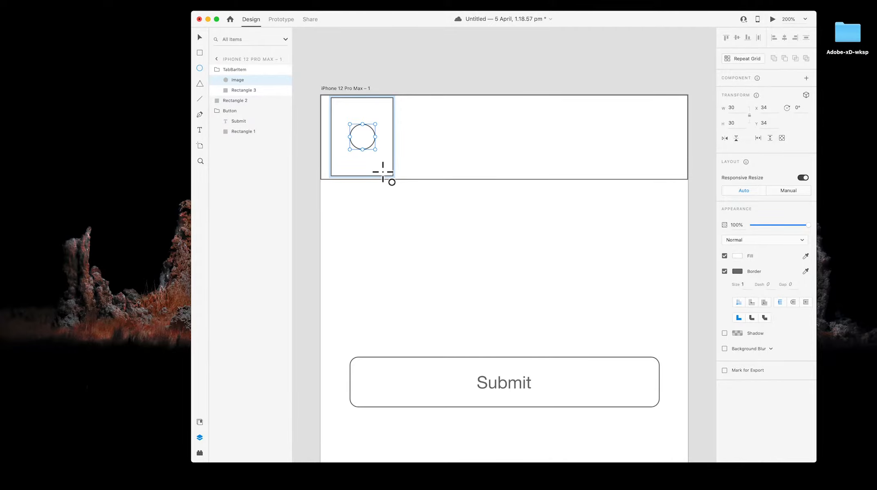
click(240, 90)
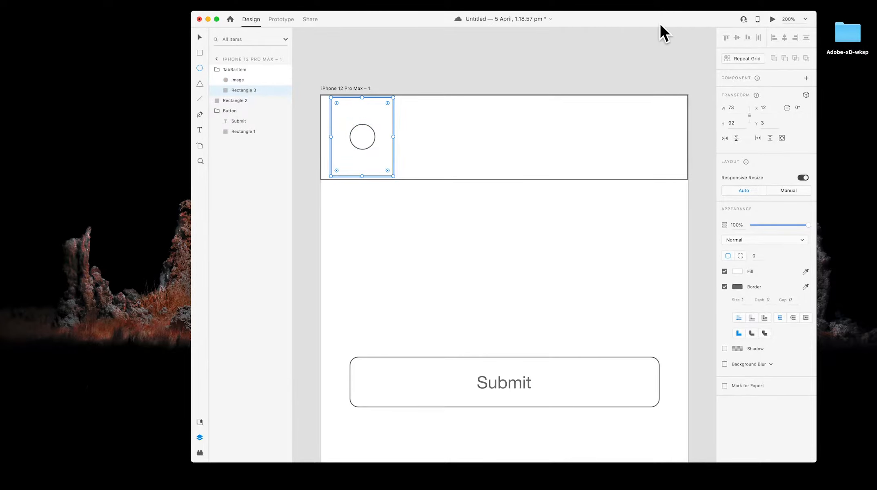
double_click(240, 90)
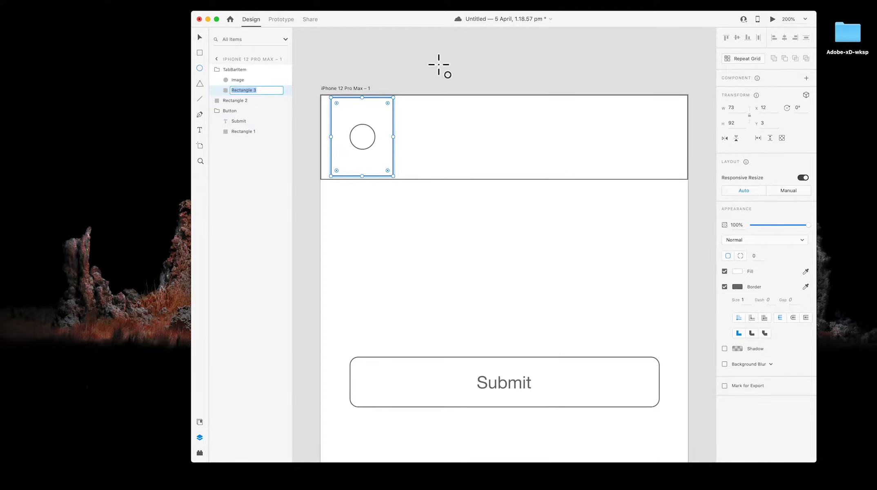
text(Tbb)
key(Return)
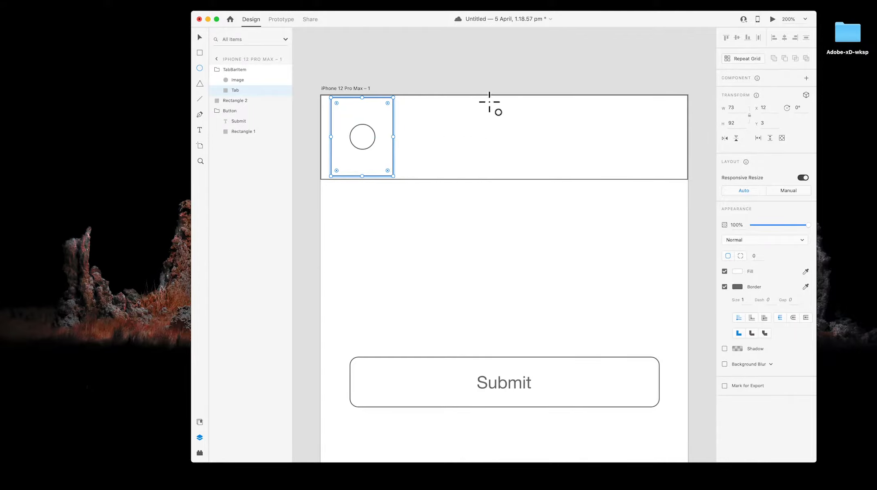
Duplicate the TabBarItem group and place the copy to the right of the original at about X 101.
click(233, 68)
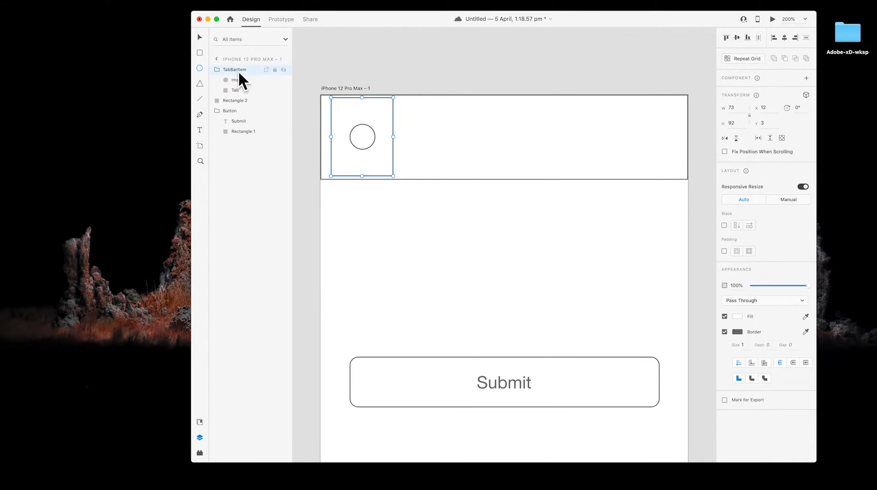
right_click(246, 68)
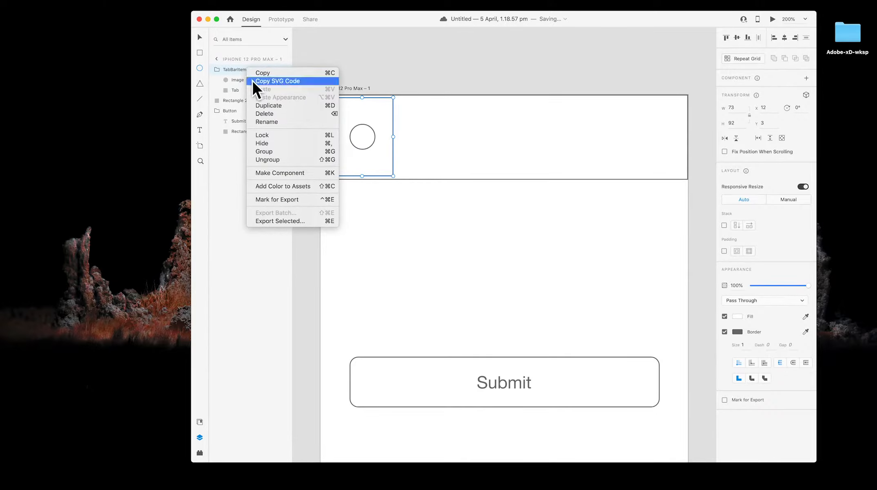
click(282, 103)
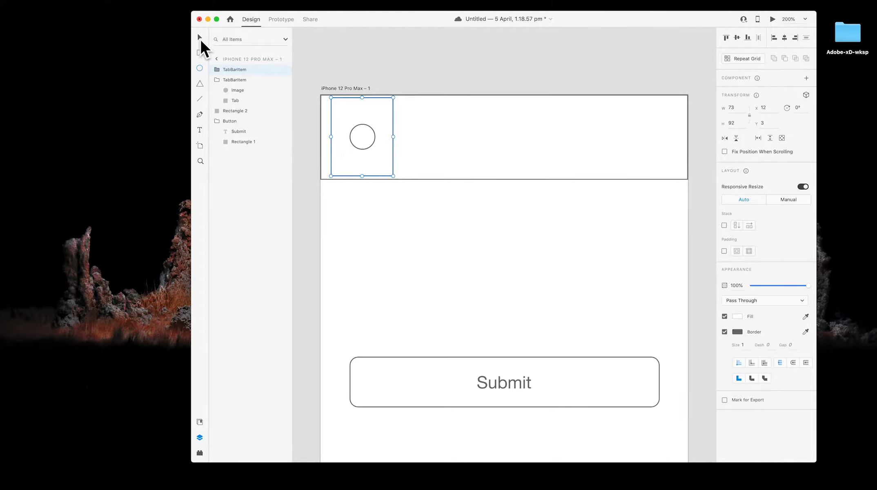
drag(372, 115, 448, 112)
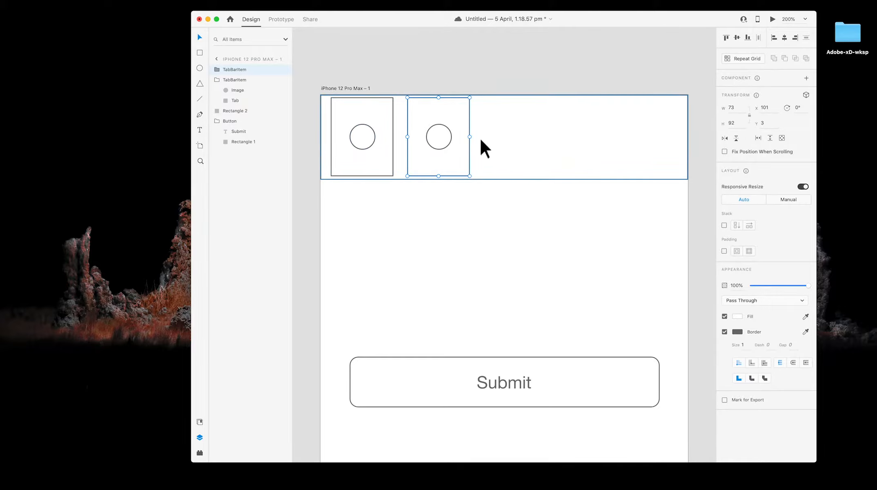
Duplicate the second TabBarItem and place the copy at about X 190, evenly spaced from the first two.
right_click(245, 68)
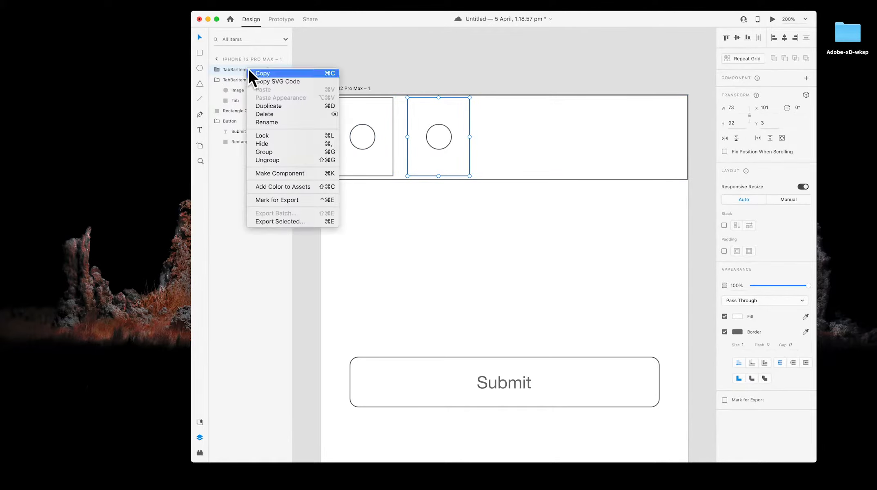
click(272, 105)
drag(448, 125, 531, 123)
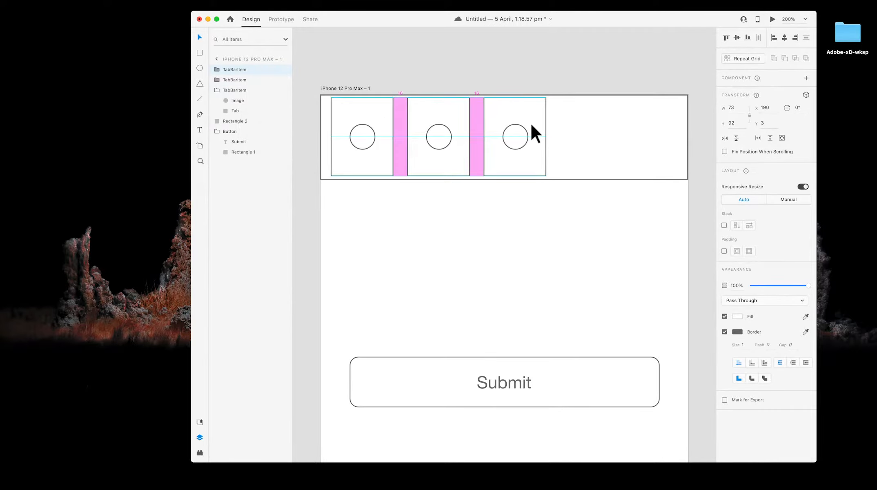
mouse_move(531, 123)
mouse_down()
mouse_move(539, 124)
mouse_move(530, 123)
mouse_up()
drag(529, 122, 529, 122)
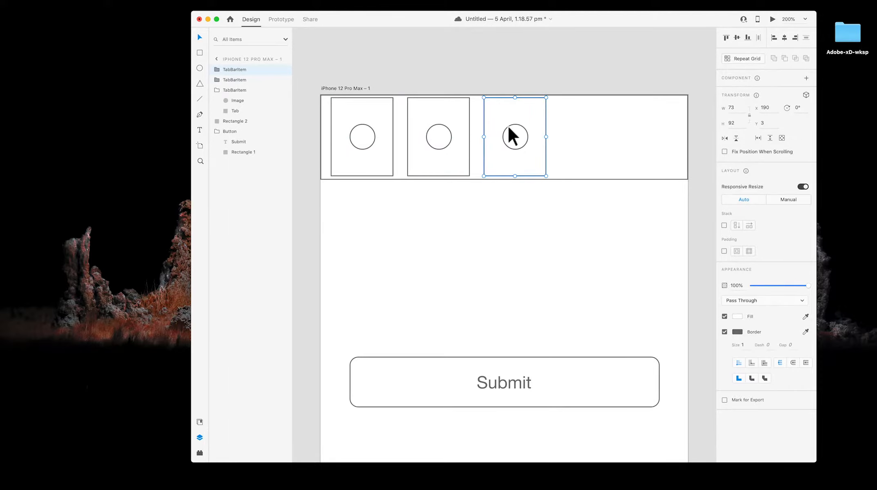
Duplicate the third TabBarItem and place the fourth one beside it at about X 279.
right_click(530, 114)
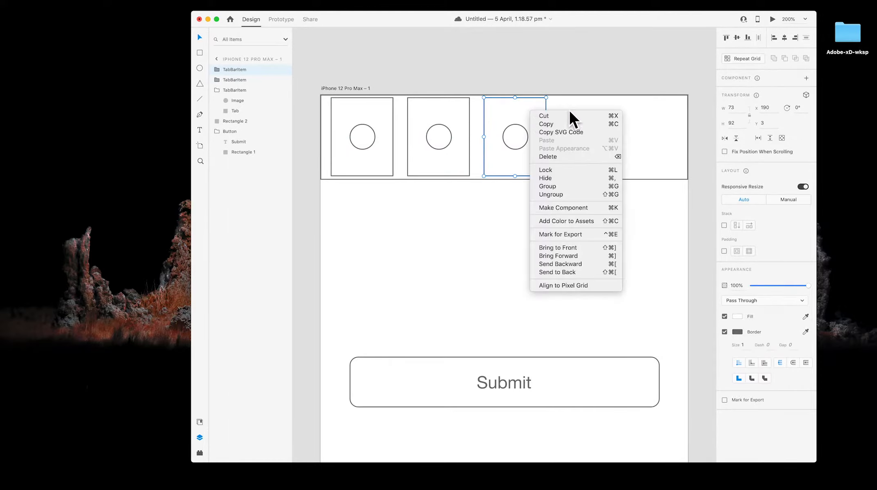
click(221, 70)
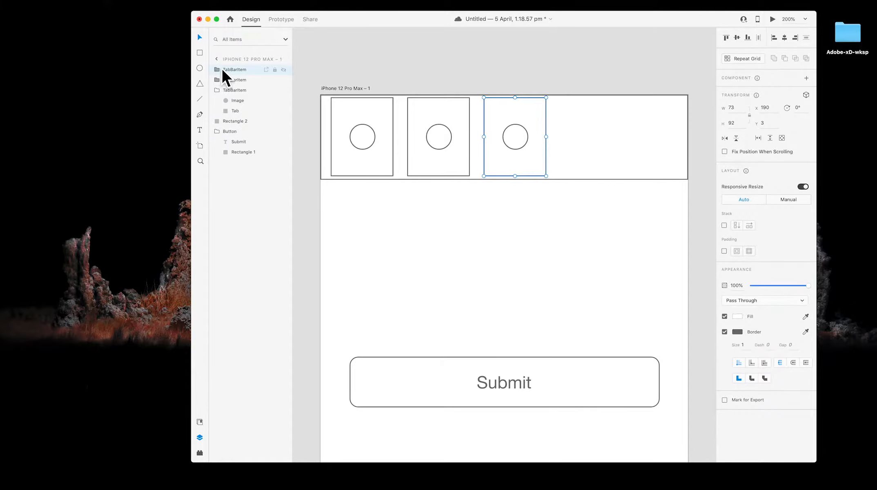
right_click(250, 69)
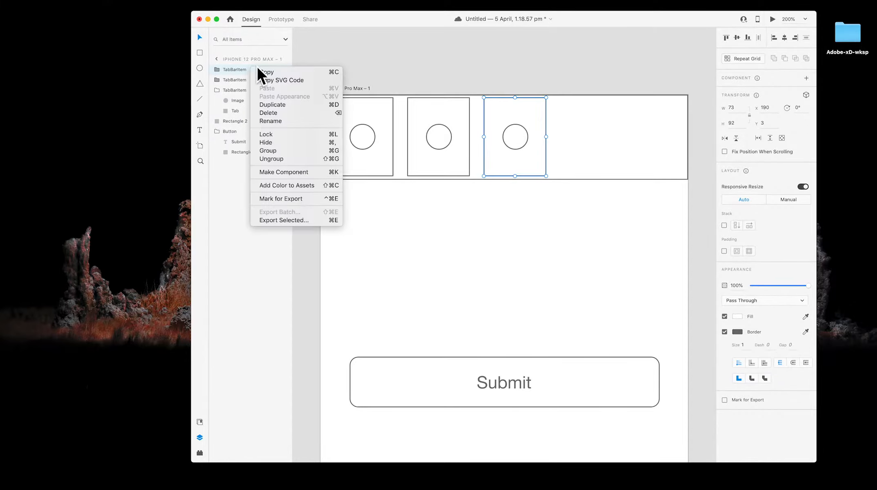
click(299, 104)
drag(538, 108, 610, 109)
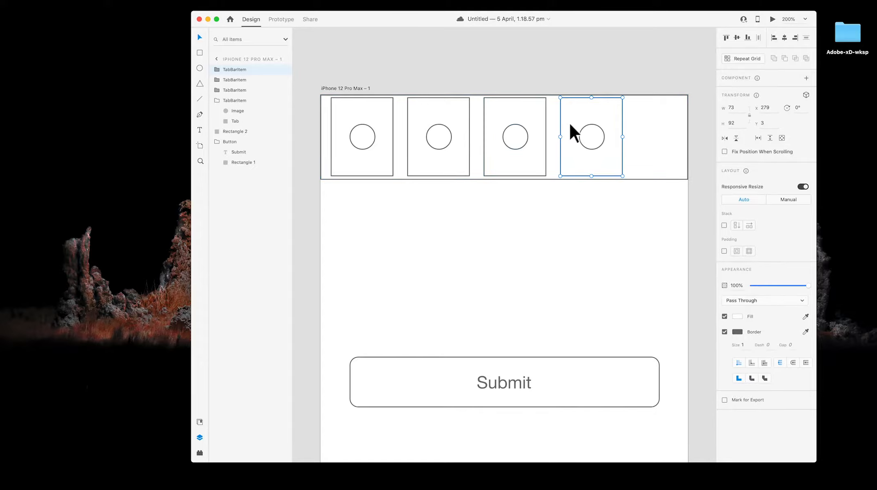
Spread the four TabBarItems across the top bar, with the fourth at about X 349, the first at X 6 and the second at X 120.
drag(598, 124, 666, 112)
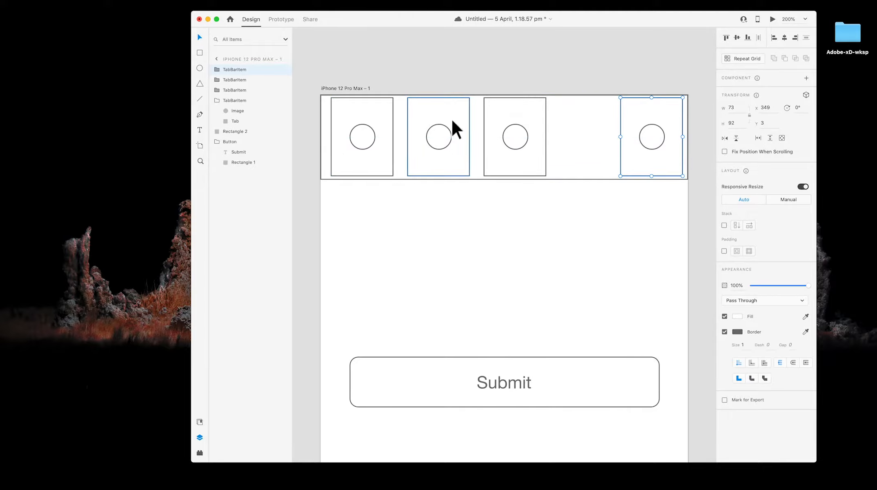
drag(383, 115, 378, 116)
drag(525, 114, 558, 114)
drag(451, 114, 468, 113)
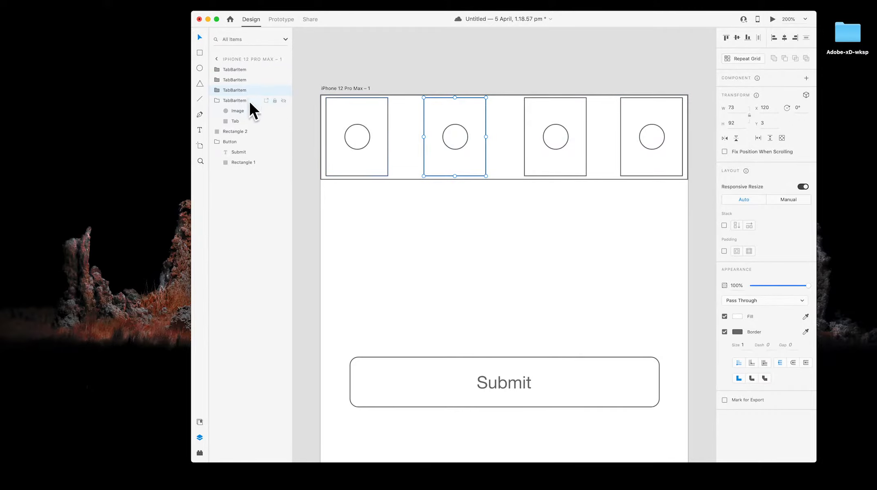
Select all four TabBarItem groups and distribute them horizontally.
click(241, 74)
shift+click(235, 98)
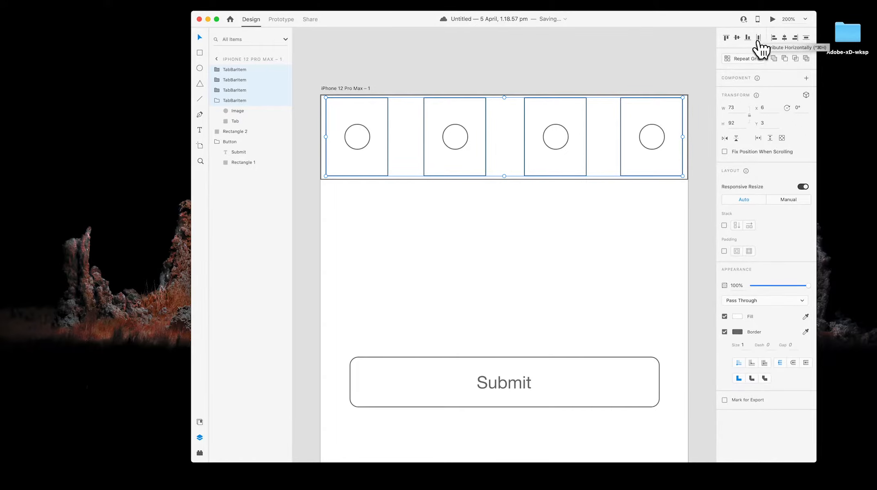
click(760, 37)
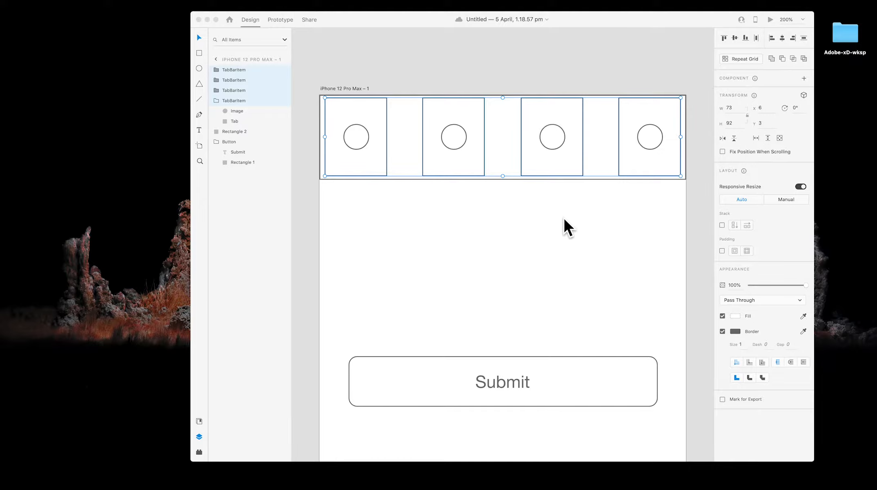
Collapse all four TabBarItem groups in the layer list so that only their group names are listed.
click(634, 221)
key(super+0)
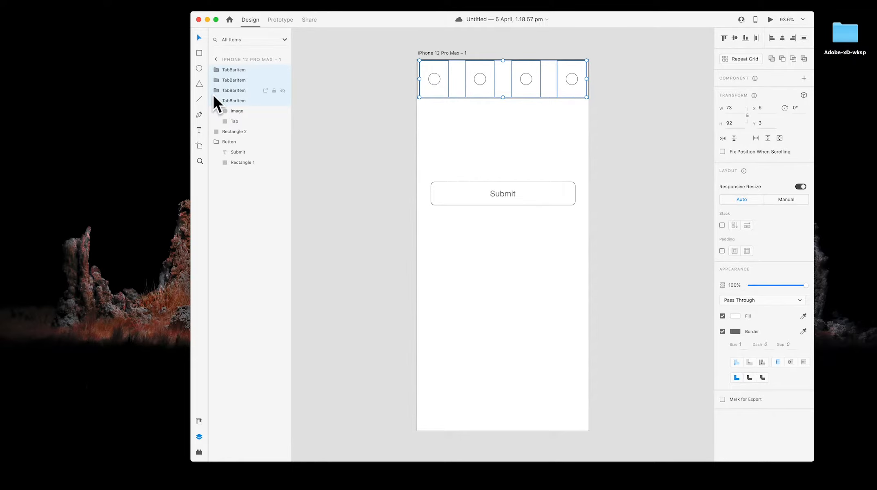
click(217, 70)
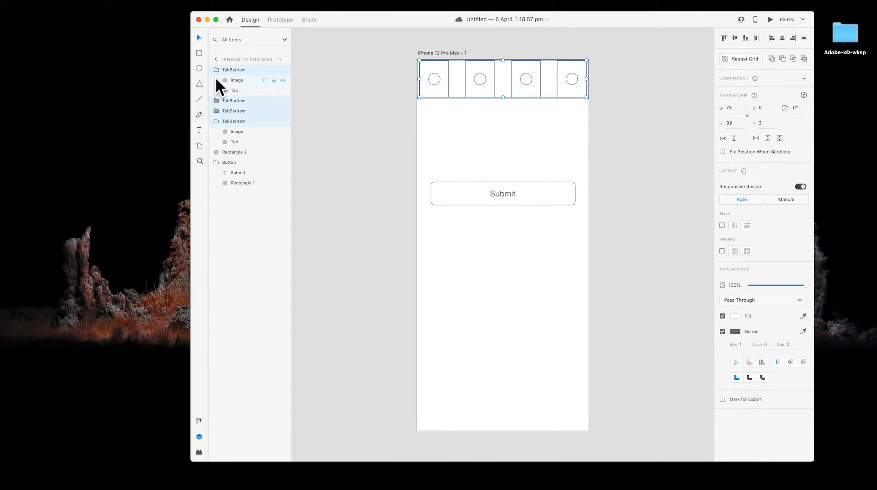
click(215, 68)
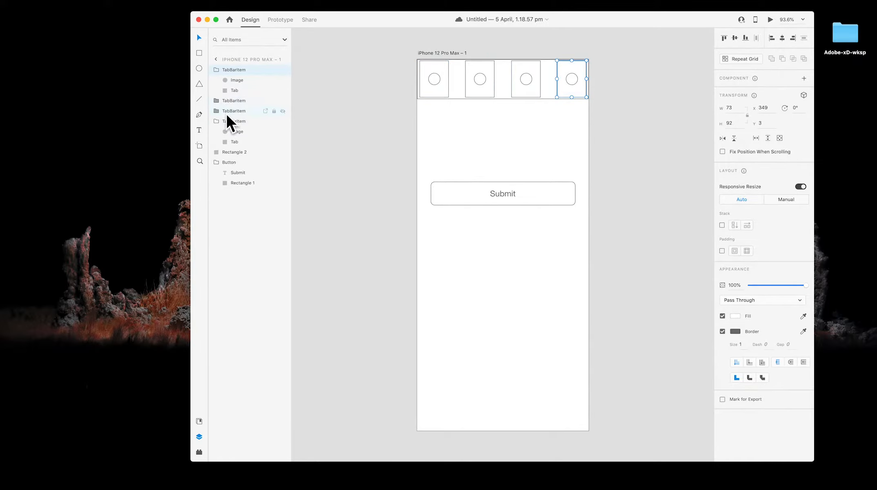
click(216, 69)
click(215, 100)
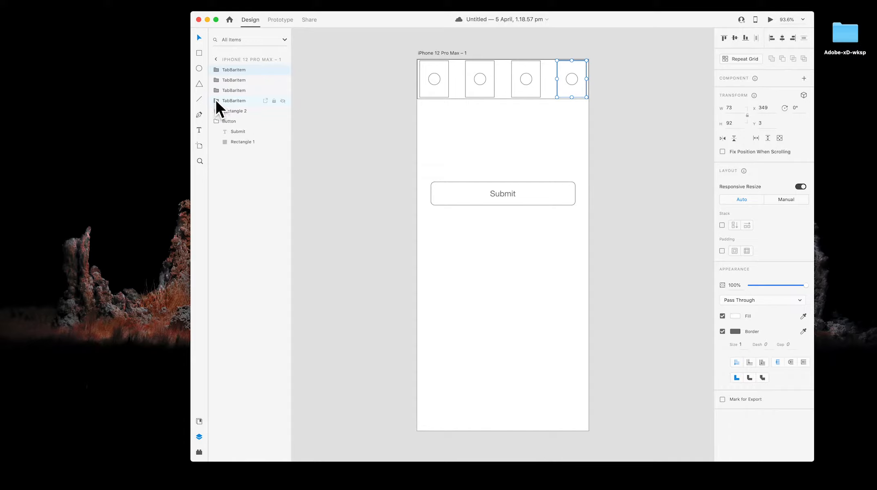
click(216, 90)
click(216, 81)
click(215, 78)
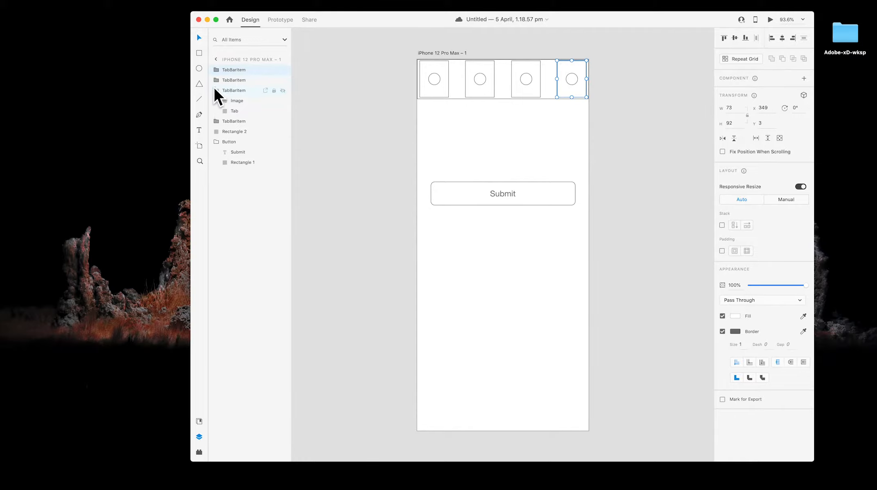
click(216, 78)
click(217, 79)
Group the four TabBarItem groups together with Rectangle 2, the bar behind them.
shift+click(221, 90)
click(215, 91)
shift+click(235, 100)
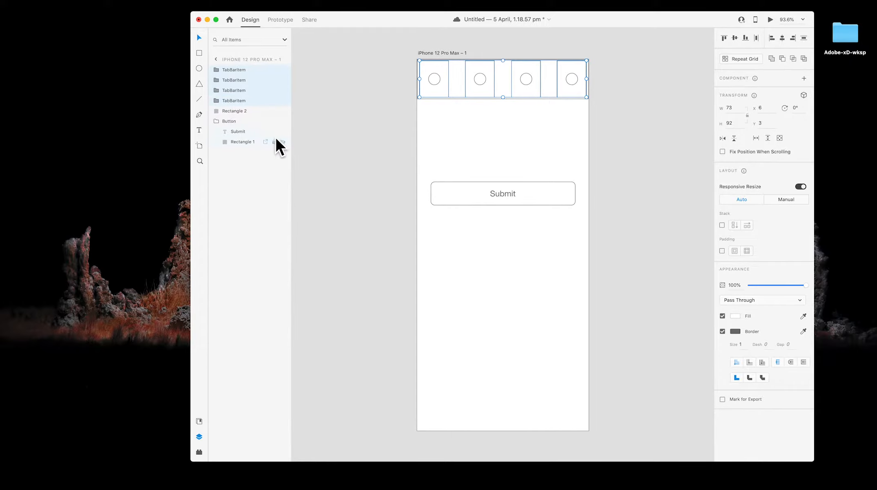
shift+click(240, 111)
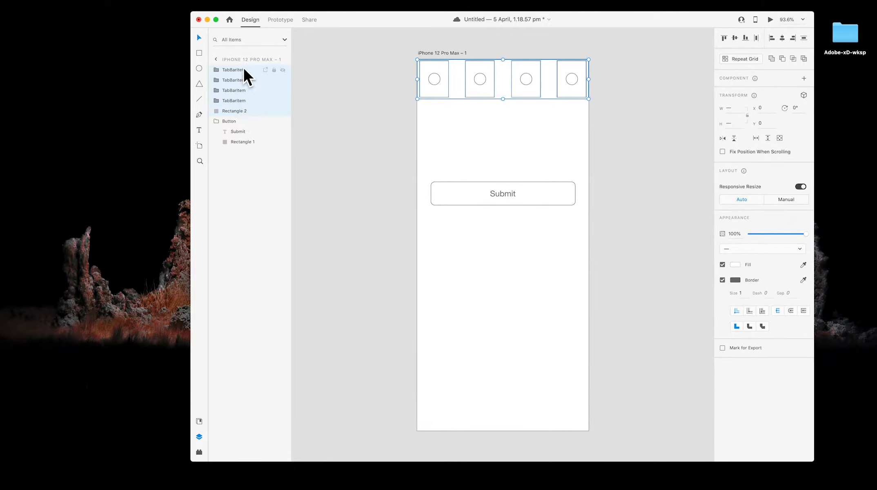
right_click(246, 110)
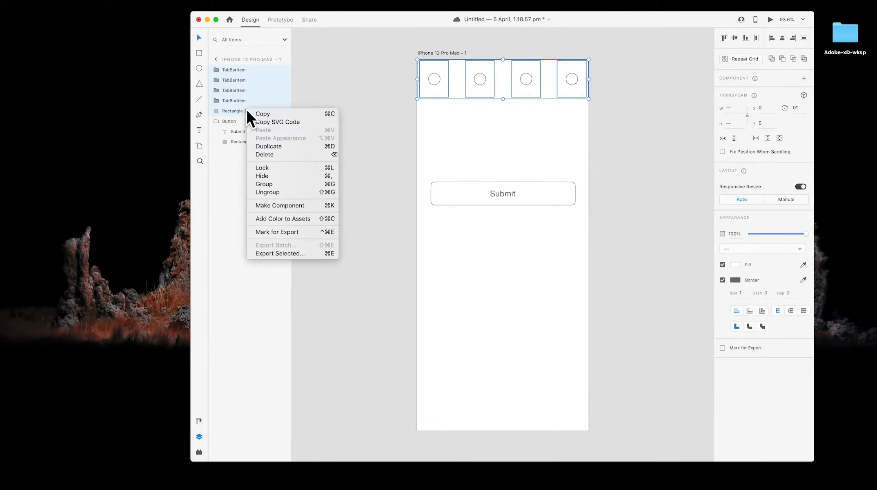
click(277, 184)
Rename the new group as TabBar.
double_click(227, 68)
text(Tab)
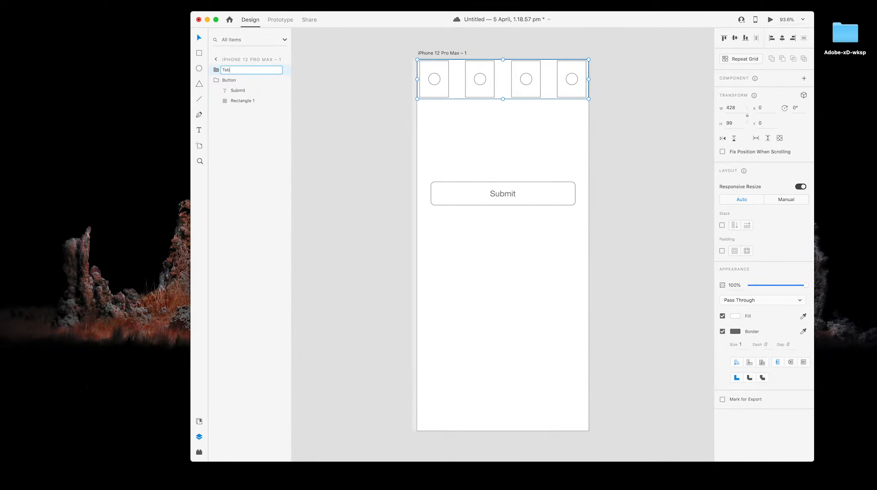
text(Bar)
key(Return)
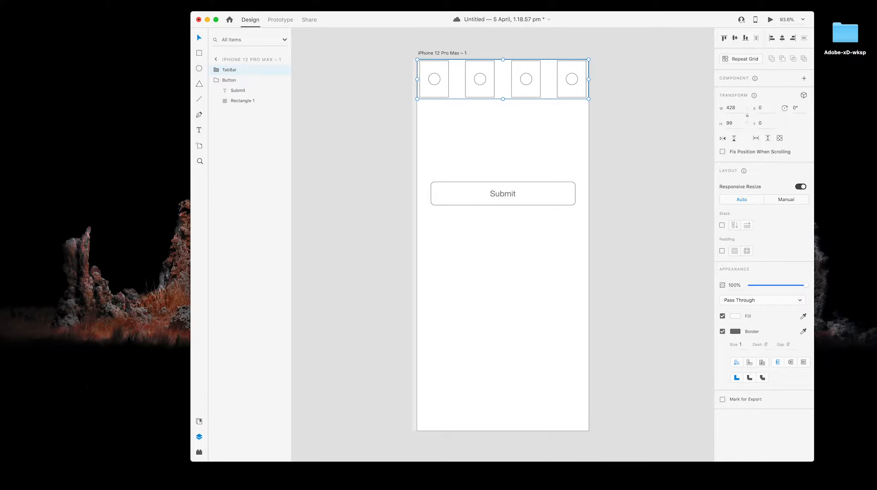
Expand the TabBar group, check its TabBarItems and background rectangle one by one, and save the document.
click(214, 69)
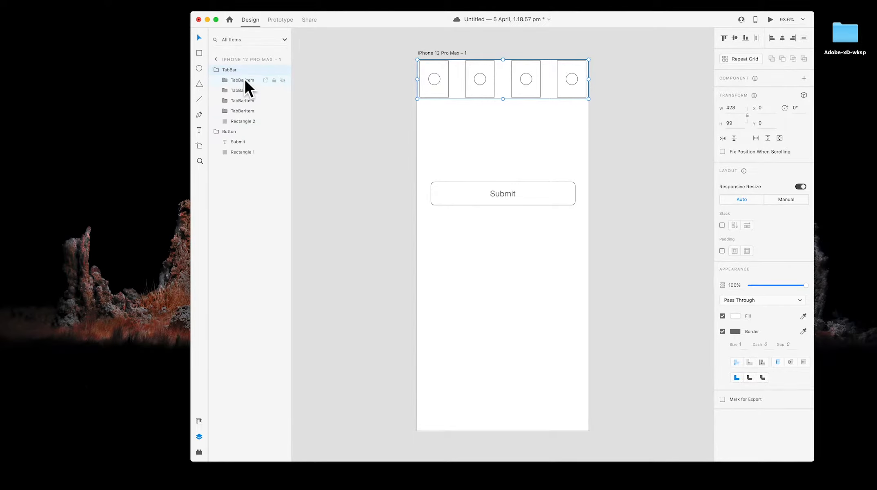
click(242, 89)
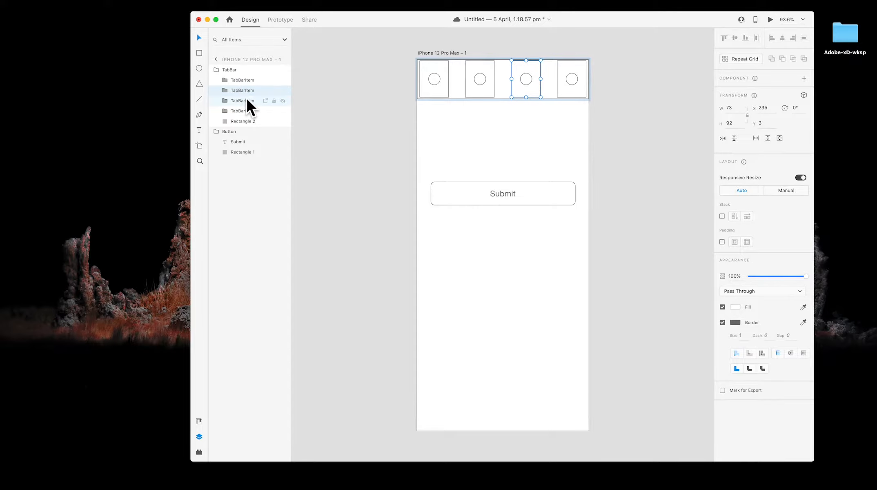
click(244, 100)
click(248, 110)
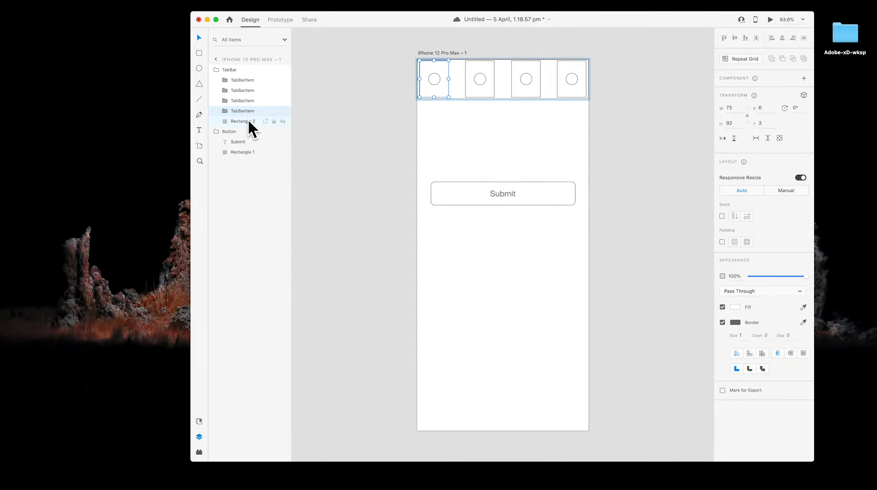
click(248, 121)
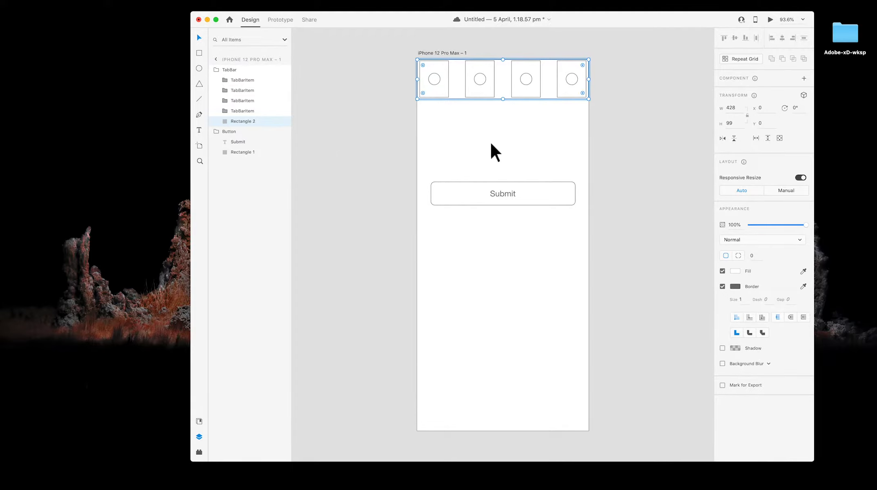
key(super+s)
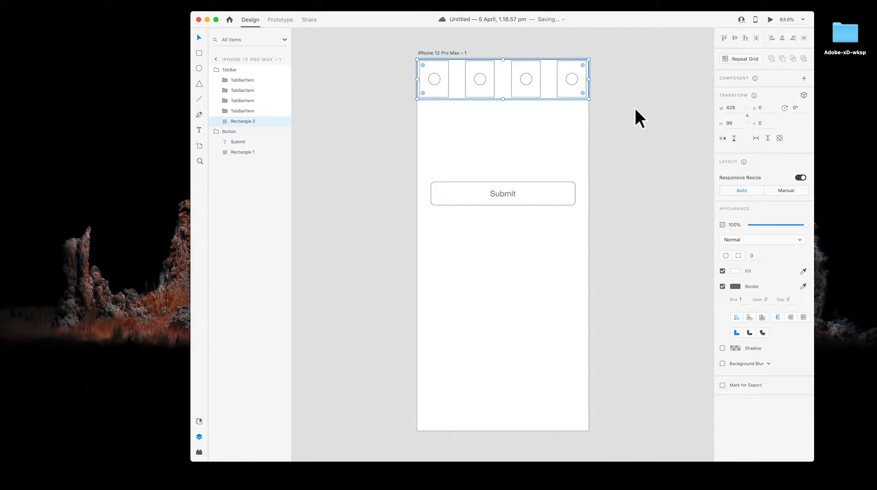
Move the whole TabBar group to the artboard's bottom edge at Y 827 and the Submit button down to about Y 434.
drag(555, 67, 550, 399)
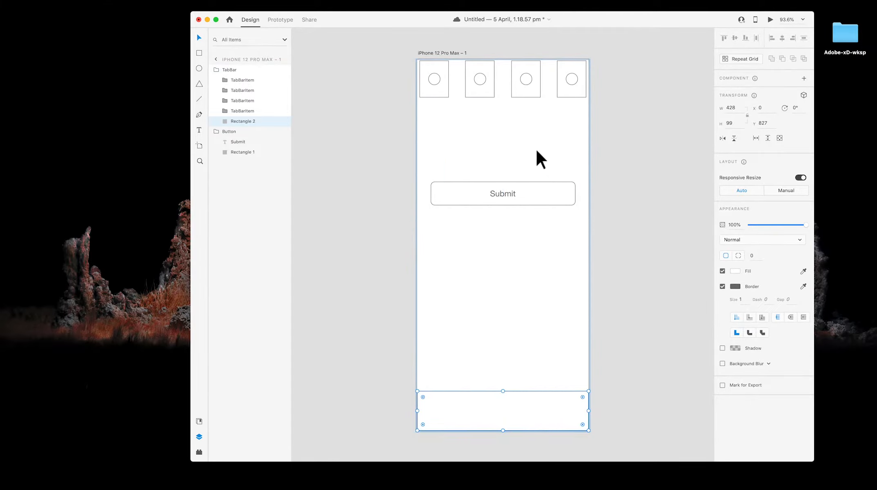
key(super+z)
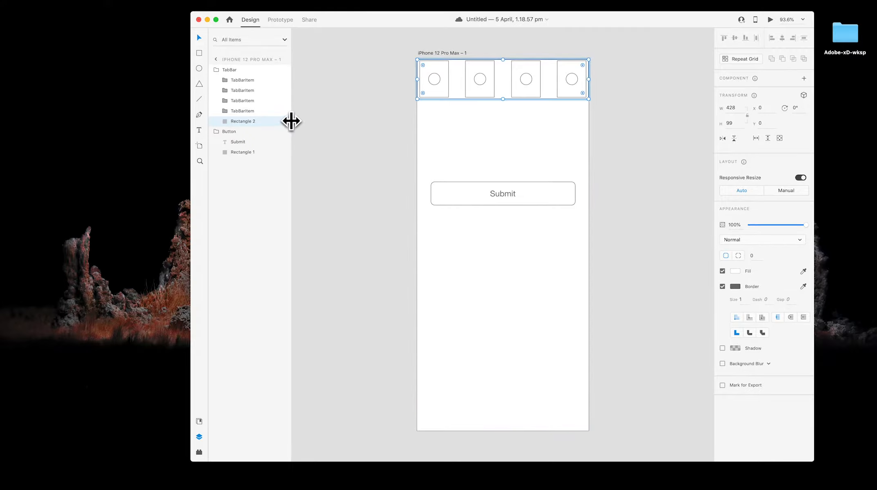
click(225, 70)
drag(555, 77, 552, 405)
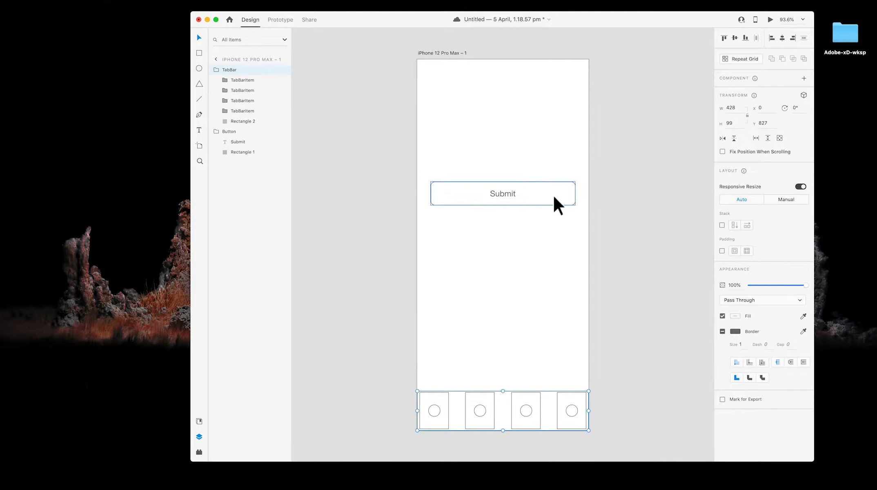
drag(552, 195, 552, 248)
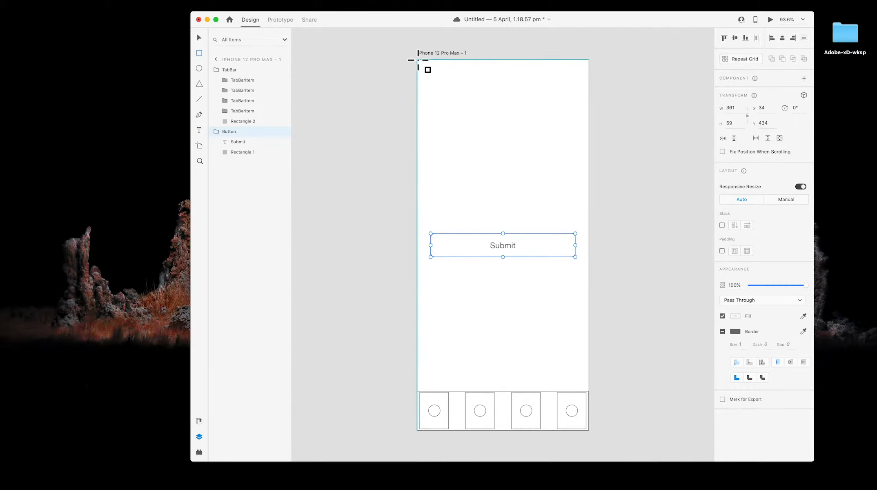
Draw a header rectangle about 296 × 72 in the artboard's top-left corner and a second one about 58 × 72 beside it at X 299.
mouse_move(417, 60)
mouse_down()
mouse_move(524, 93)
mouse_move(535, 88)
mouse_up()
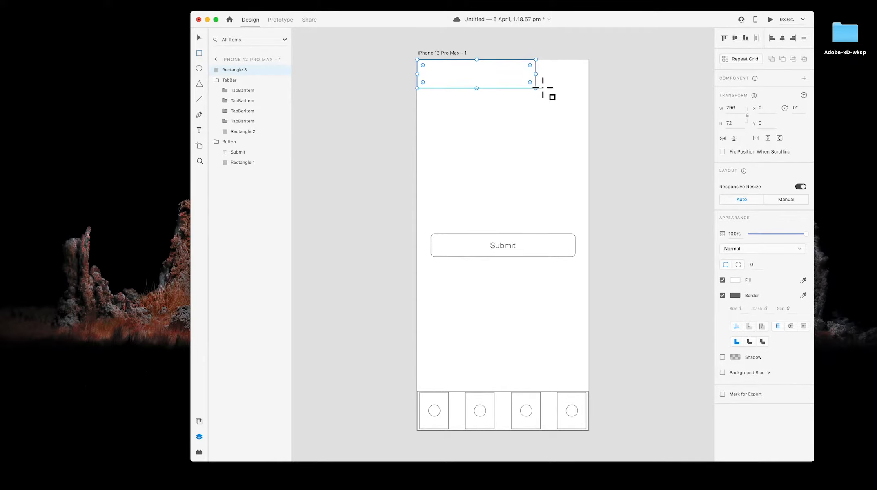
key(super+2)
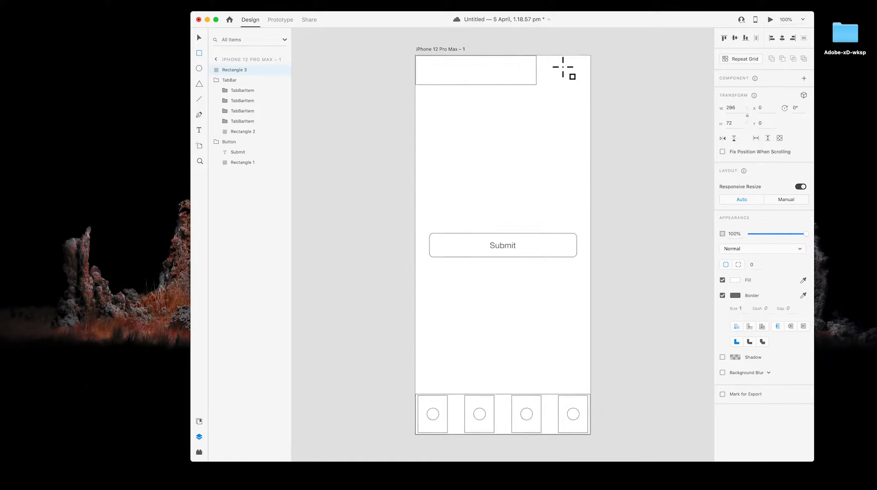
scroll(507, 118, down, 3)
scroll(507, 117, up, 5)
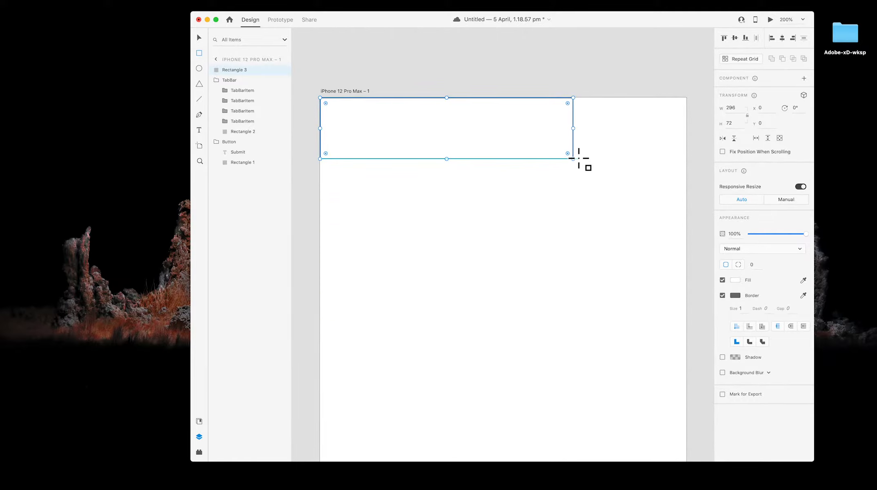
mouse_move(576, 158)
mouse_down()
mouse_move(589, 111)
mouse_move(625, 99)
mouse_up()
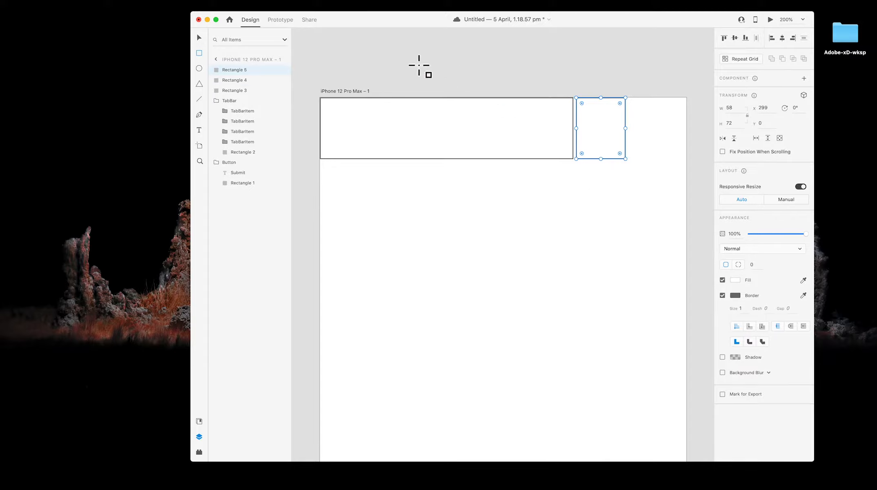
Fit the third header rectangle against the artboard's right edge, 66 wide at X 362, and widen the first rectangle to 299.
click(199, 38)
drag(583, 119, 629, 130)
click(616, 124)
click(638, 128)
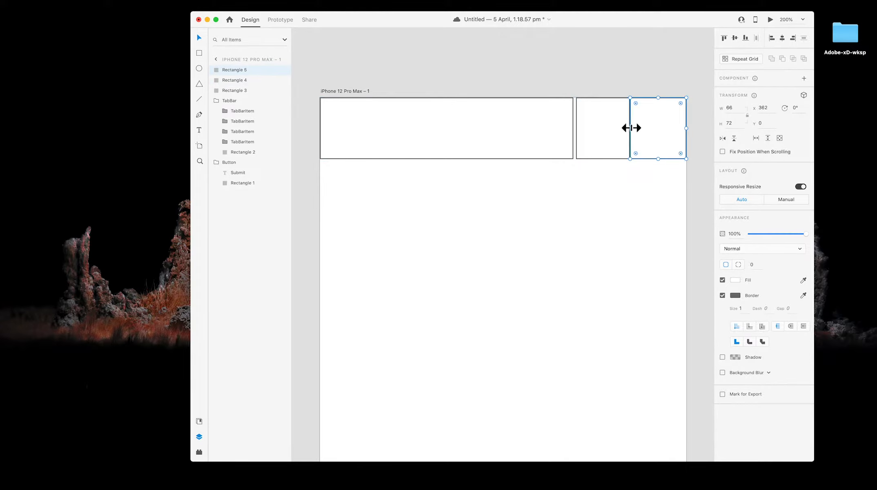
click(565, 129)
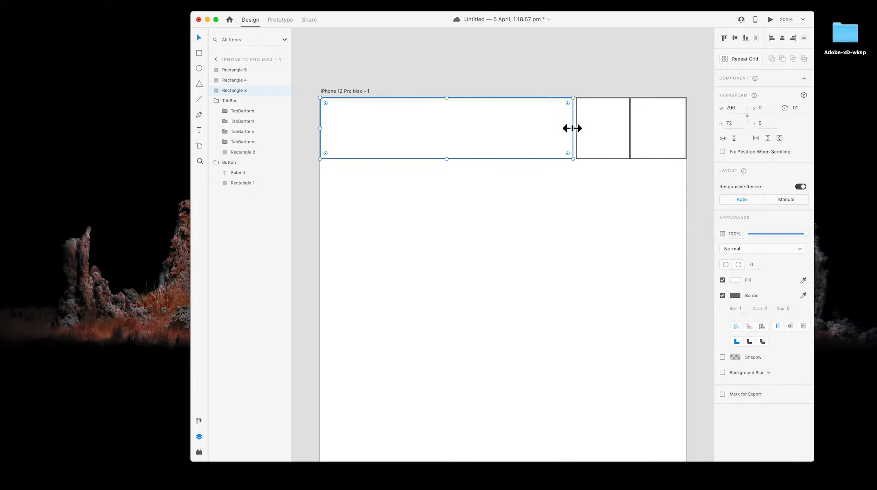
drag(573, 128, 575, 128)
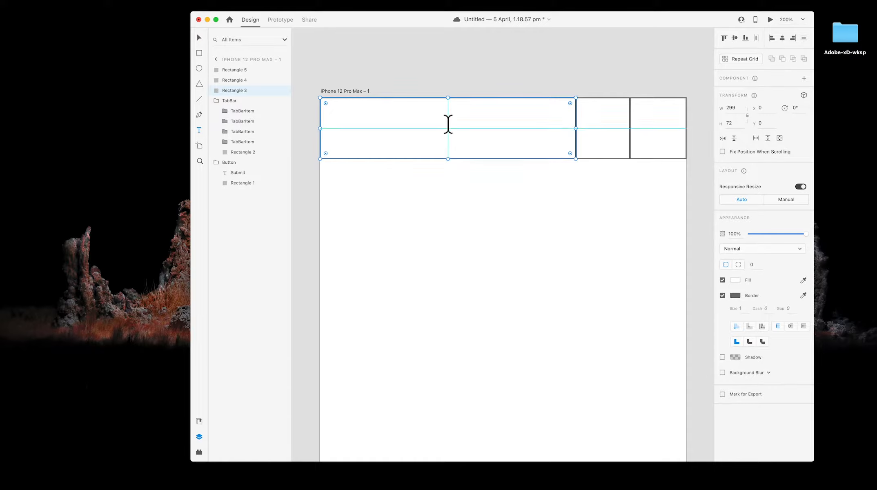
Add the text "Search Bar" and center it in the wide header rectangle at X 100, Y 25.
click(448, 128)
text(Search Bar)
key(Escape)
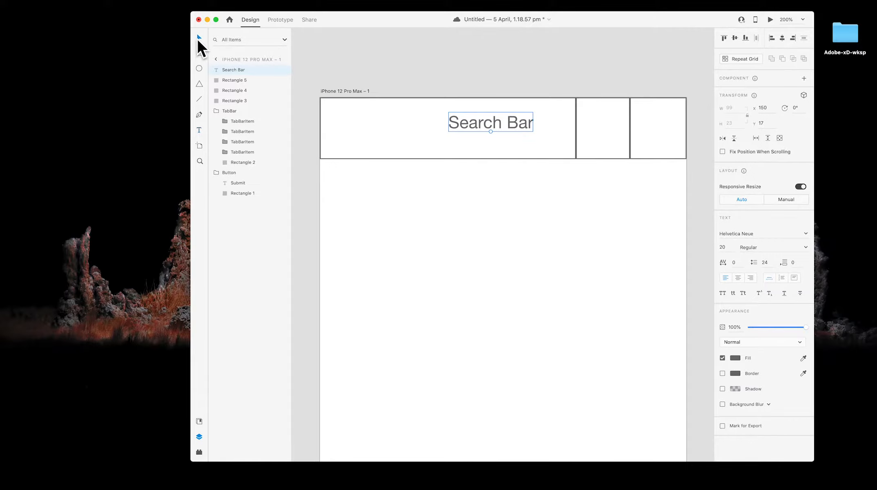
drag(495, 135, 457, 132)
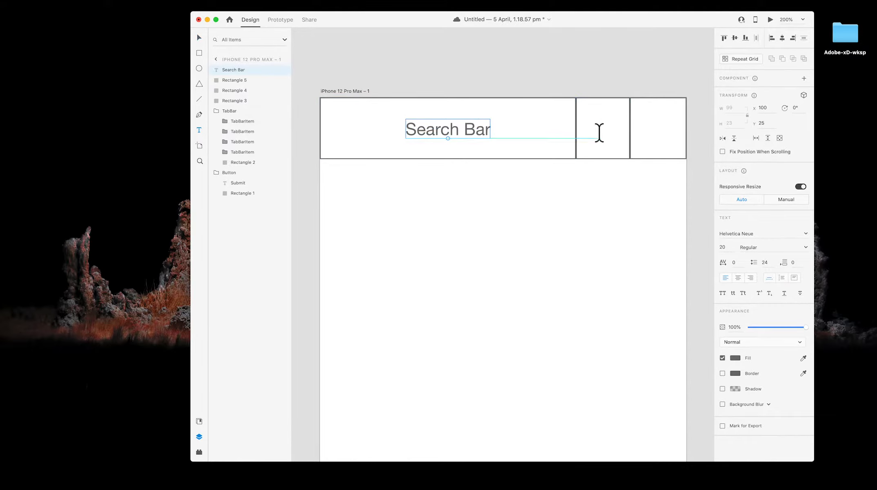
Add the text "Chat" and center it in the middle header rectangle at X 309, Y 25.
click(596, 135)
text(Chat)
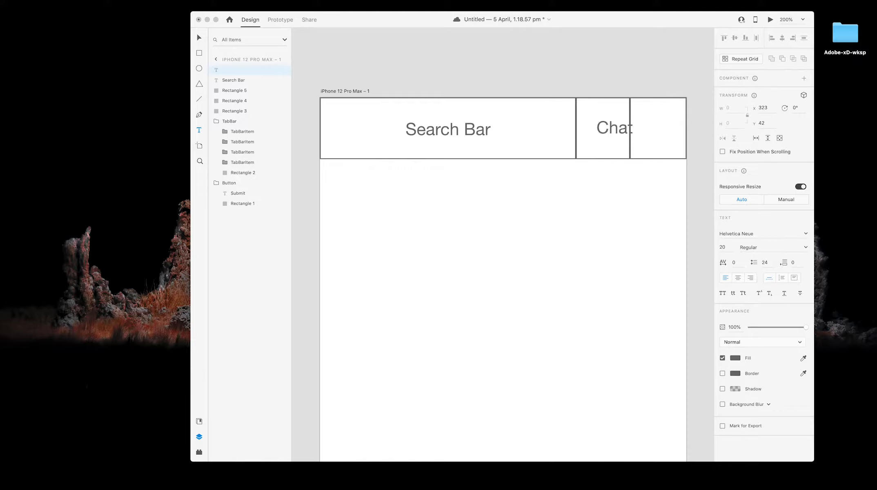
key(Escape)
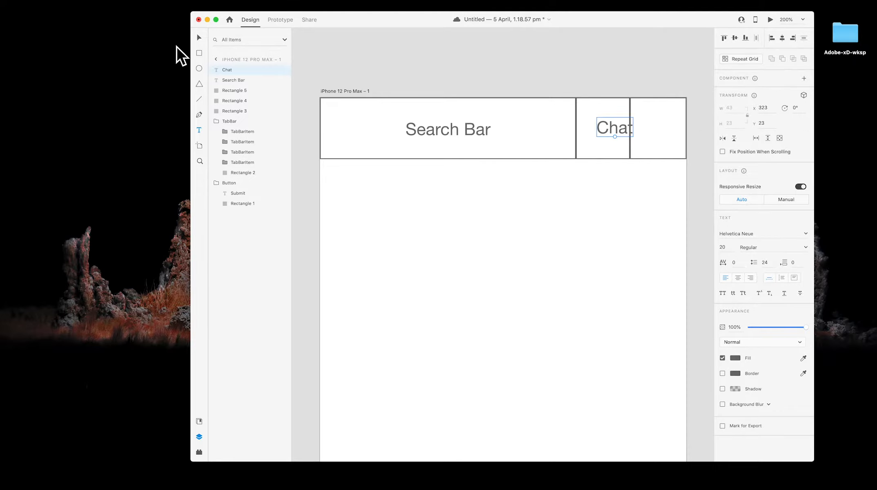
click(199, 37)
drag(610, 127, 598, 128)
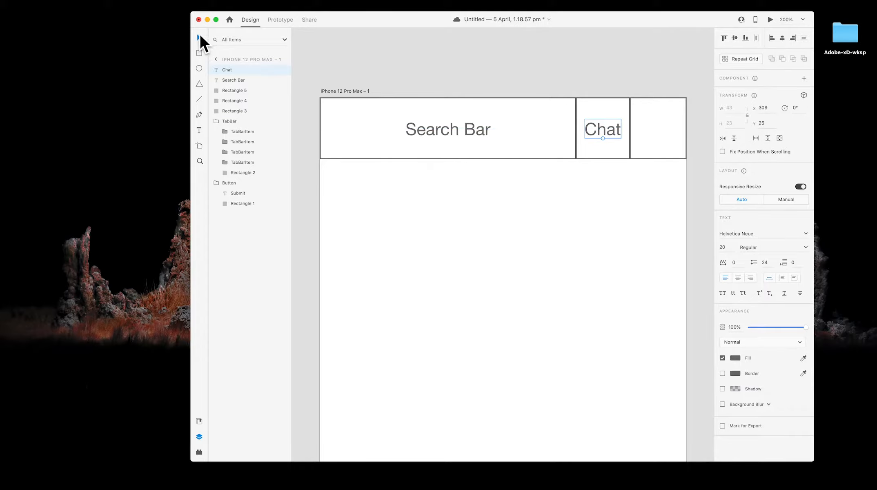
Add the text "Cart" and center it in the rightmost header rectangle at X 376, Y 25.
click(199, 130)
click(638, 129)
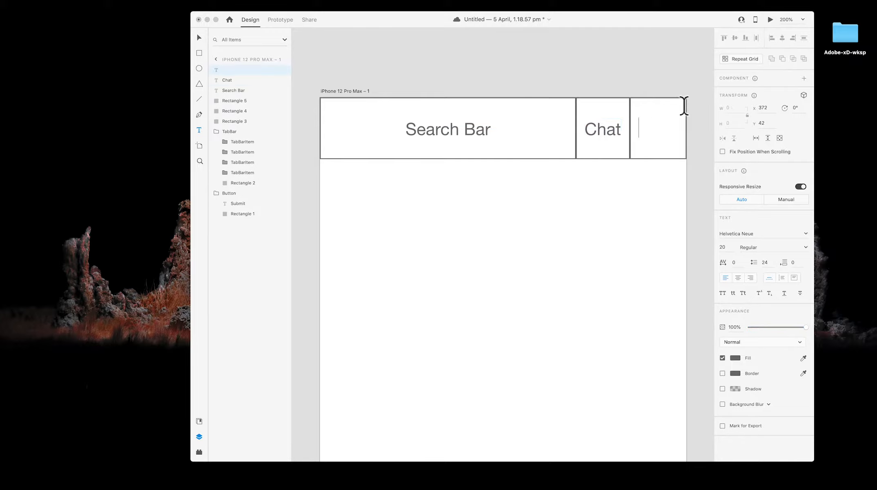
text(Cart)
key(Escape)
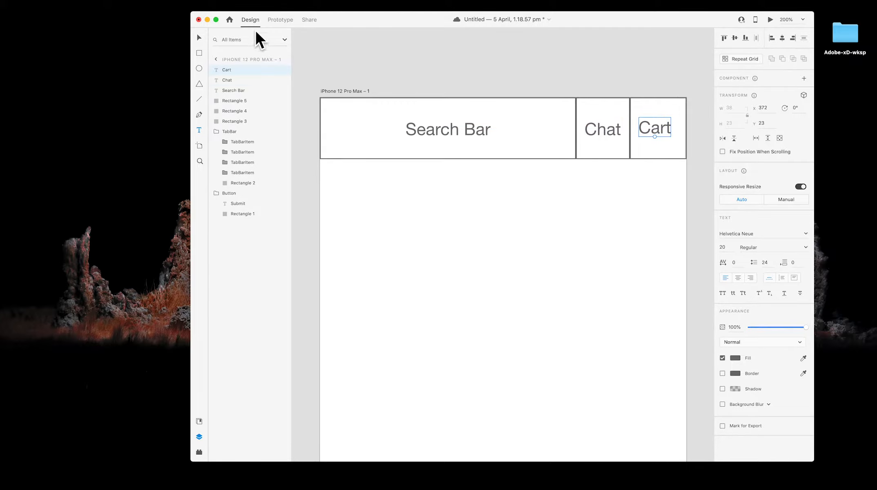
click(199, 37)
drag(653, 129, 657, 131)
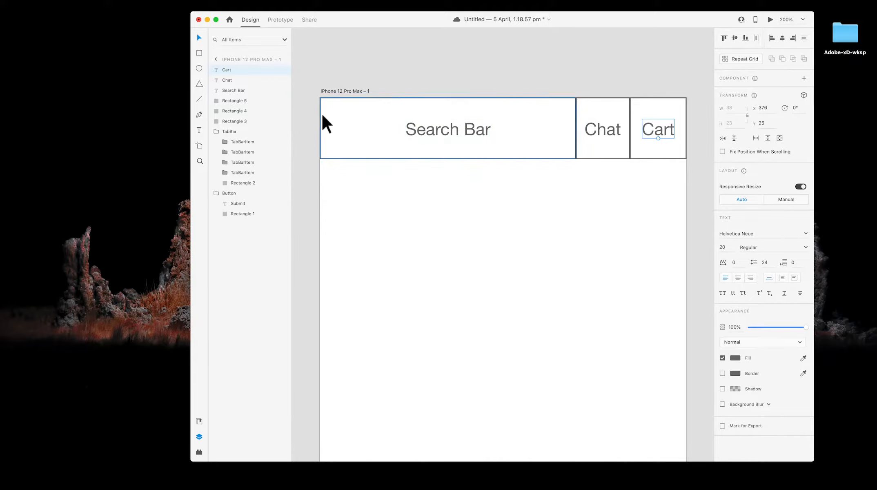
key(super+equal)
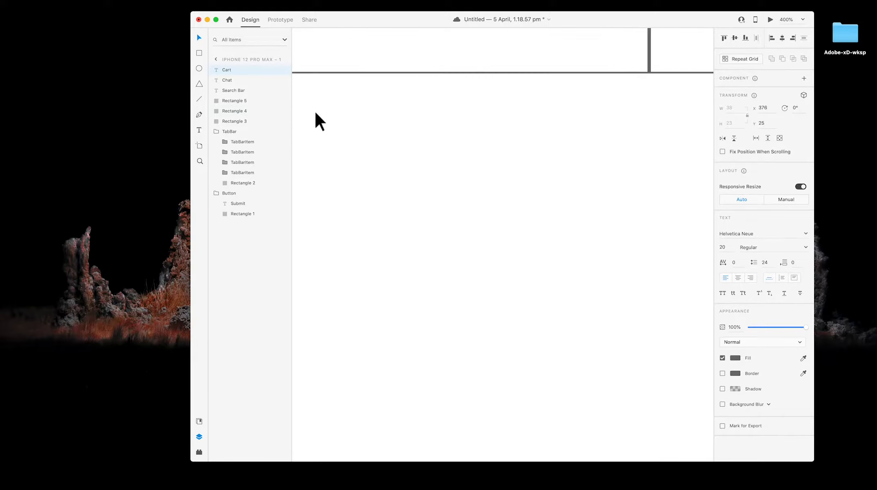
Draw a magnifying glass in the wide header rectangle: a 45 by 45 circle at X 7, Y 8 with a short diagonal handle at its lower right.
scroll(410, 131, up, 5)
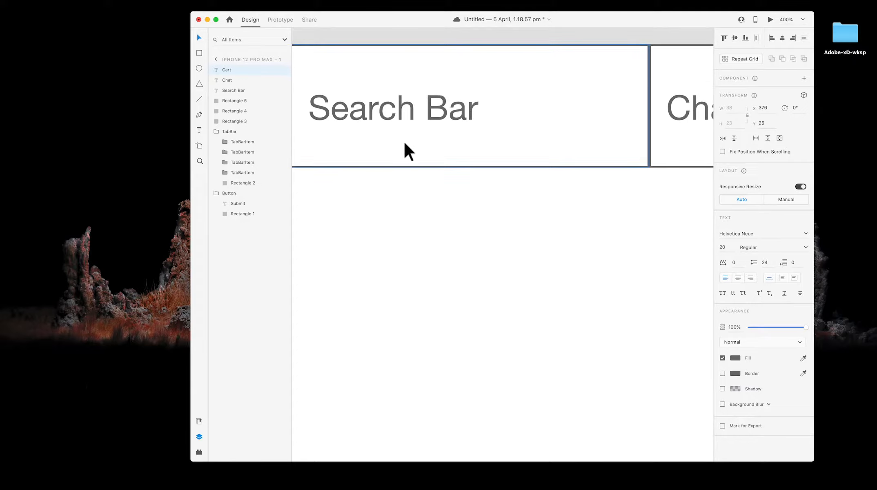
scroll(434, 260, left, 8)
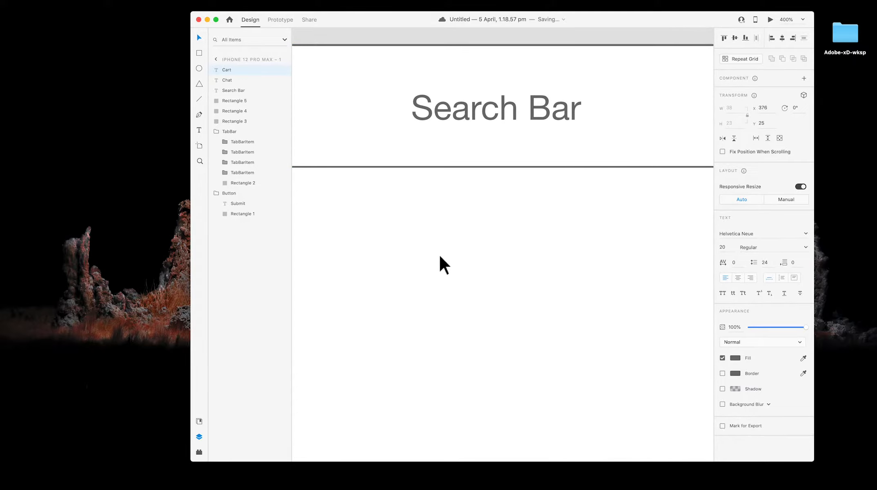
scroll(439, 252, left, 1)
scroll(439, 249, up, 2)
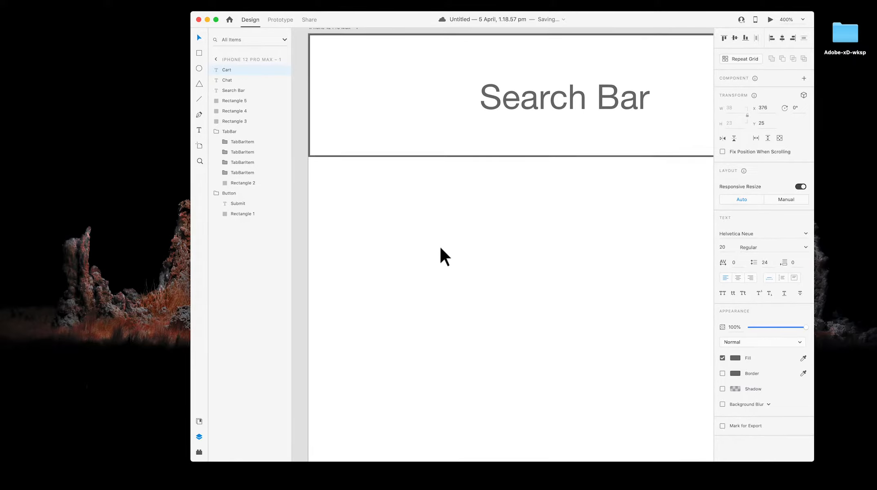
scroll(439, 246, up, 1)
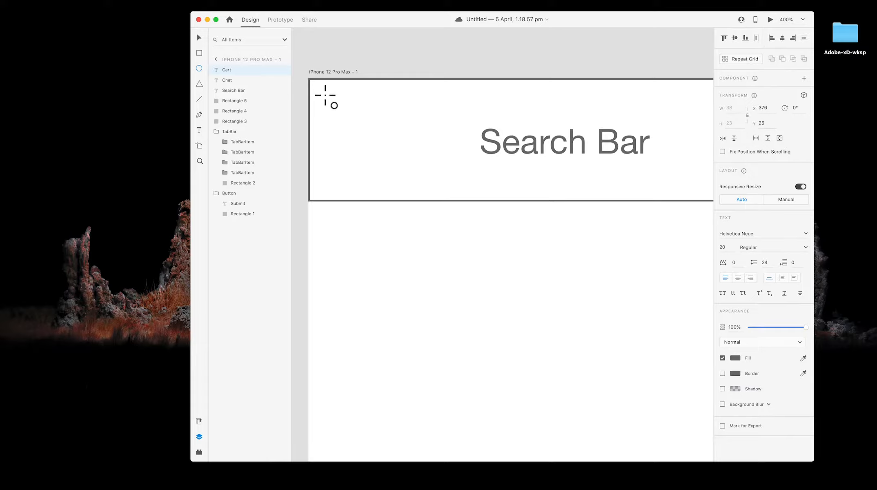
drag(325, 95, 403, 167)
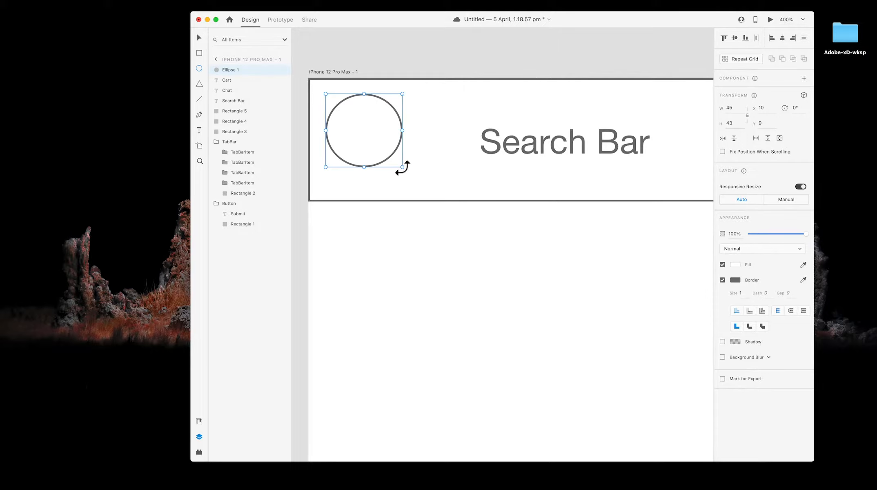
key(super+z)
drag(321, 93, 398, 190)
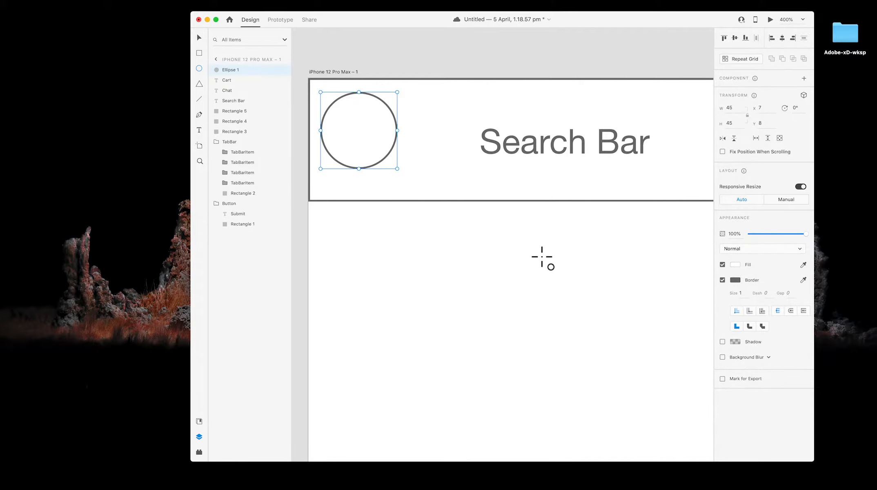
click(199, 100)
drag(411, 171, 390, 153)
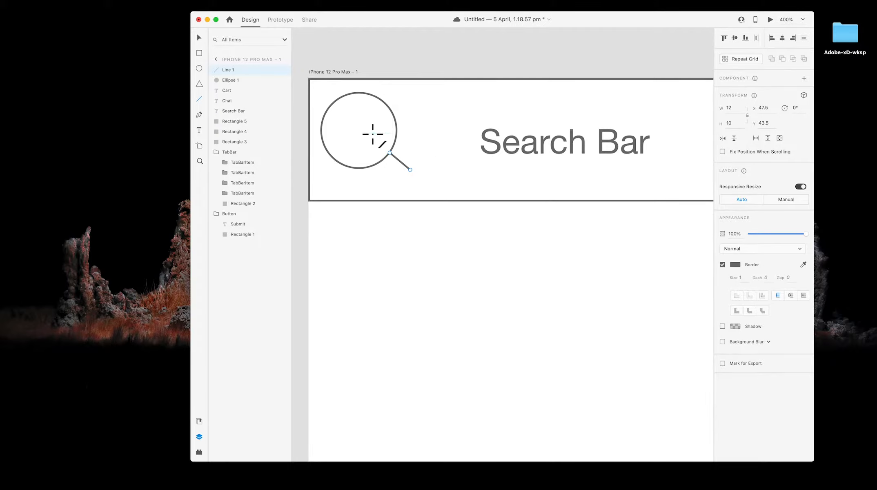
Group the circle and its handle line, and name the group SearchIcon.
shift+click(230, 79)
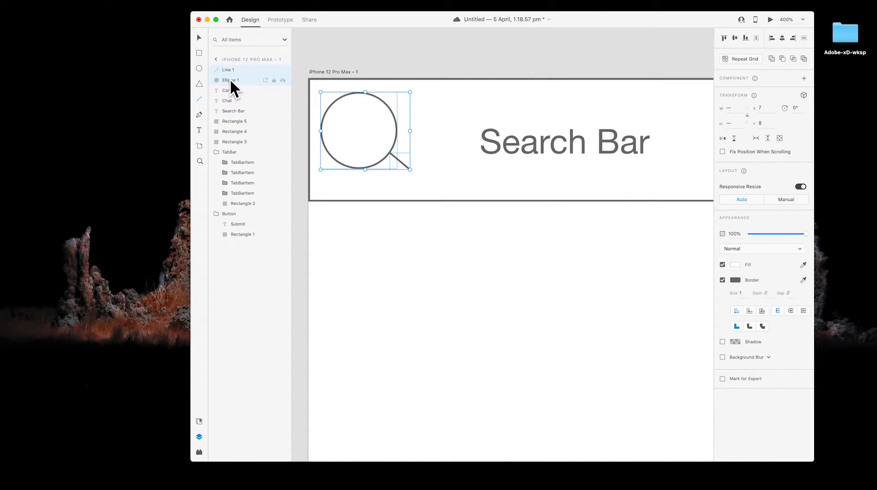
right_click(230, 79)
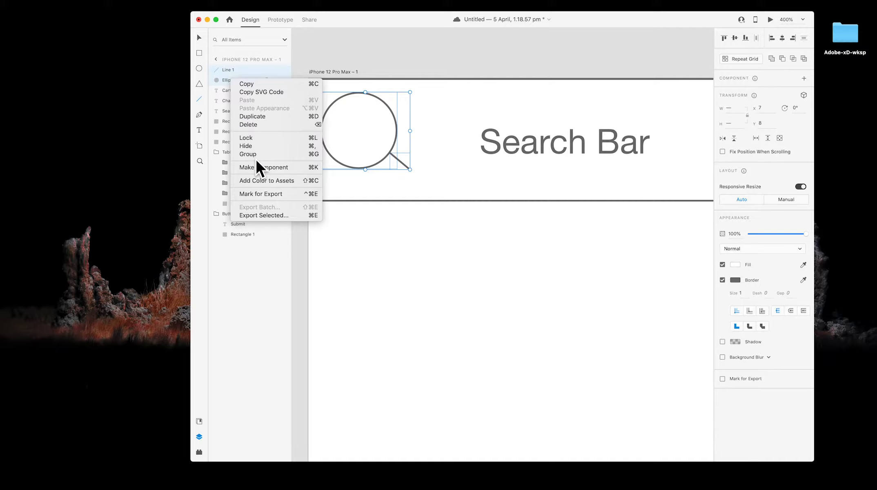
click(255, 153)
click(216, 69)
double_click(229, 70)
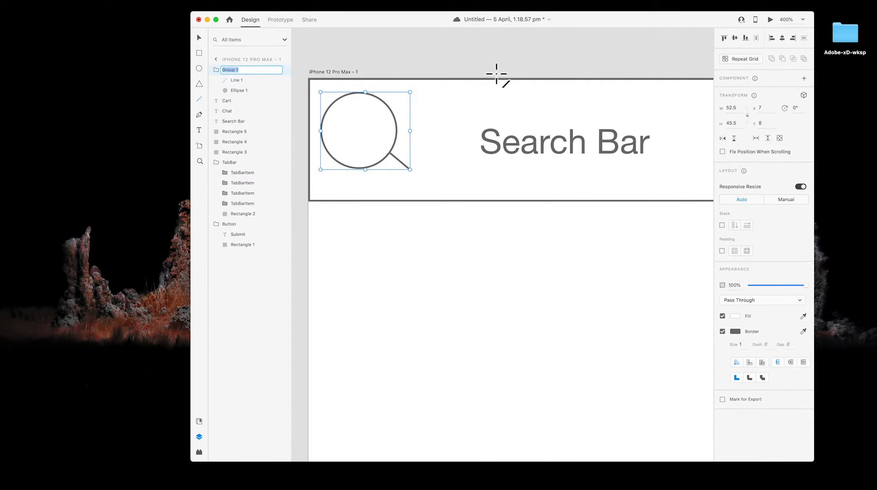
text(SearchIcon)
key(Return)
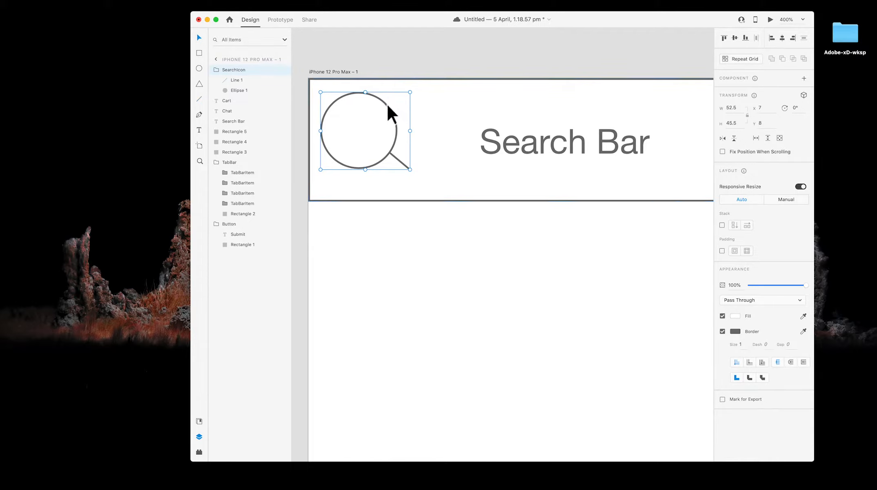
click(411, 111)
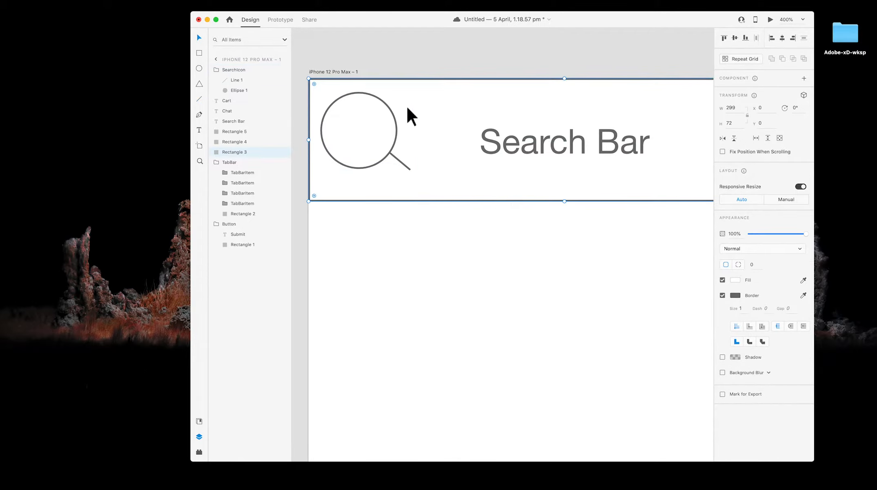
click(242, 69)
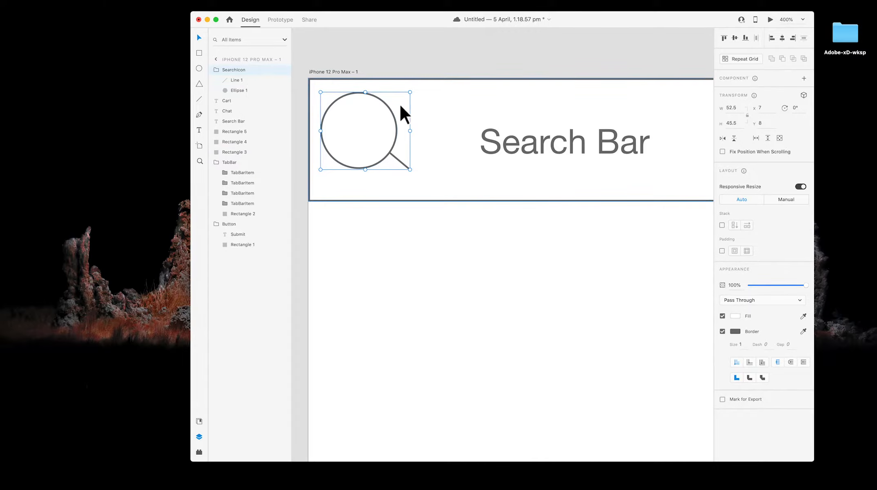
click(400, 106)
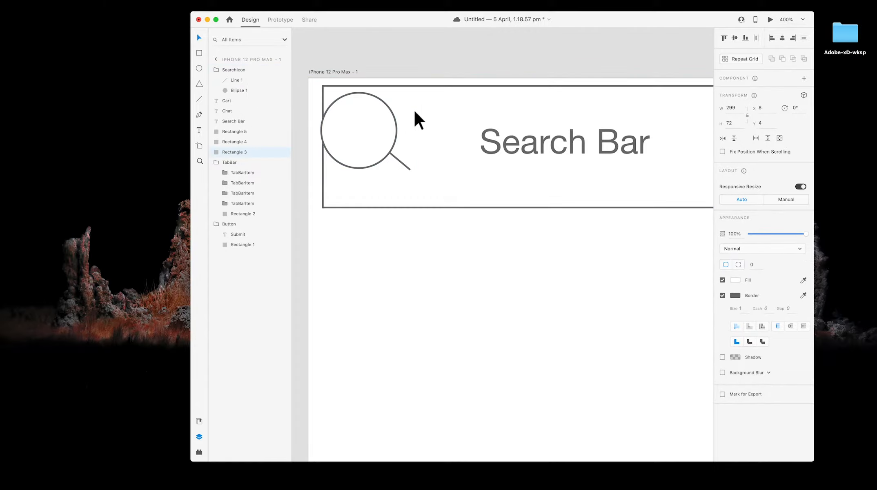
click(227, 69)
click(336, 91)
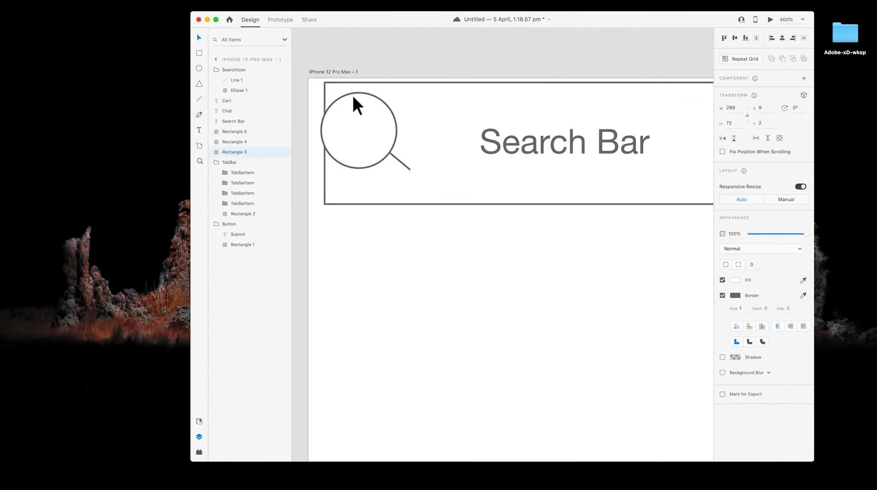
click(229, 70)
double_click(233, 70)
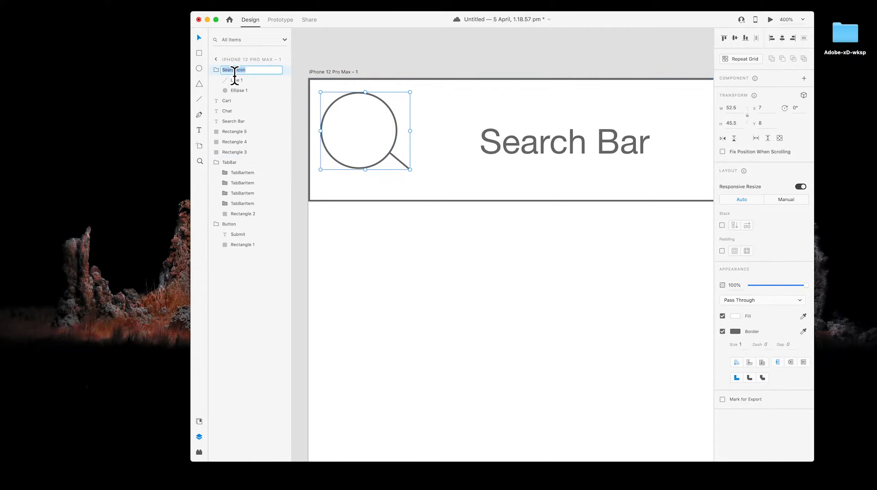
click(216, 69)
click(391, 92)
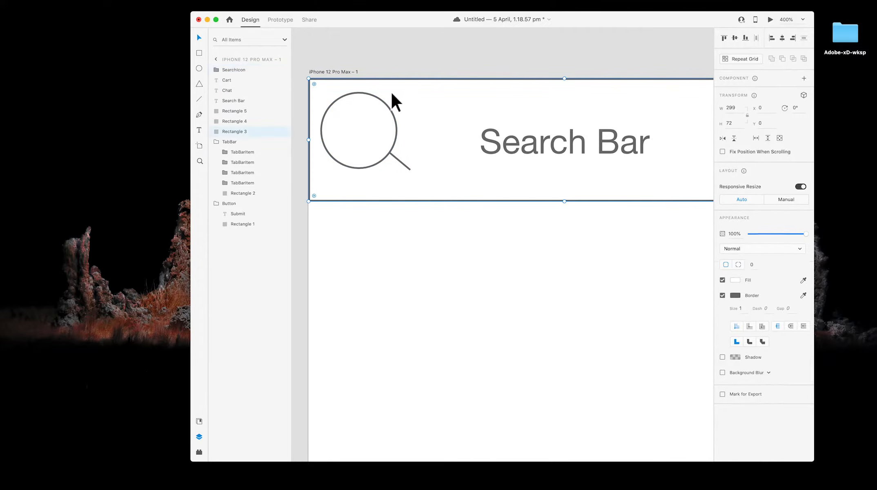
mouse_move(231, 68)
mouse_down()
mouse_move(245, 72)
mouse_move(227, 66)
mouse_up()
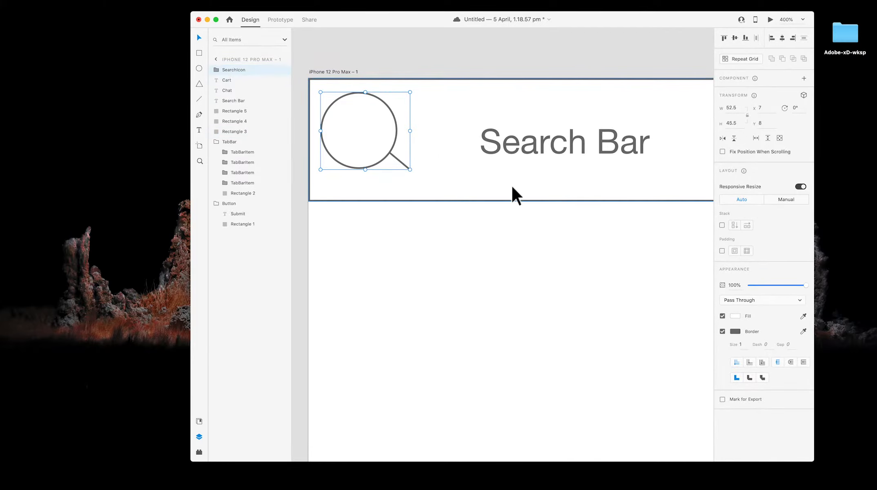
click(226, 76)
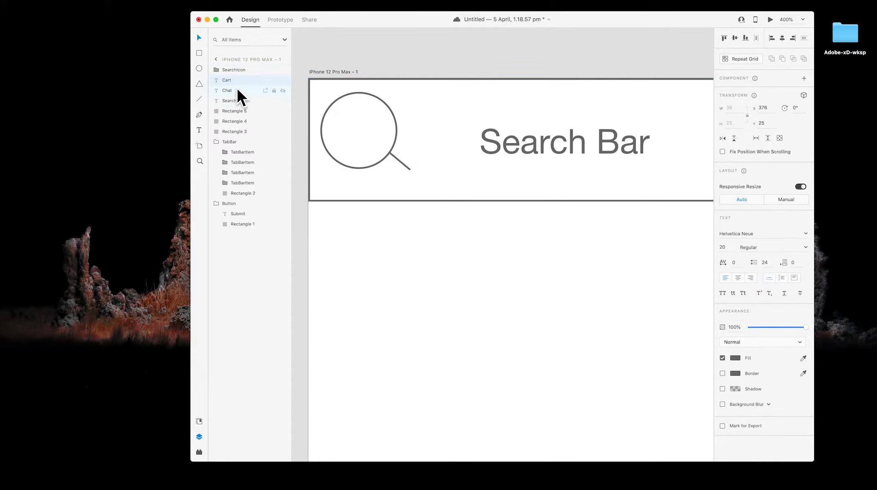
Set the border size of the circle and the handle line inside the SearchIcon group to 3.
click(230, 69)
click(214, 68)
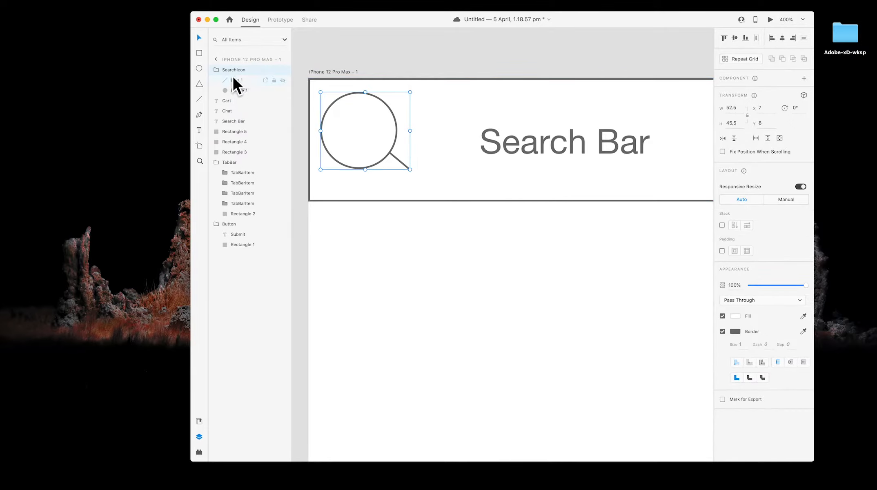
click(237, 80)
shift+click(239, 90)
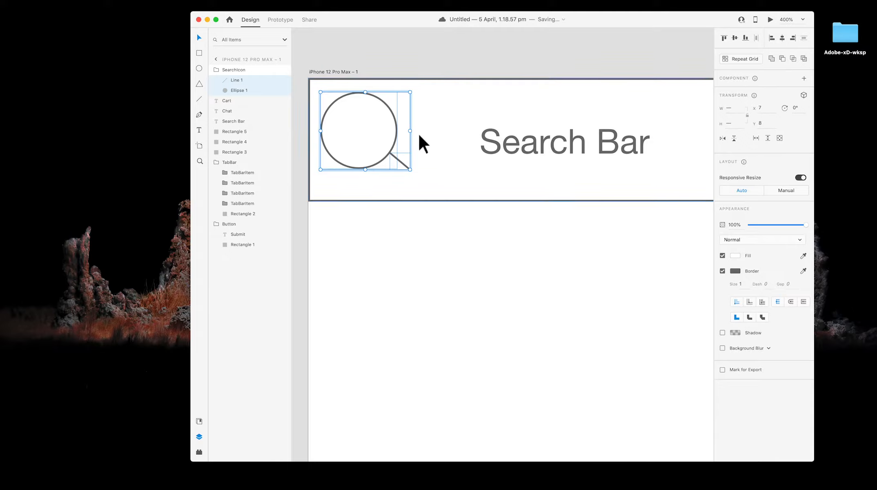
click(740, 283)
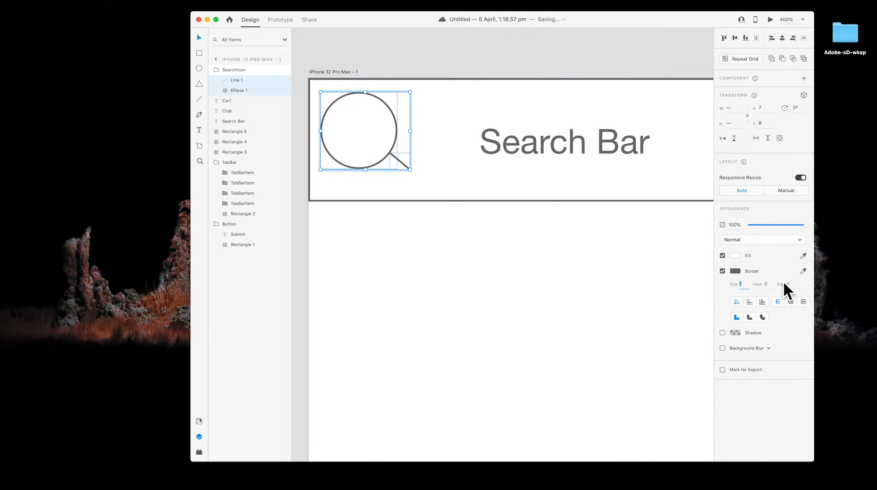
text(3)
key(Return)
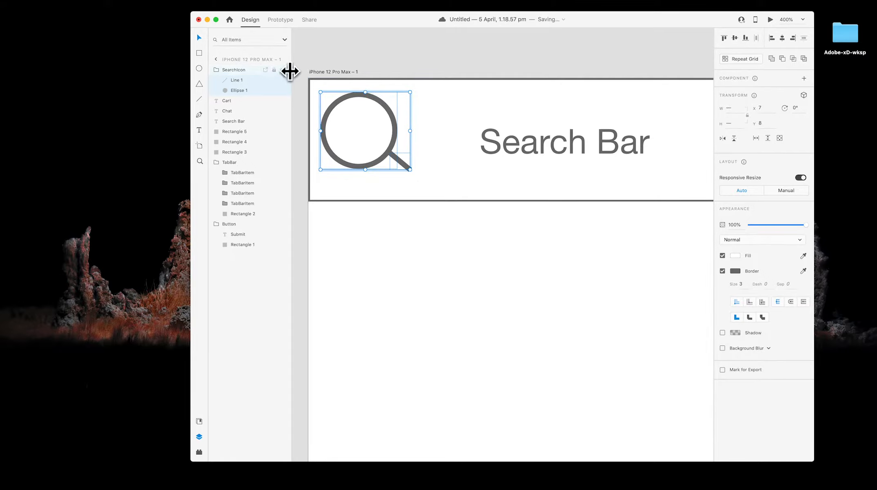
Move the circle and the handle line together to X 15, Y 14 within the wide header rectangle.
key(Right)
key(Right)
key(Right)
key(Right)
key(Right)
key(Right)
key(Right)
key(Right)
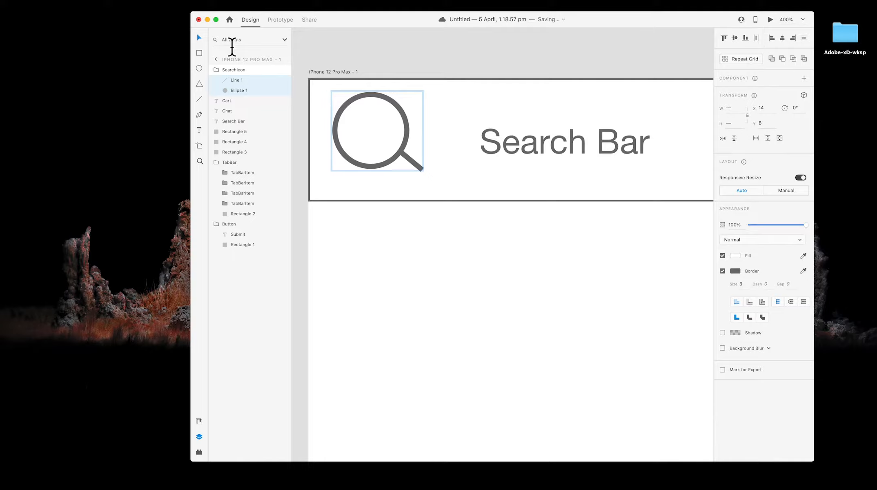
key(Down)
key(Down)
key(Down)
key(Down)
key(Down)
key(Down)
key(super+0)
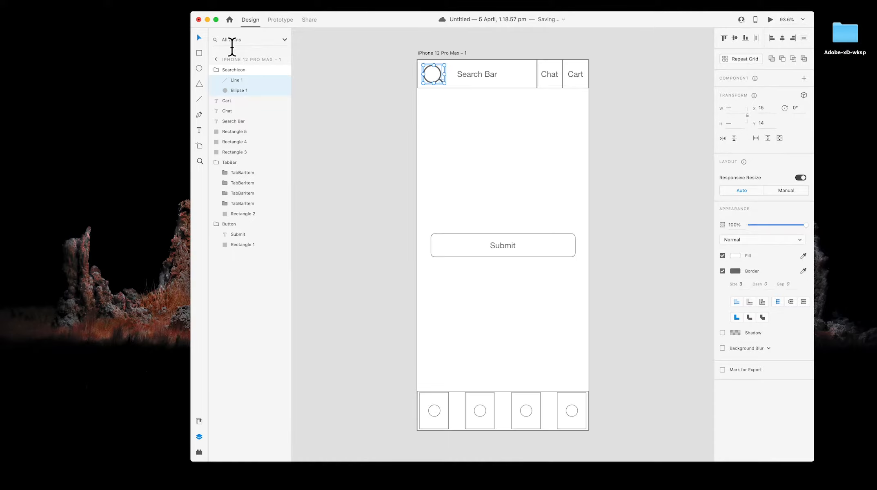
click(364, 110)
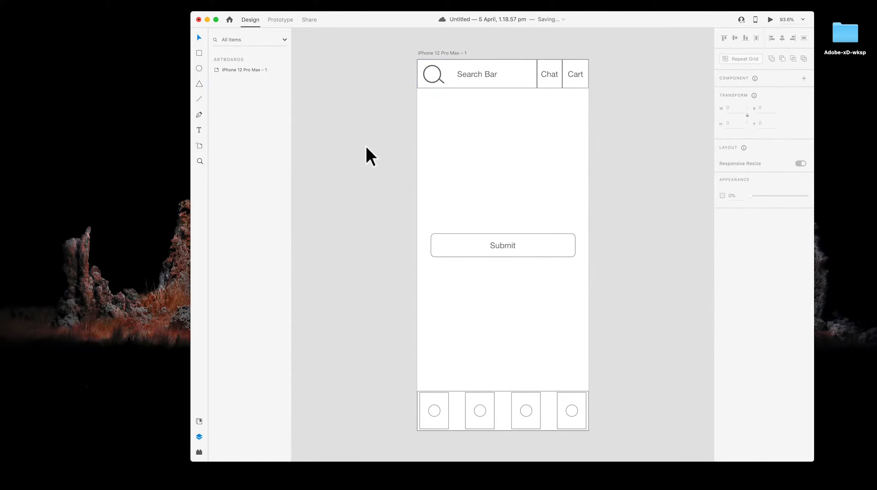
Shrink the circle inside the SearchIcon group to 27 by 30 from its upper-left corner, keeping it joined to the handle.
double_click(238, 69)
click(217, 69)
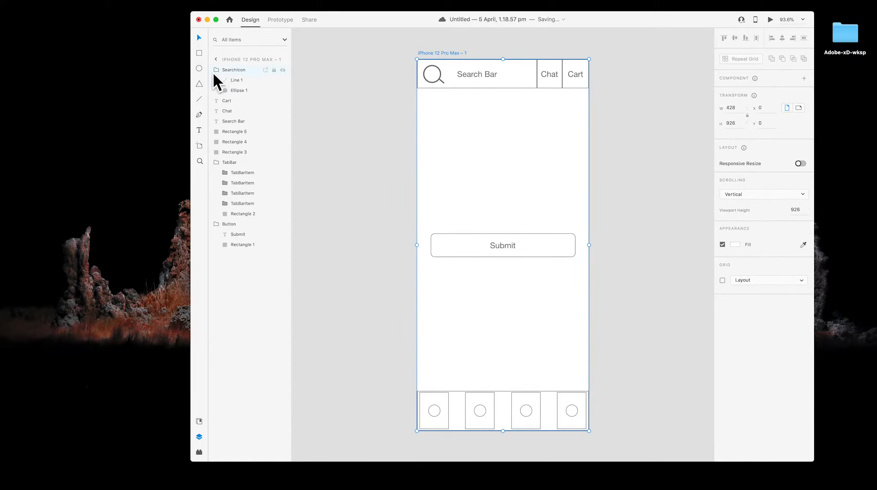
click(214, 68)
click(213, 68)
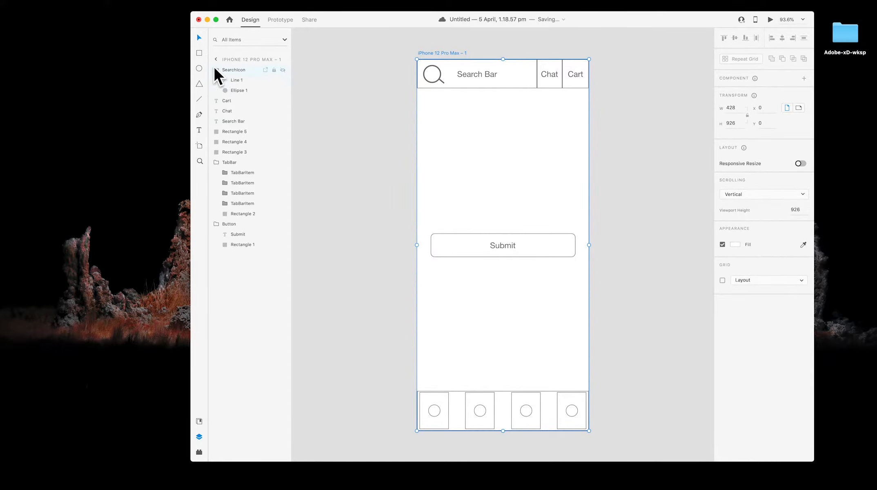
click(236, 90)
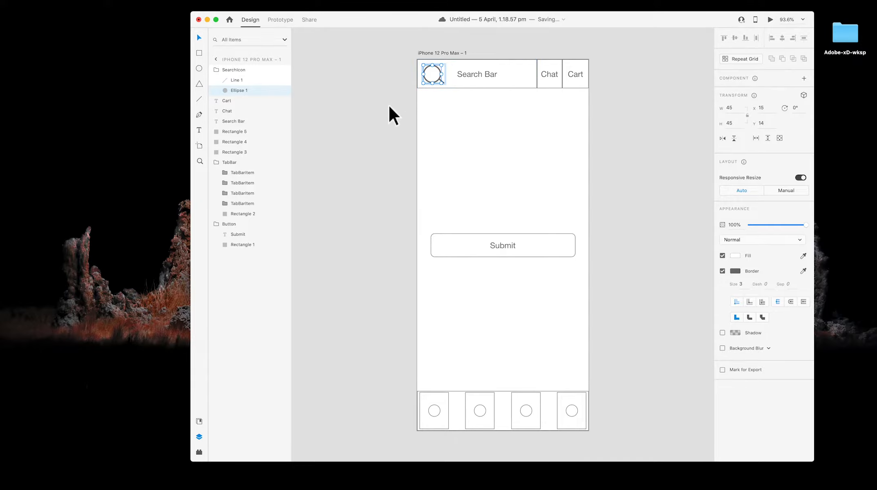
key(super+2)
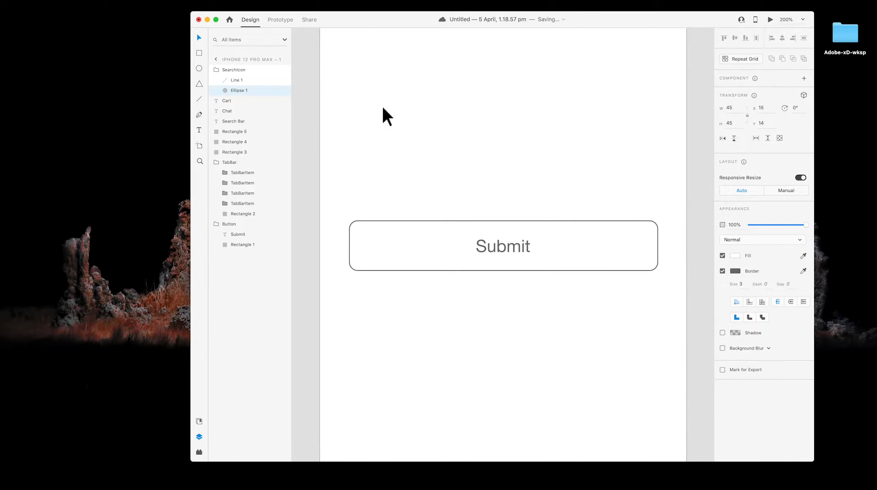
scroll(383, 127, up, 5)
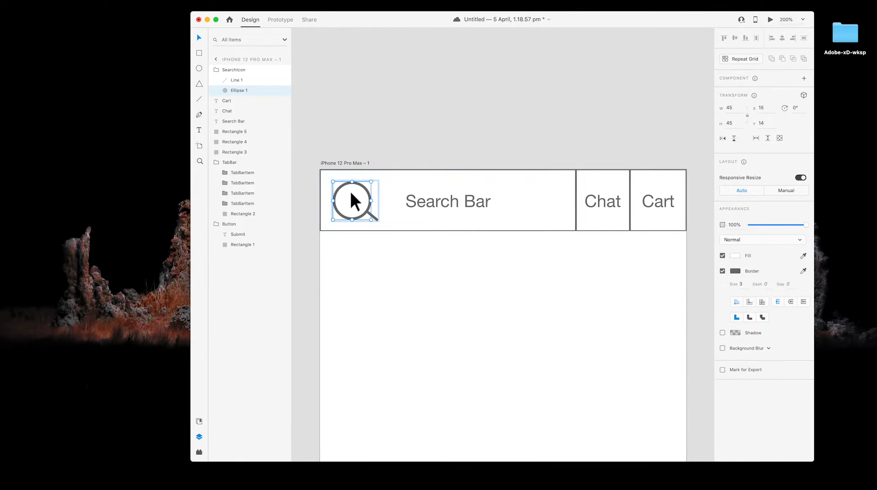
drag(333, 181, 348, 194)
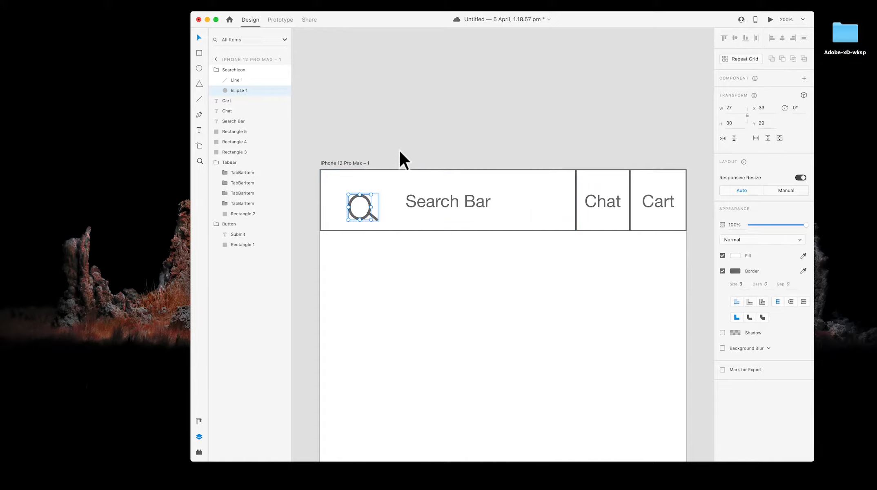
Move the whole SearchIcon group up to Y 23 so it lines up with the Search Bar text.
click(395, 201)
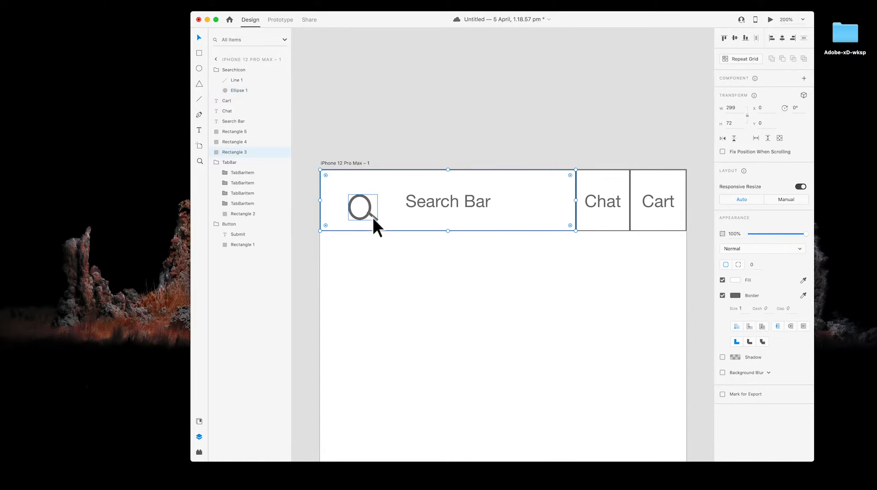
click(233, 68)
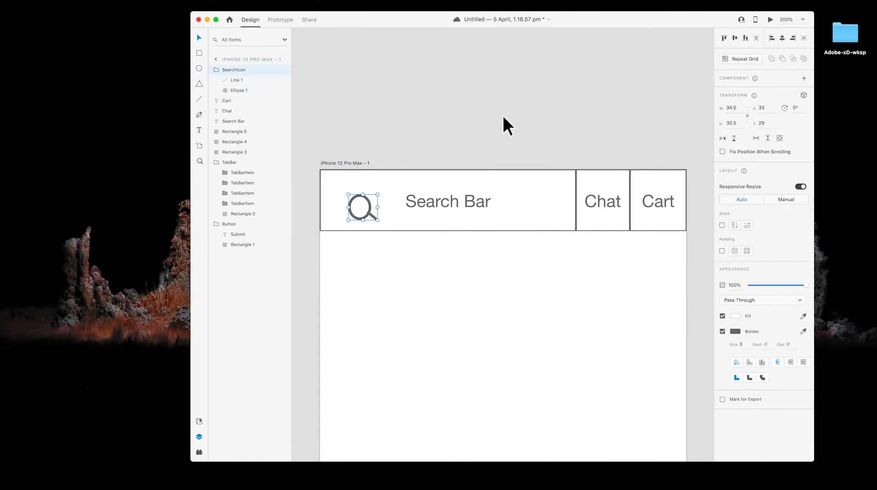
key(Up)
key(Up)
key(Up)
key(Up)
key(Up)
key(Up)
key(Up)
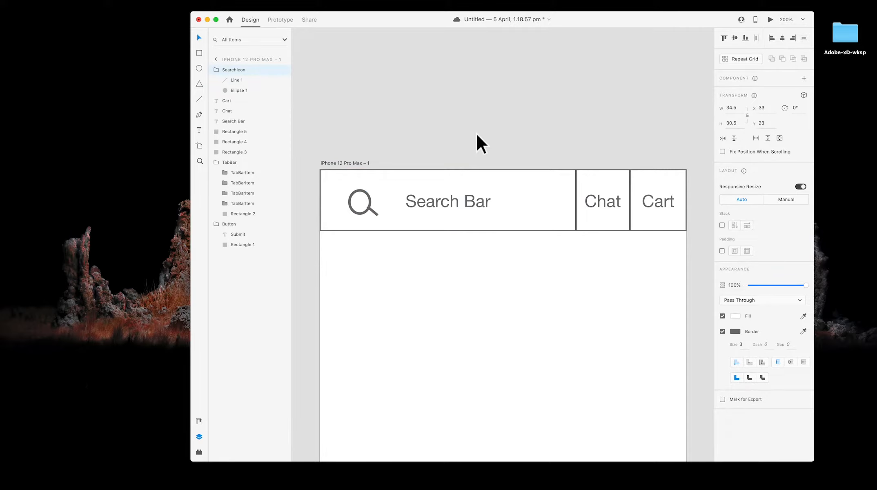
Nudge the whole SearchIcon group about 13 px towards the header's left edge, away from the Search Bar text.
key(Left)
key(Left)
key(Left)
key(Left)
key(Left)
key(Left)
key(Left)
key(Left)
key(Left)
key(Left)
key(Left)
key(Left)
key(Left)
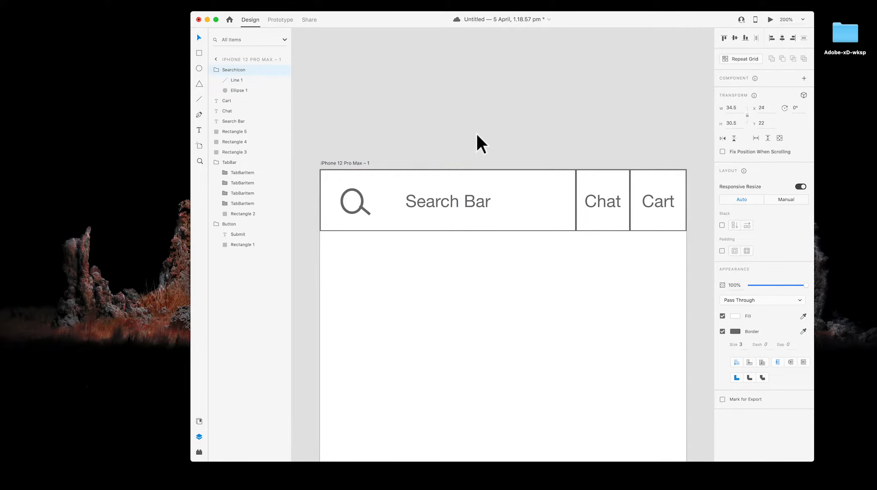
Nudge the handle line inside the SearchIcon group to X 43.5, Y 44.5 and save the document.
click(230, 80)
key(Right)
key(Down)
key(Down)
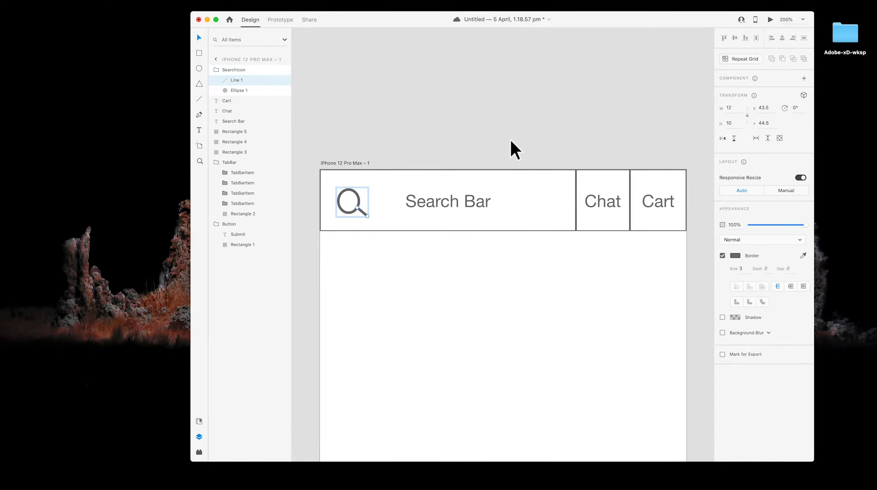
click(540, 137)
key(super+0)
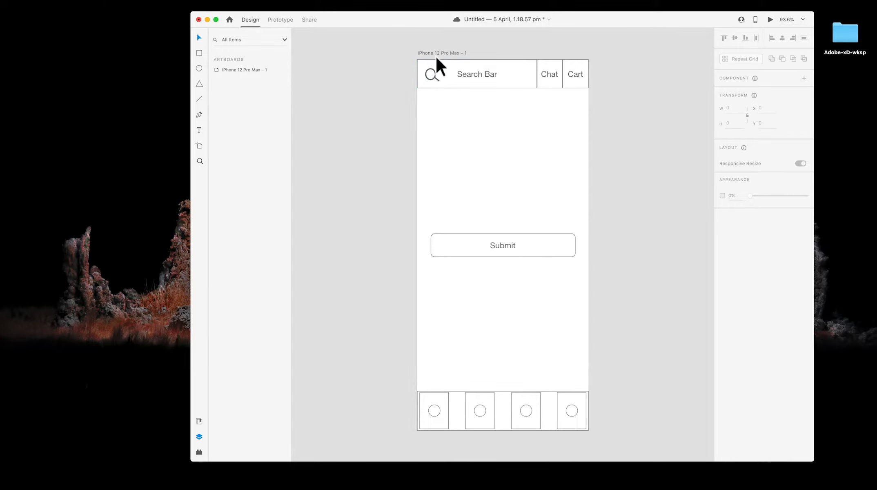
key(super+s)
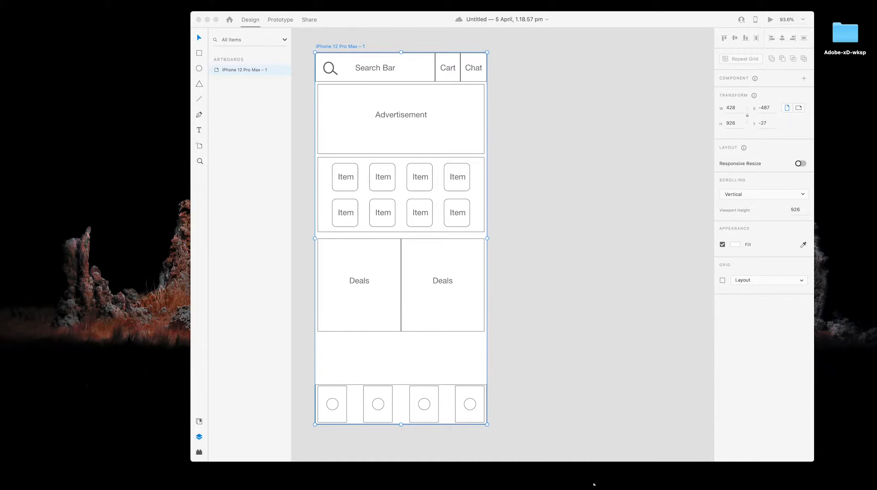
Bring up the Shopee Mobile App slide in Google Slides and examine its UX flow beside the Adobe XD wireframe.
mouse_move(587, 488)
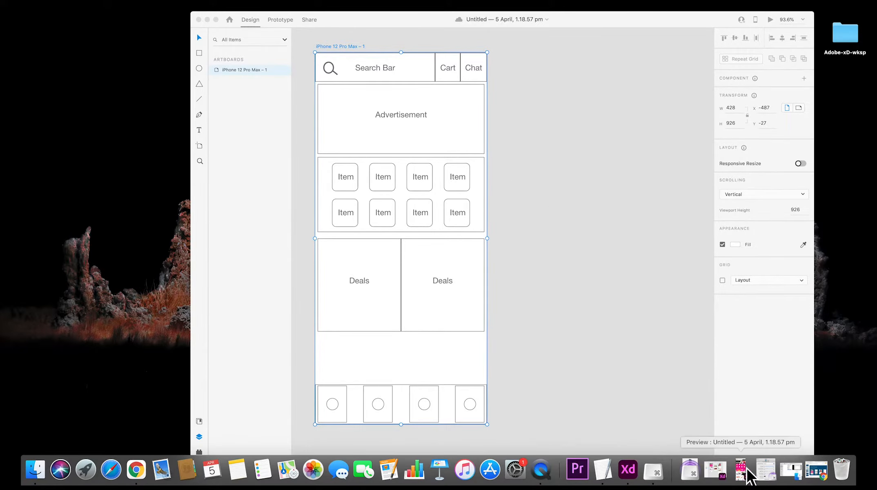
click(816, 470)
click(238, 199)
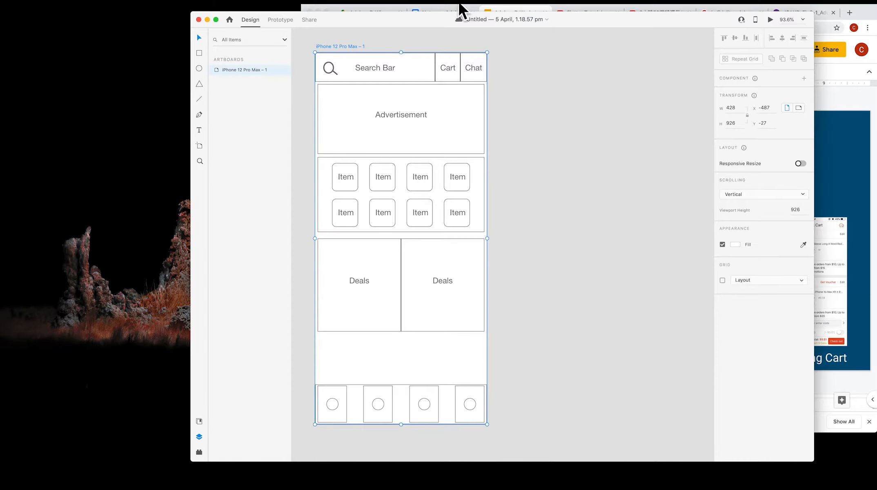
drag(341, 25, 677, 19)
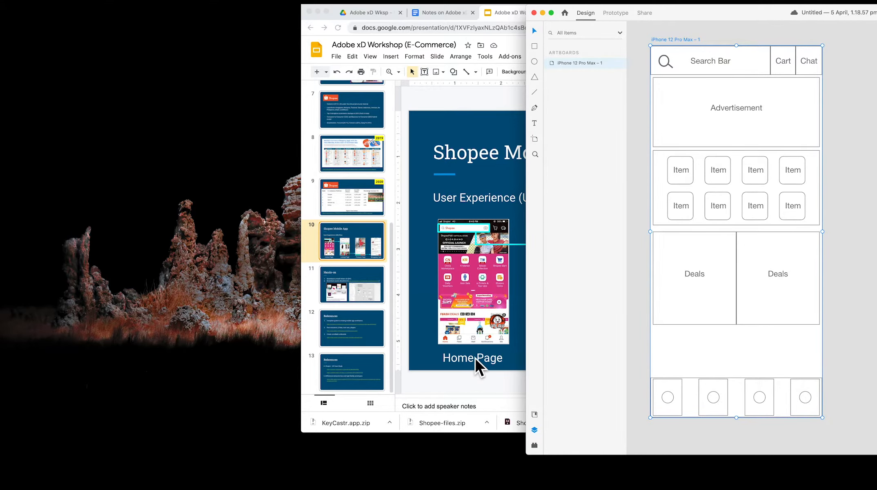
drag(685, 17, 791, 12)
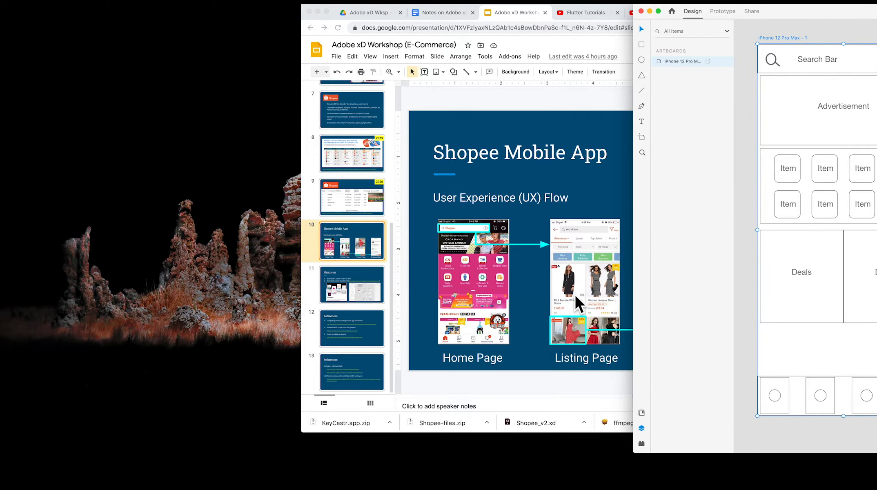
drag(792, 14, 295, 6)
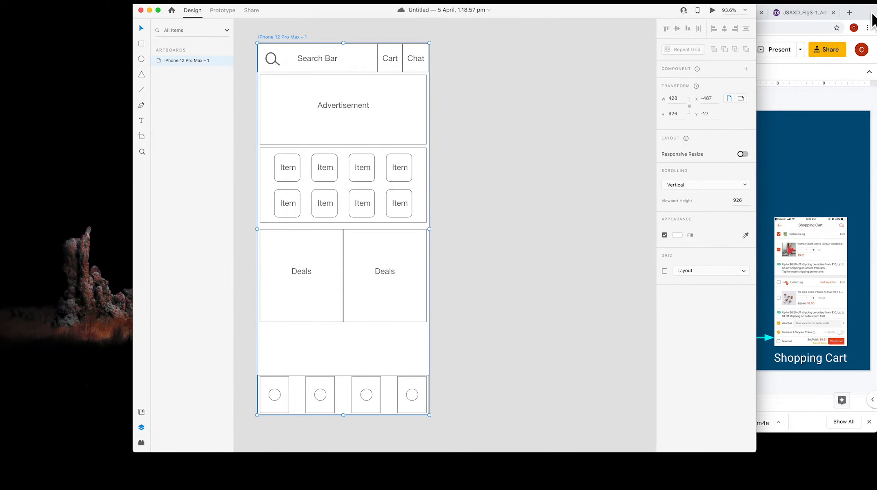
click(873, 18)
click(318, 11)
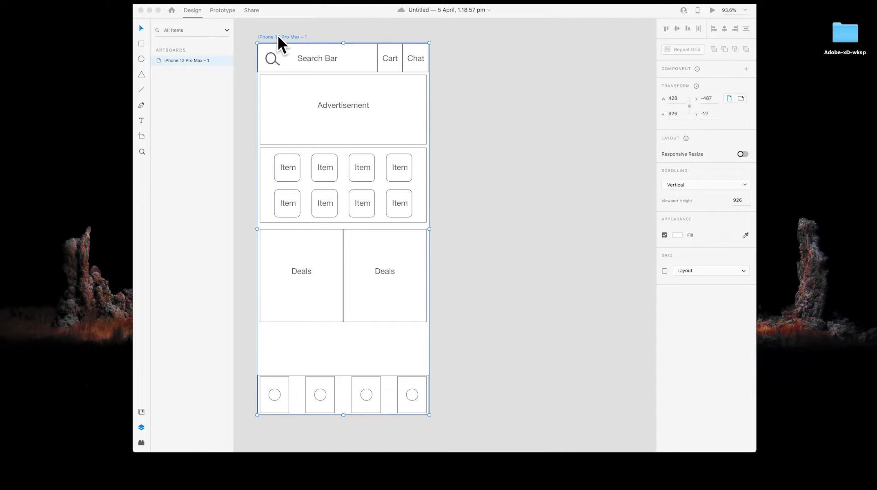
Rename the iPhone 12 Pro Max artboard containing the wireframe to Main Page.
double_click(184, 61)
text(Main Page)
key(Return)
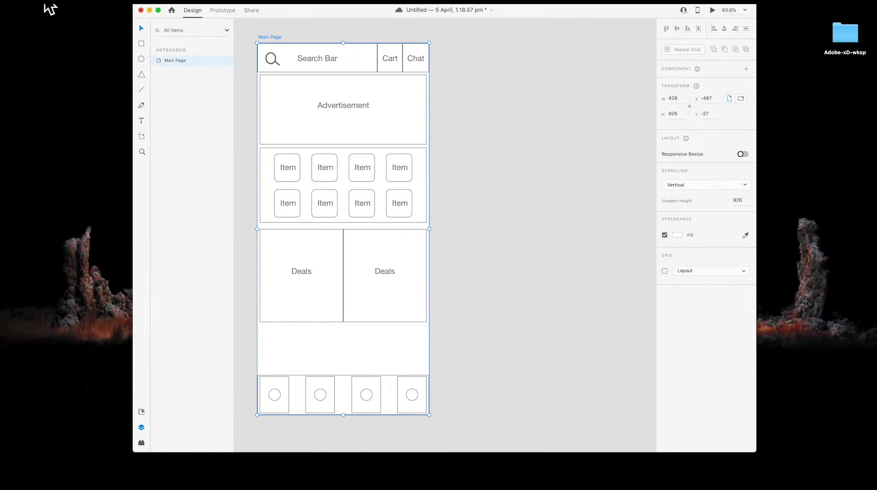
click(45, 0)
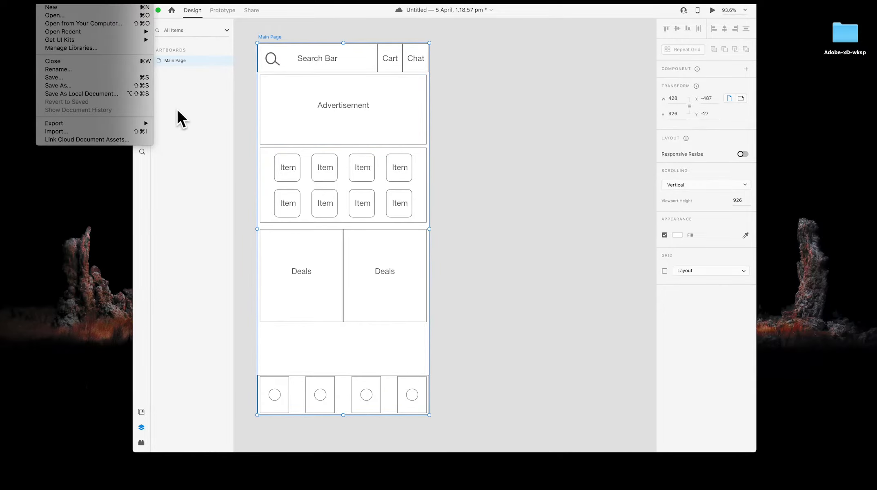
click(402, 31)
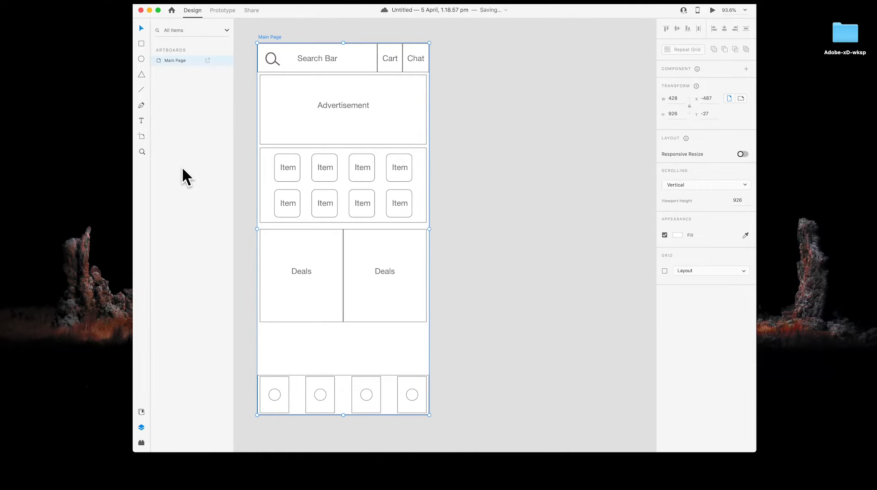
Add two blank iPhone 12 Pro Max artboards beside Main Page and fit all artboards in view.
key(a)
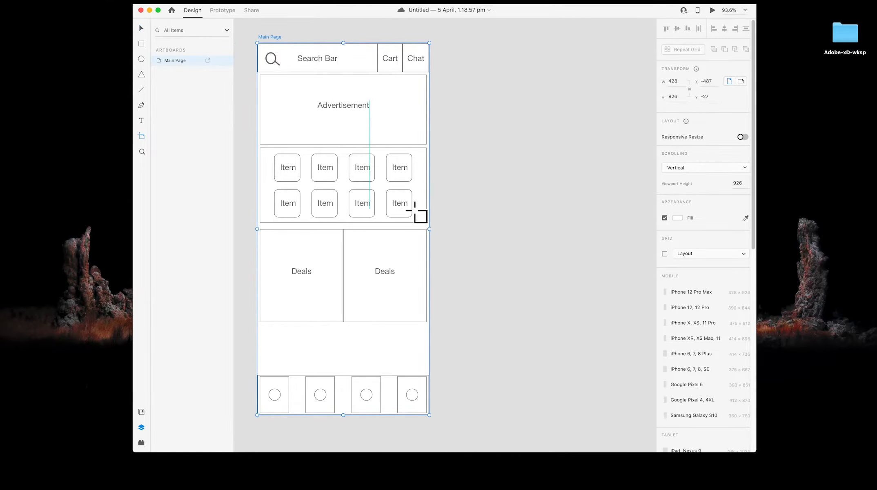
scroll(755, 208, down, 5)
drag(756, 244, 750, 292)
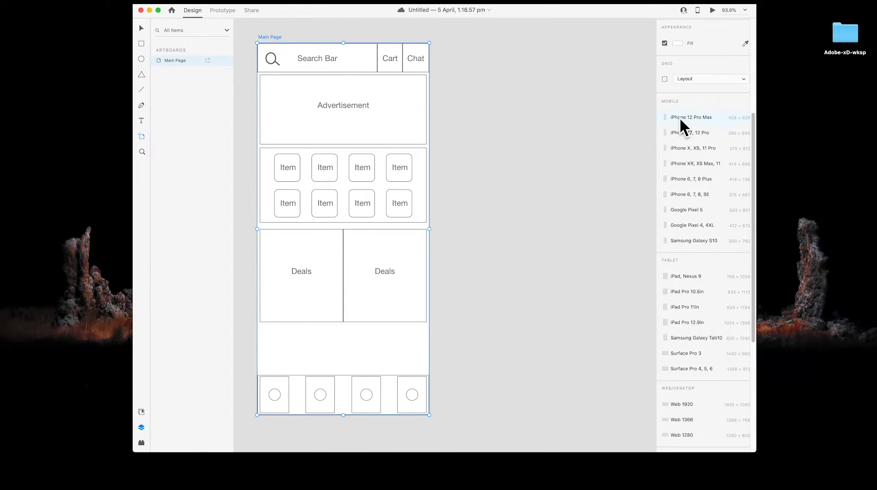
double_click(692, 119)
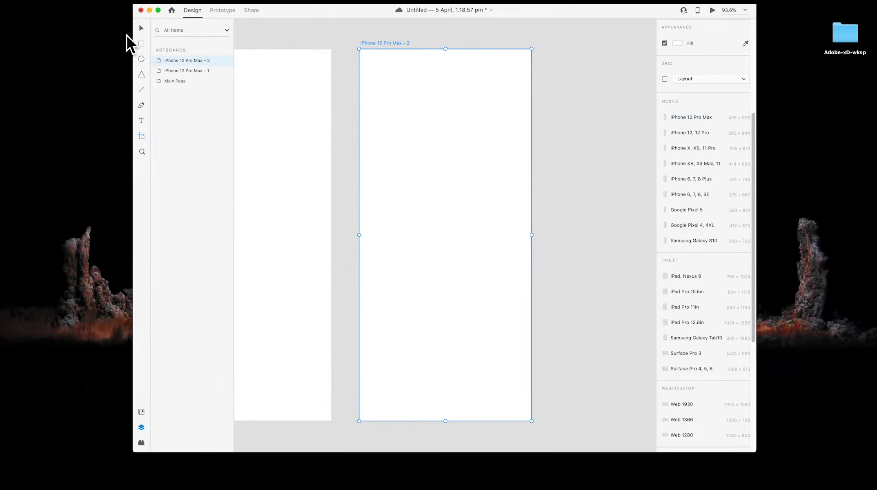
click(142, 27)
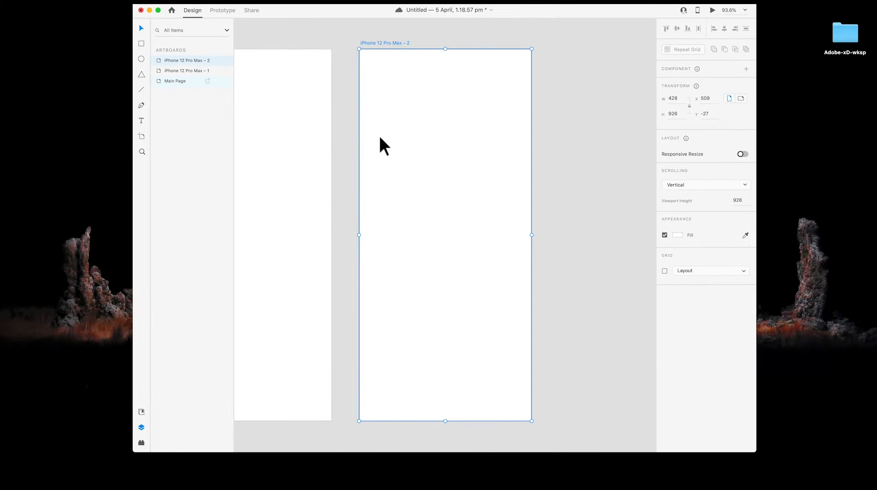
key(super+0)
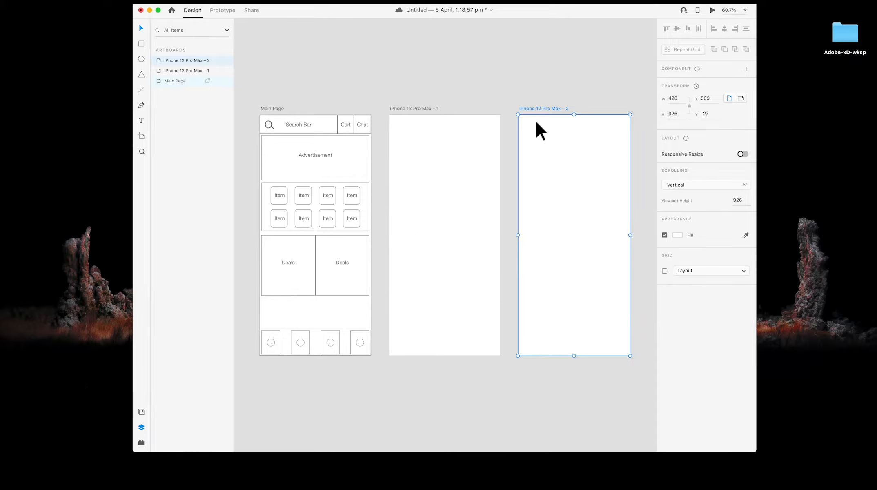
Rename the blank artboard next to Main Page to Listing Page.
click(414, 109)
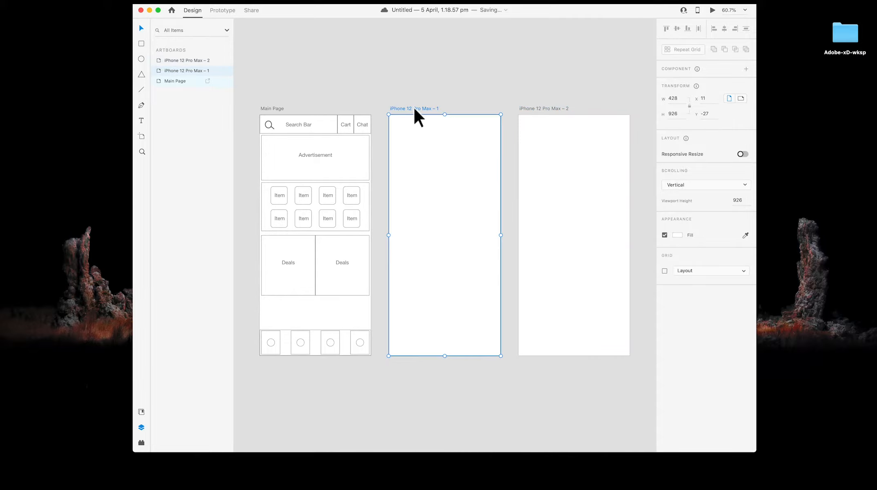
double_click(176, 71)
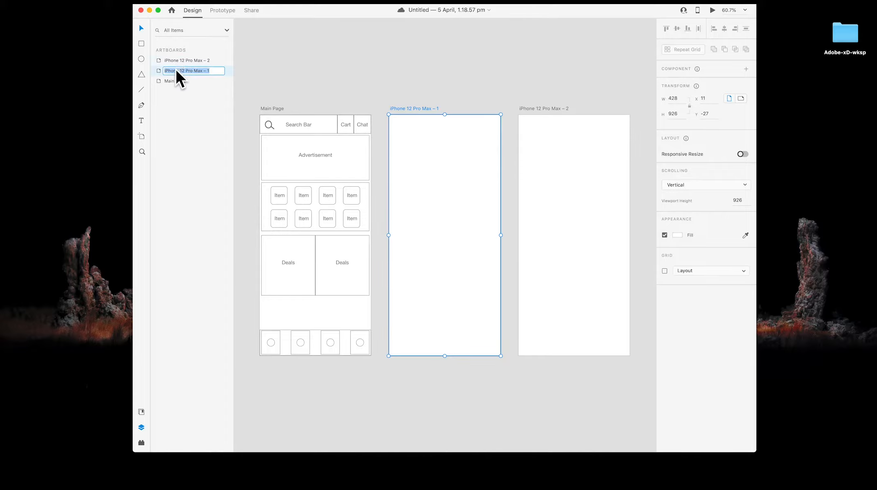
text(Listing P)
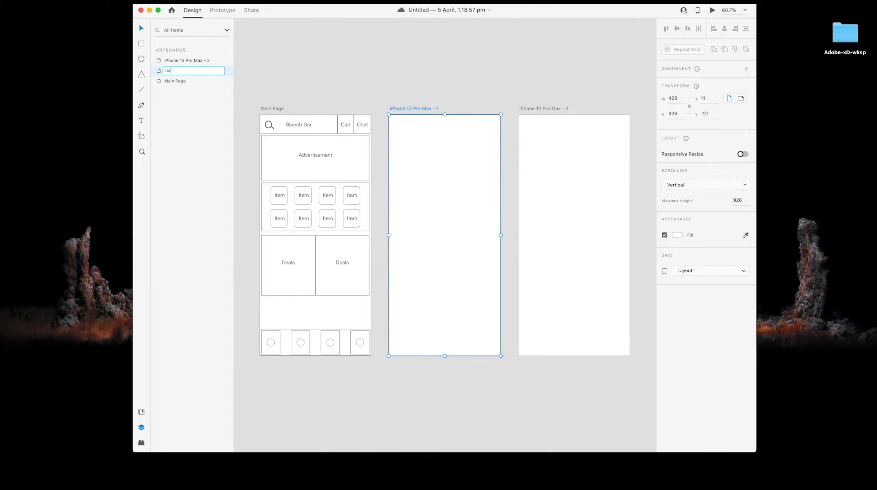
text(age)
key(Return)
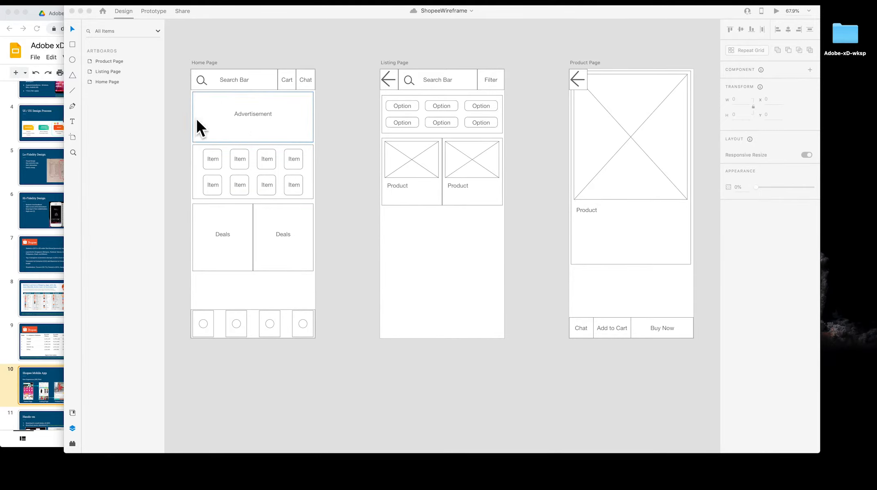
Compare the Home, Listing and Product Page wireframes in ShopeeWireframe with the Shopee UX flow slide in Google Slides.
click(3, 283)
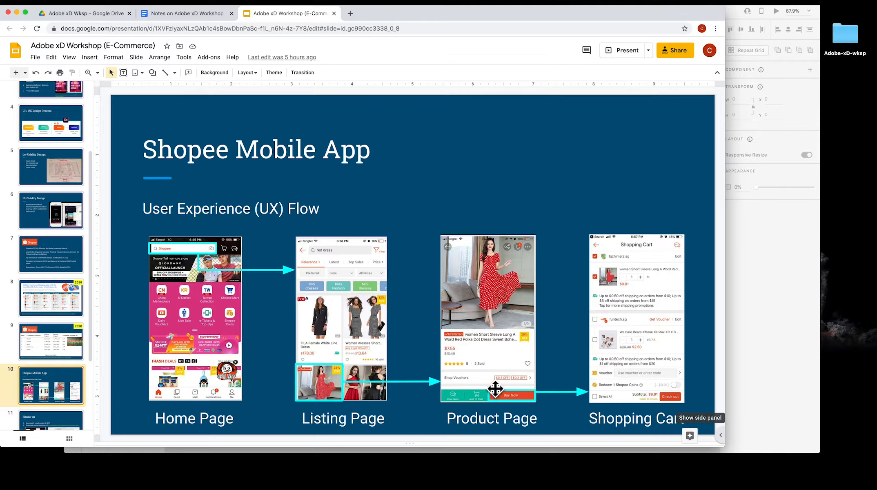
click(754, 289)
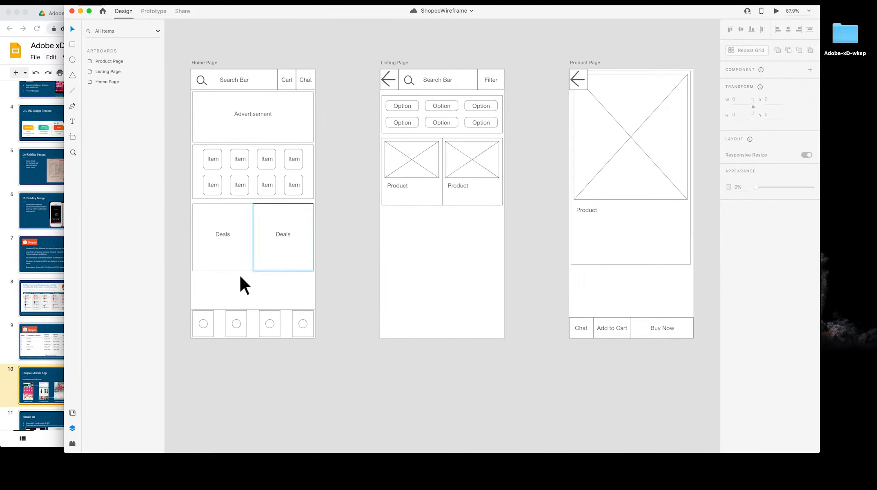
click(8, 394)
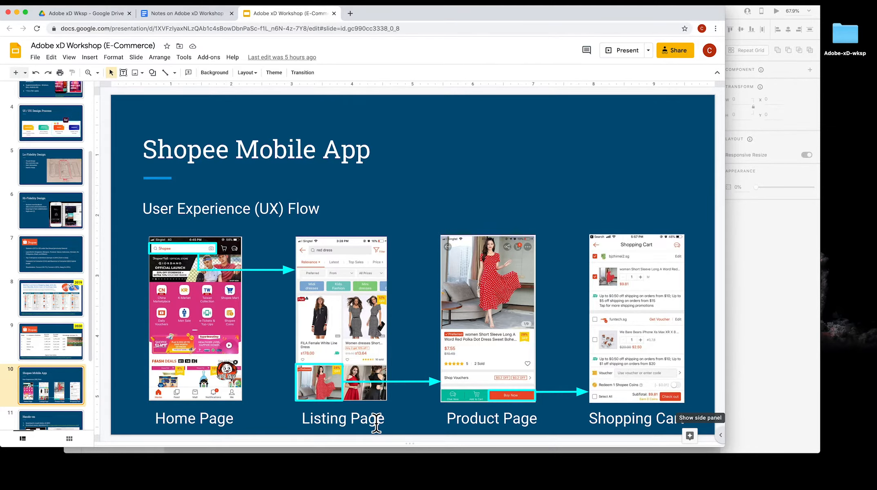
click(778, 285)
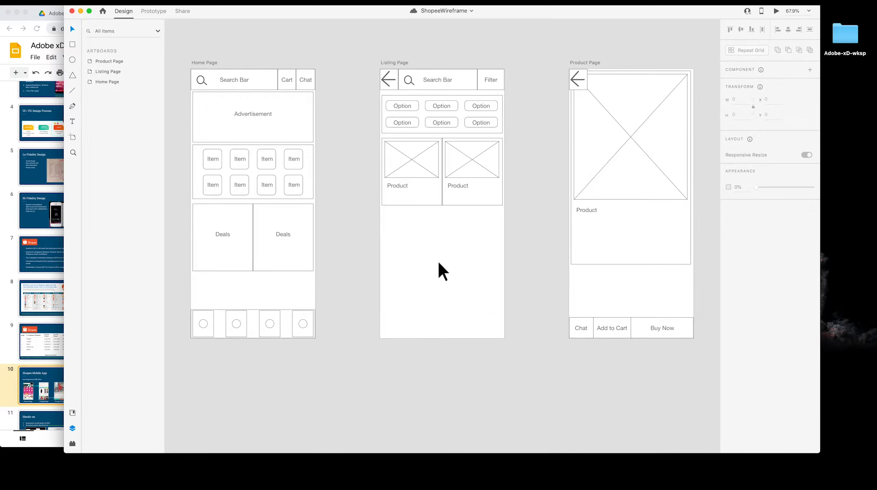
Turn the two Product groups on the Listing Page into a Repeat Grid and extend it downward to a height of 1002.
click(396, 64)
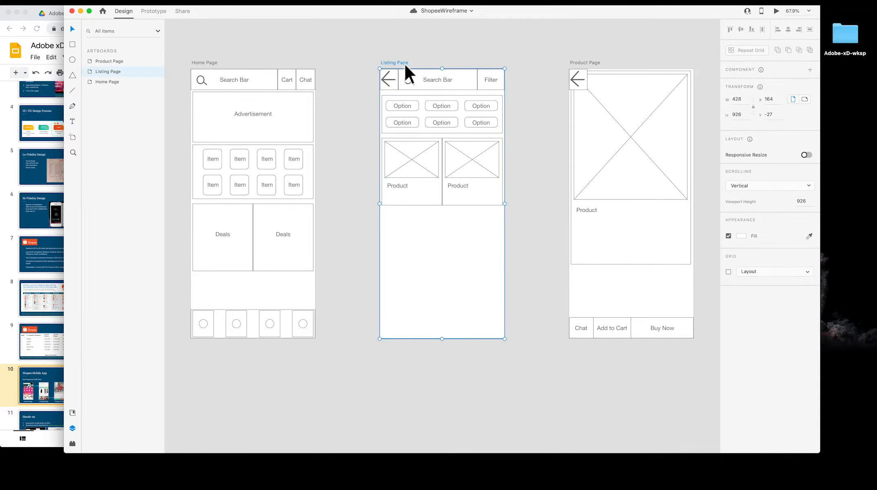
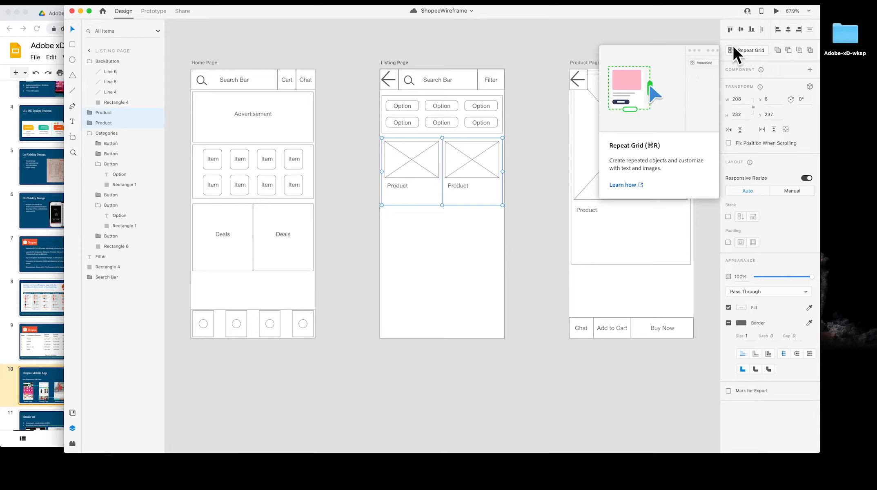
click(746, 49)
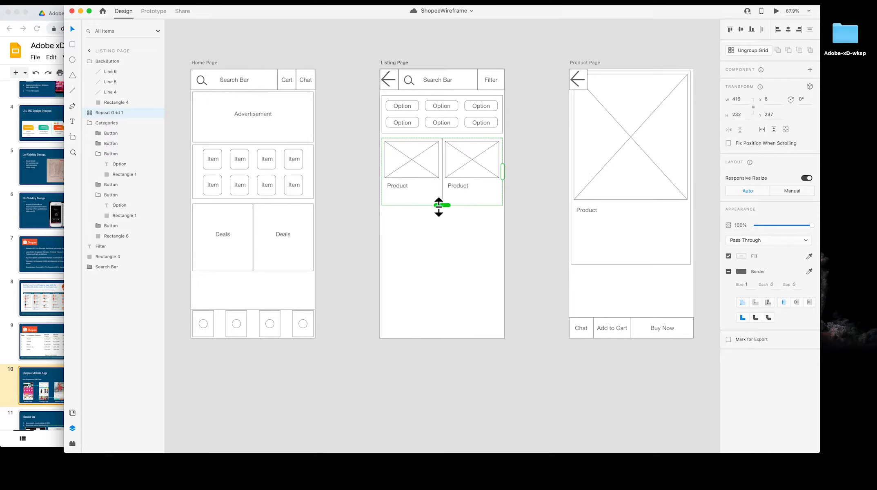
drag(441, 205, 431, 429)
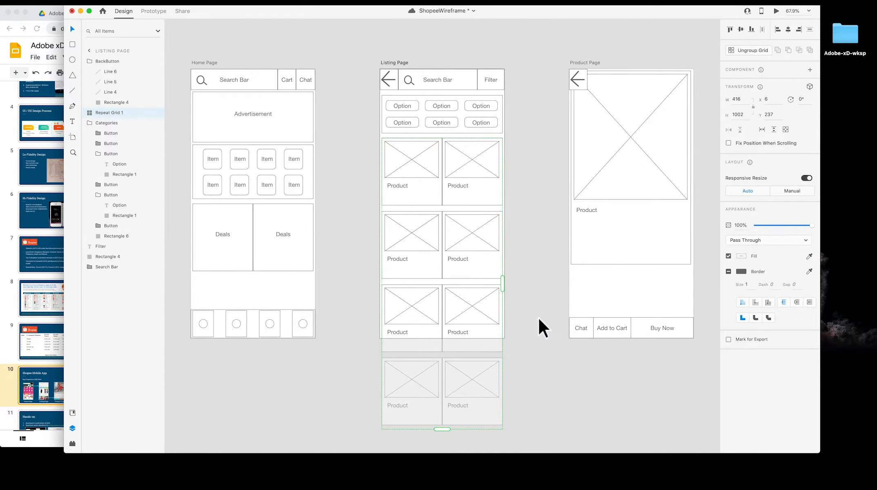
Preview the Listing Page with its repeated product rows and close the preview.
scroll(539, 322, down, 2)
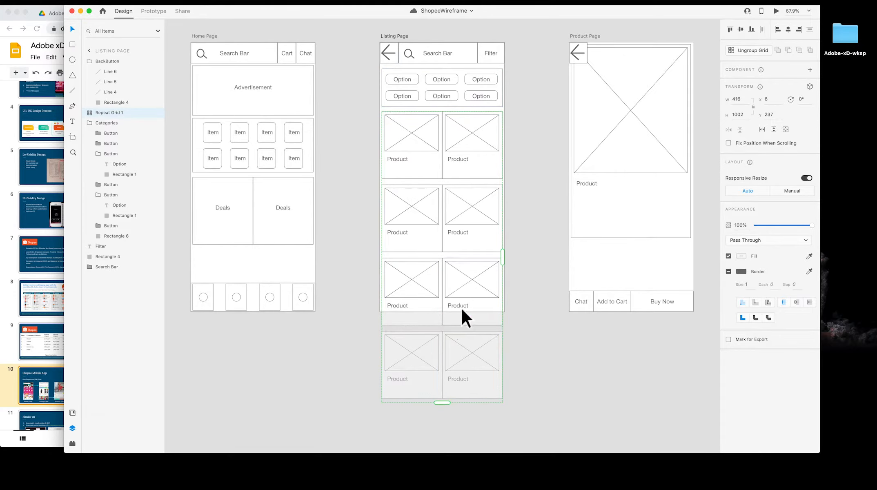
click(776, 11)
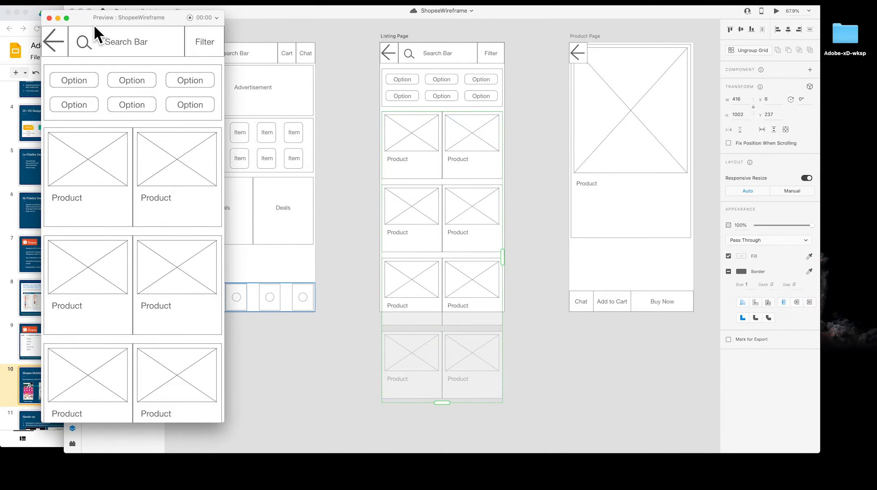
click(49, 18)
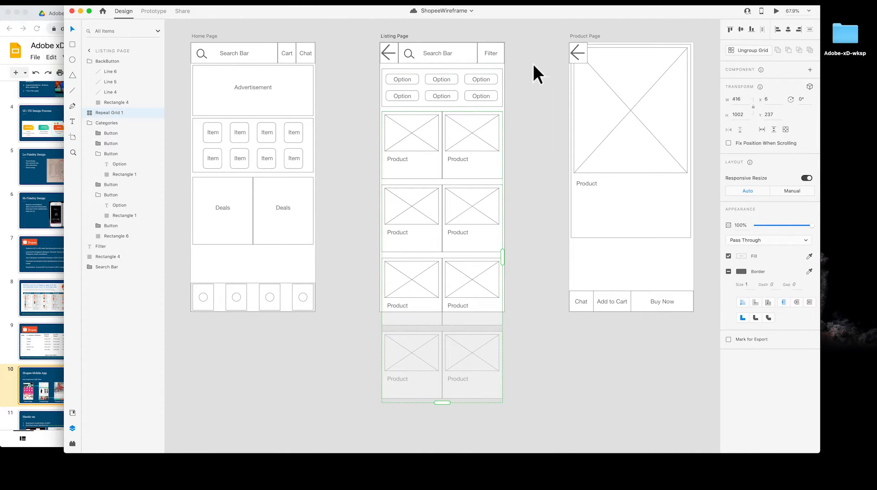
Extend the Listing Page artboard downward to a height of 1245 so it holds all four product rows.
click(403, 36)
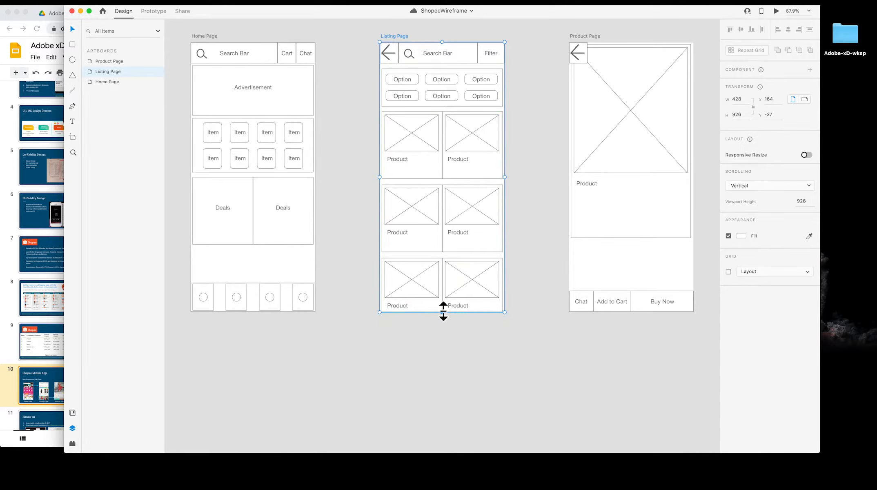
drag(442, 311, 436, 405)
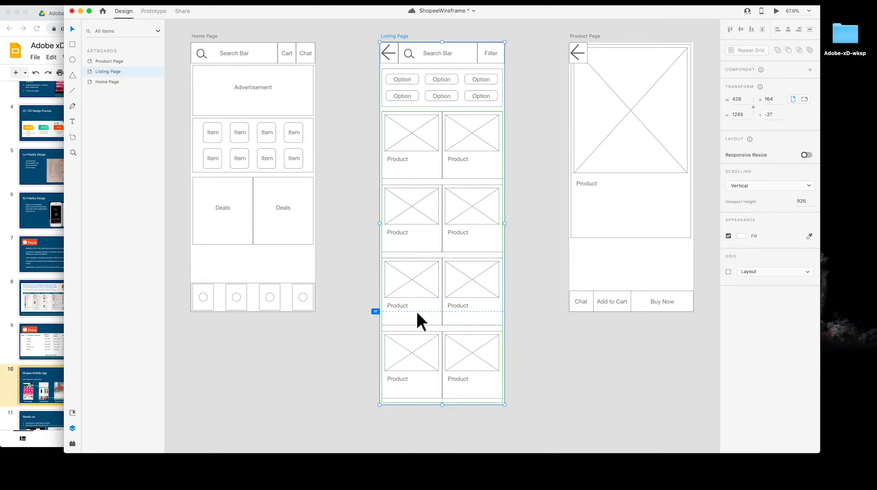
Save the ShopeeWireframe document, preview the extended Listing Page and close the preview.
key(super+s)
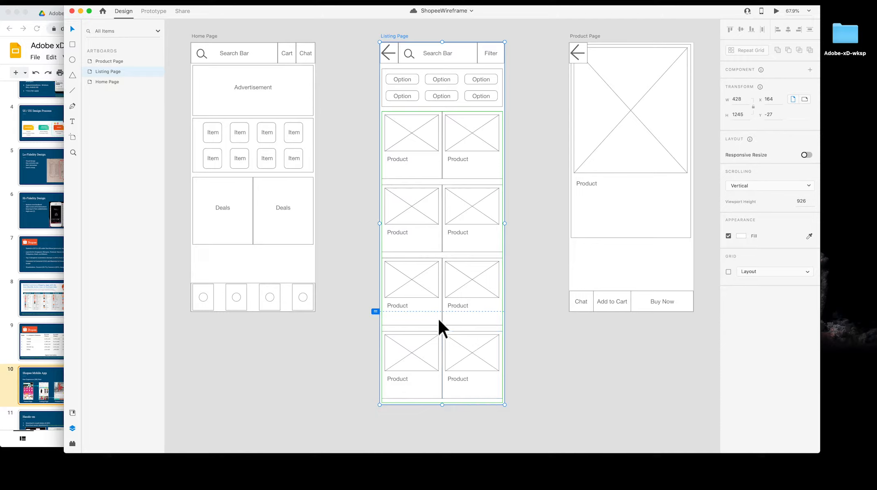
click(774, 9)
drag(131, 352, 131, 393)
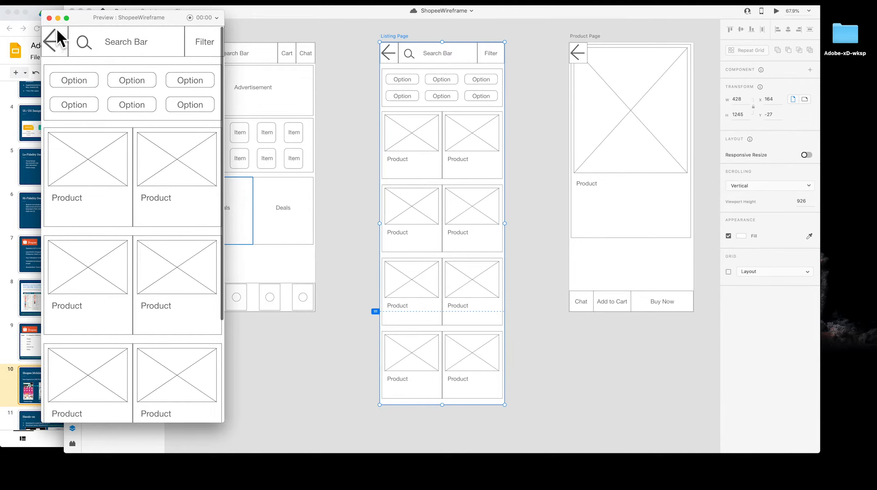
click(49, 18)
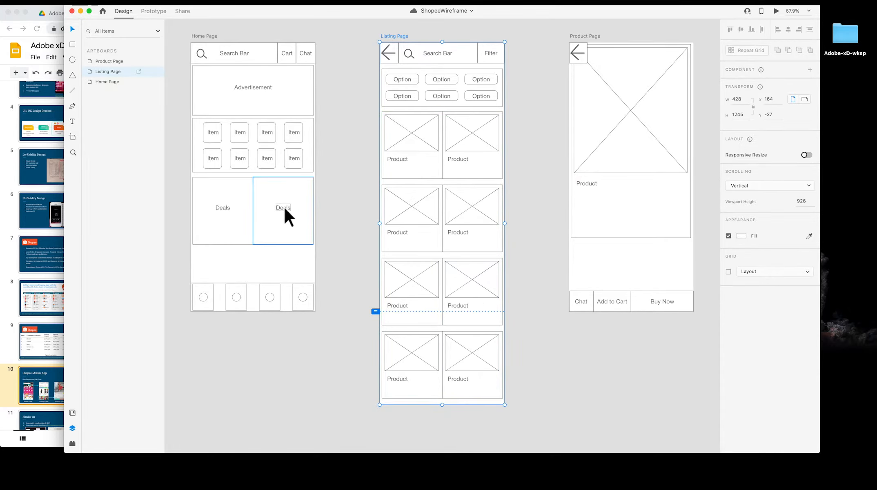
Preview the Listing Page again to examine how its header and product rows scroll, and close the preview.
click(776, 11)
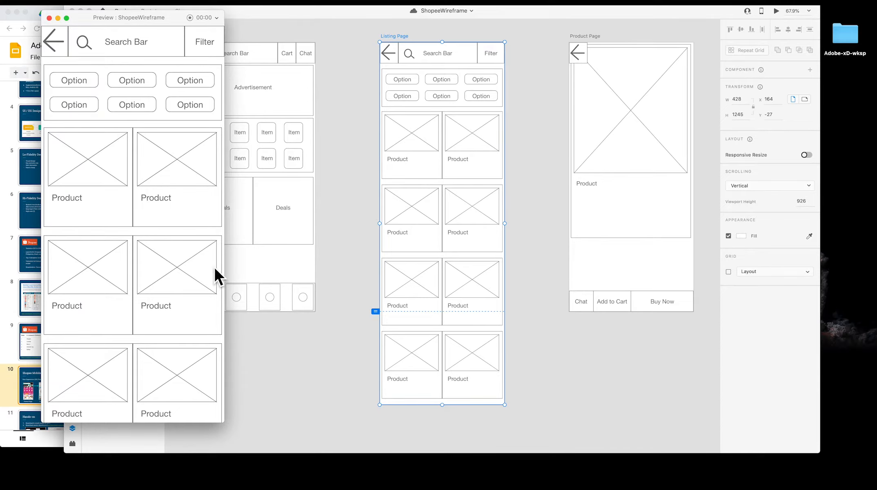
drag(162, 334, 124, 336)
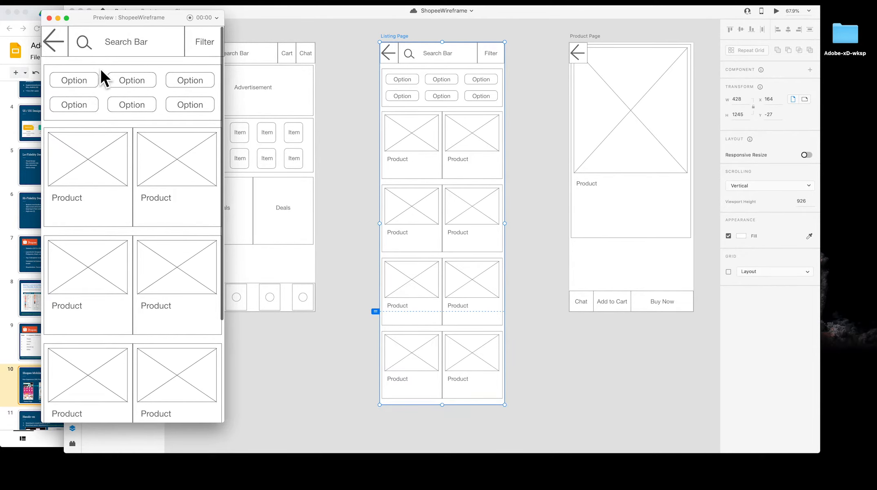
drag(139, 222, 114, 273)
drag(141, 220, 138, 244)
drag(126, 294, 136, 340)
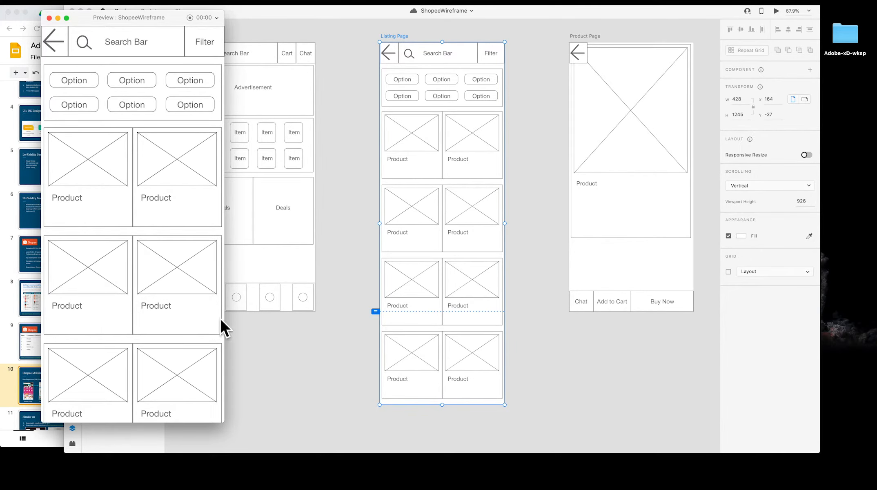
click(48, 17)
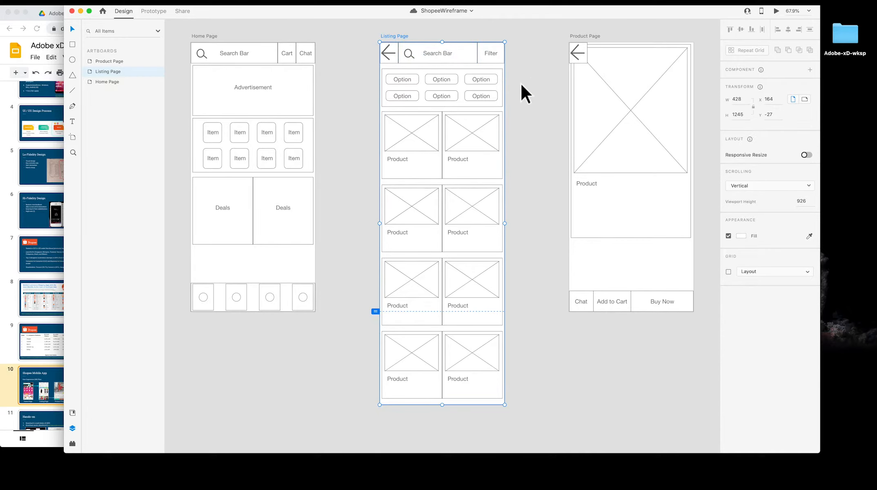
Fix the position of the Listing Page's BackButton, Search Bar, Filter text and Rectangle 4 when scrolling.
double_click(87, 70)
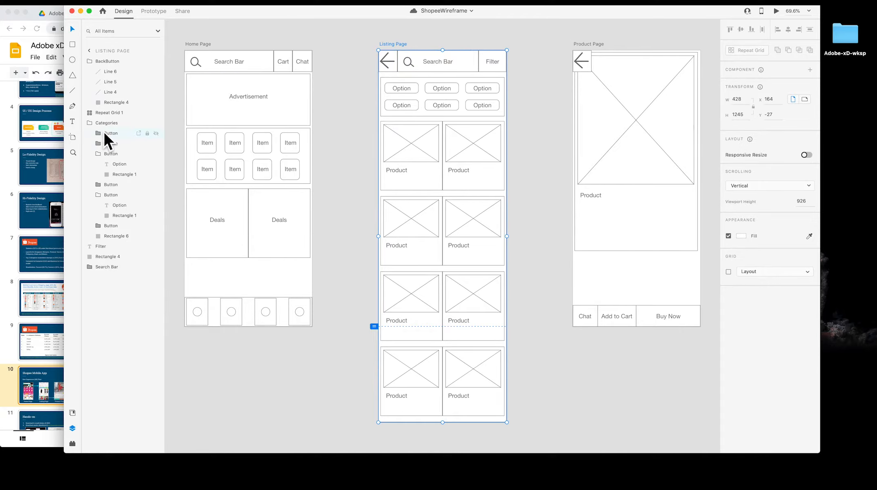
click(88, 61)
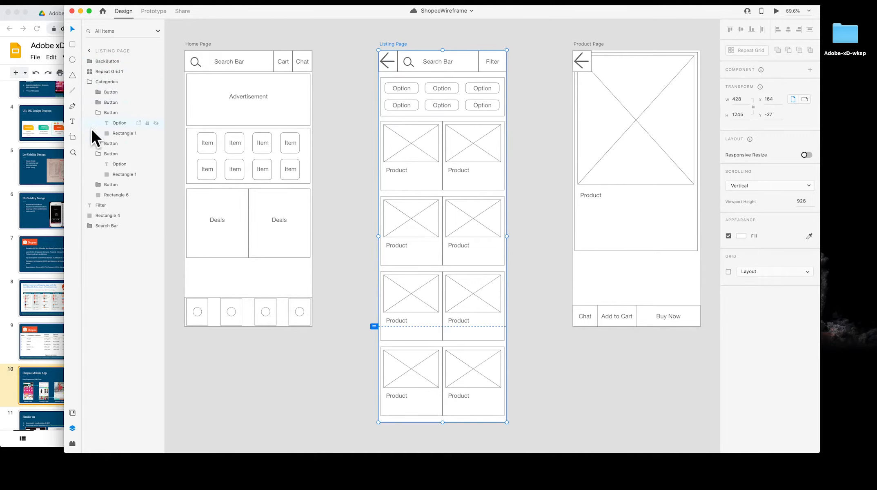
click(89, 225)
click(90, 225)
click(105, 225)
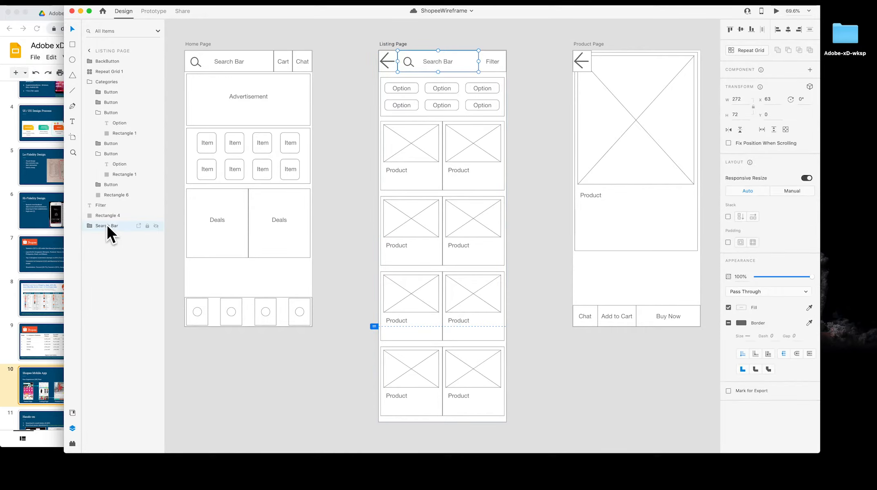
shift+click(110, 60)
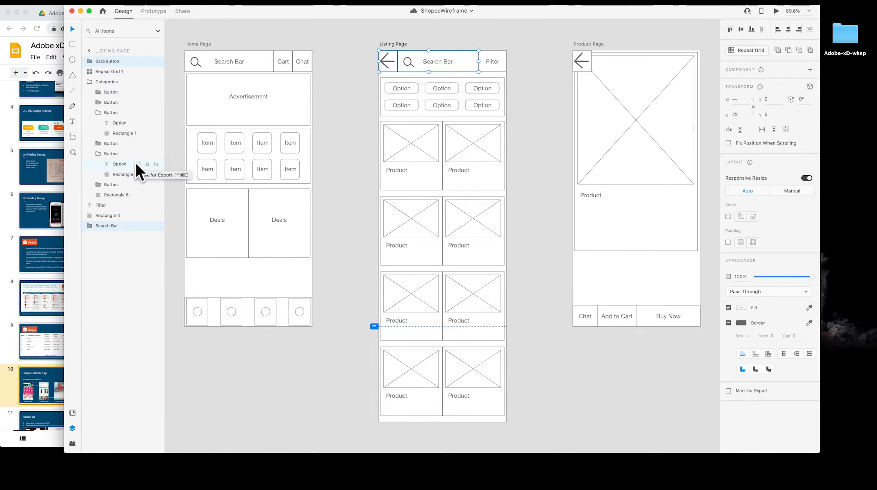
shift+click(102, 205)
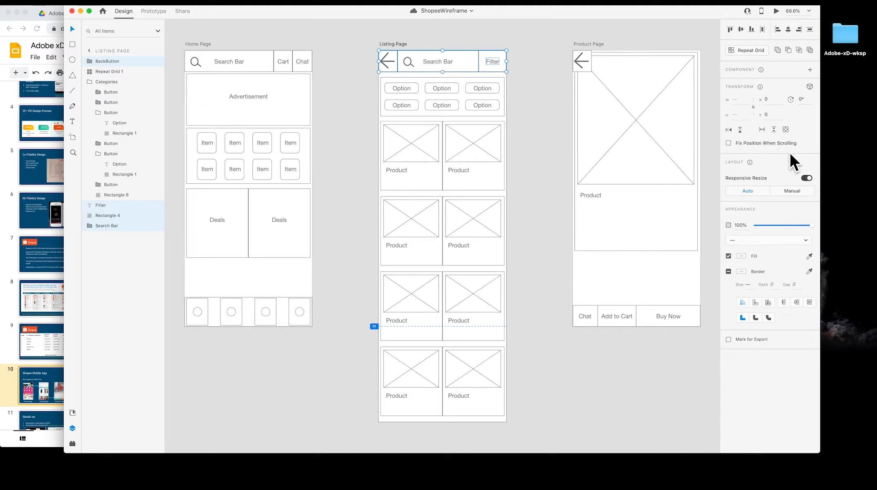
click(728, 143)
Preview the Listing Page beside its artboard and examine how the fixed header overlaps the options while scrolling.
click(776, 11)
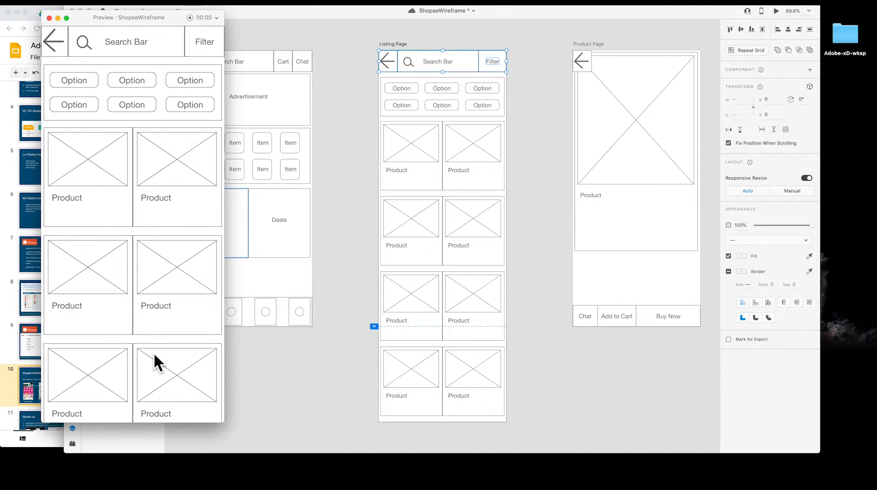
scroll(151, 326, down, 3)
mouse_move(148, 331)
mouse_down()
mouse_move(139, 263)
mouse_move(133, 345)
mouse_move(139, 278)
mouse_move(133, 328)
mouse_up()
drag(80, 23, 214, 32)
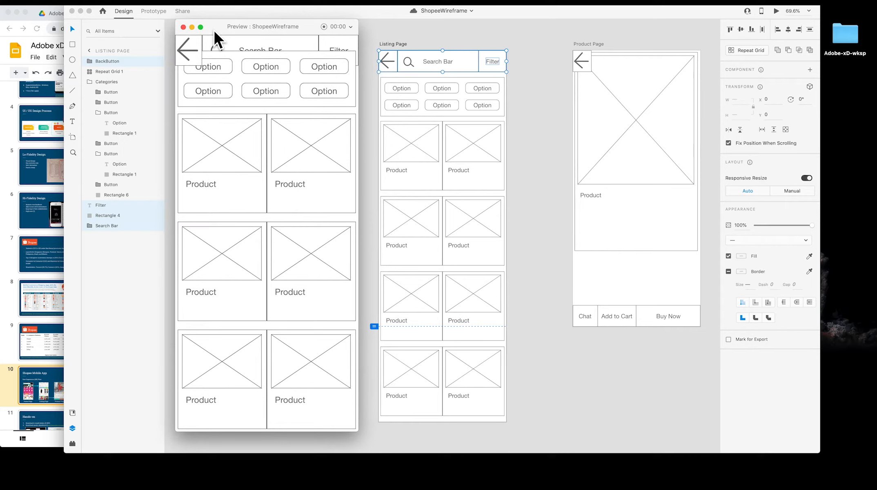
scroll(259, 169, down, 1)
scroll(259, 177, up, 1)
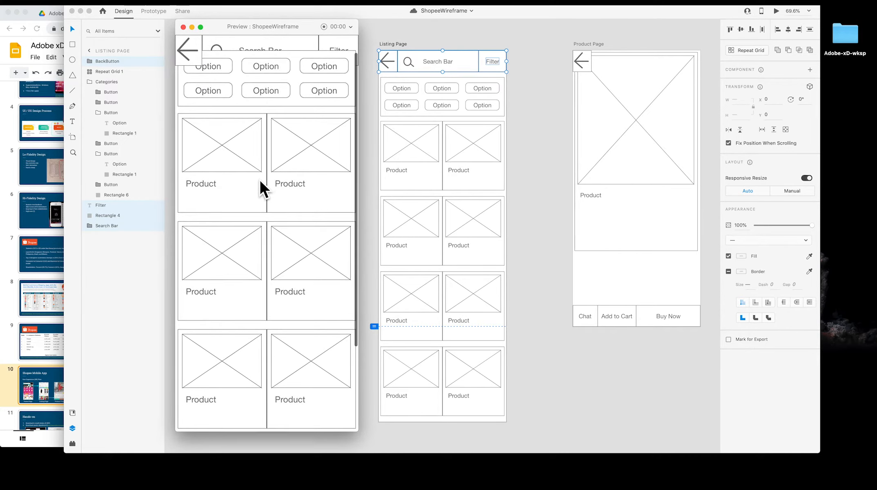
scroll(259, 181, down, 1)
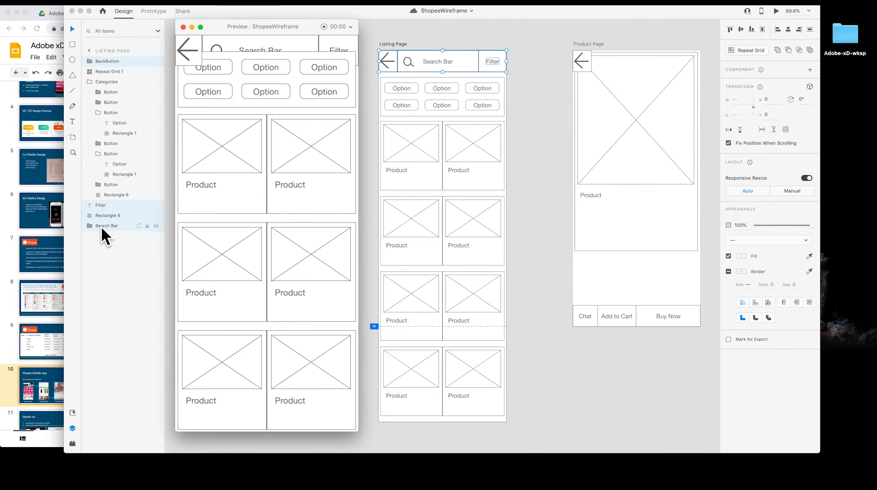
scroll(306, 202, up, 2)
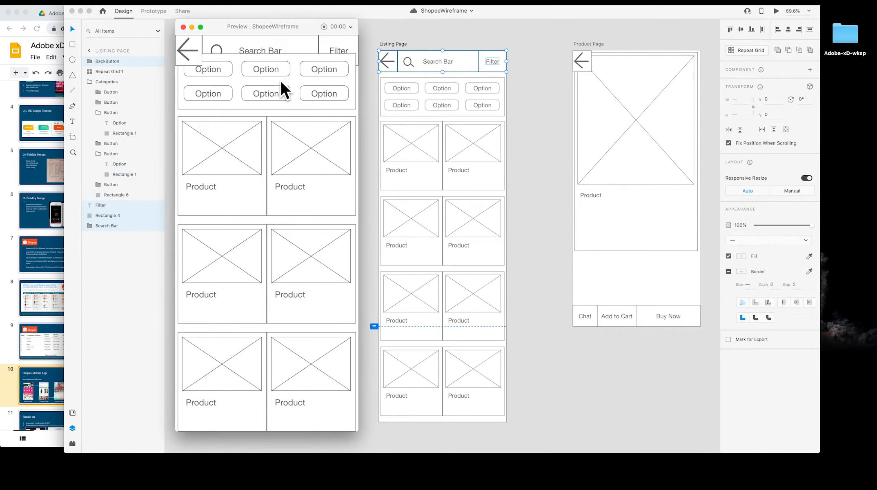
scroll(269, 172, down, 1)
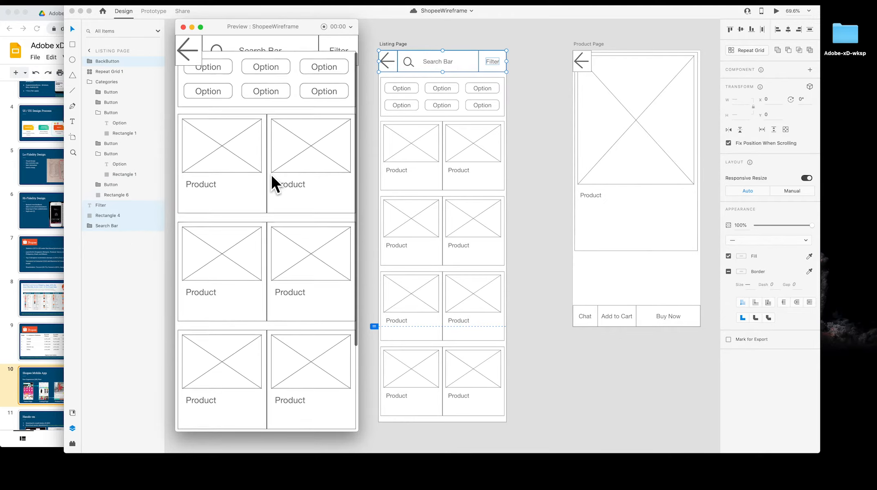
scroll(271, 172, down, 1)
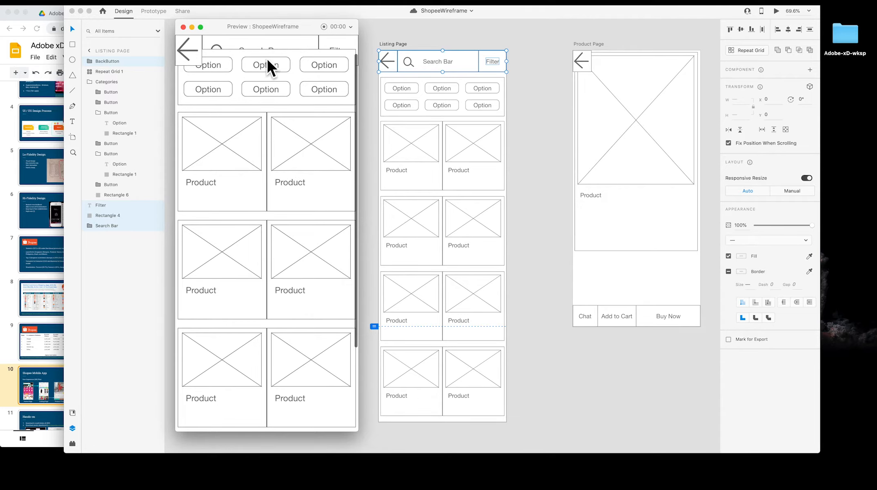
drag(292, 168, 291, 170)
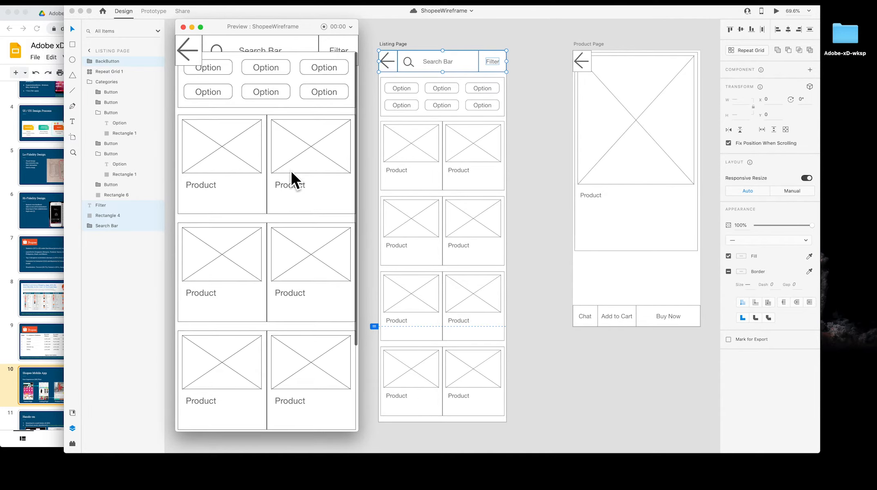
Move the Filter, Rectangle 4 and Search Bar layers directly below BackButton, above Repeat Grid 1 and Categories.
click(110, 241)
click(114, 247)
click(105, 205)
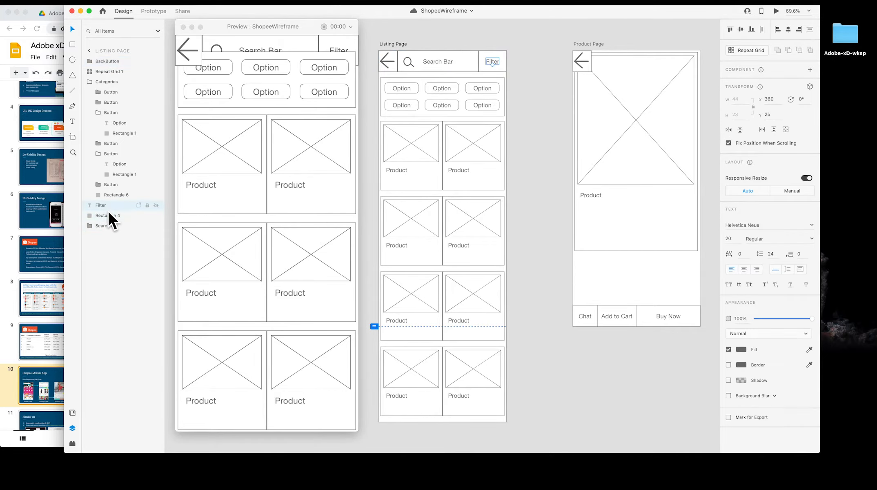
shift+click(110, 215)
shift+click(108, 225)
drag(105, 206, 107, 63)
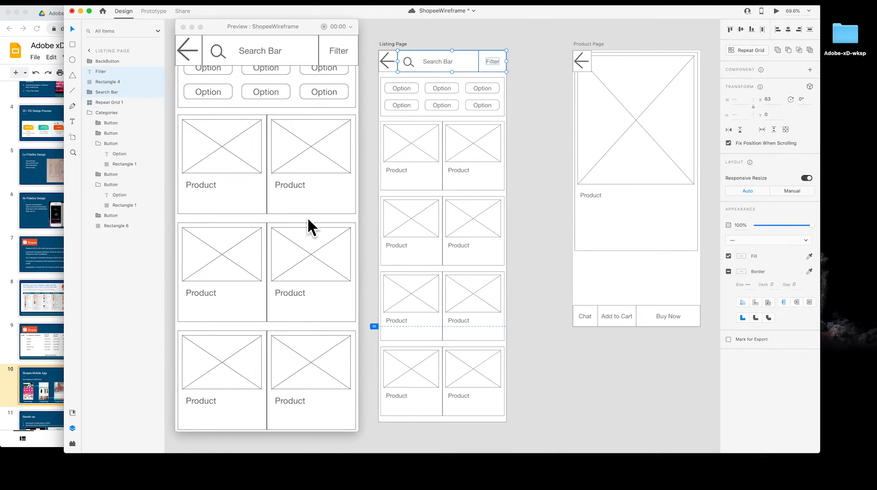
Test scrolling the Listing Page in the preview to check the reordered fixed header, and close the preview.
click(284, 172)
scroll(282, 241, down, 2)
scroll(280, 240, down, 3)
scroll(283, 176, up, 3)
scroll(289, 310, down, 2)
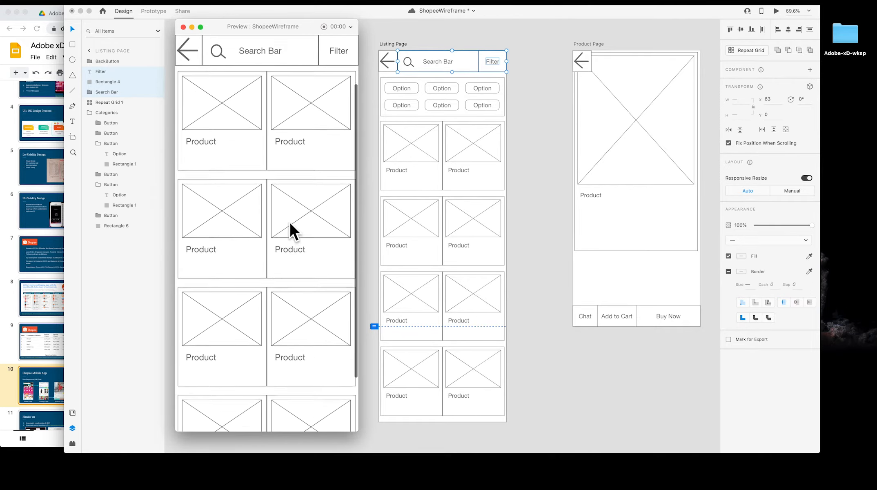
scroll(289, 223, down, 3)
scroll(290, 145, up, 4)
scroll(284, 313, down, 2)
scroll(285, 191, down, 2)
scroll(290, 184, up, 4)
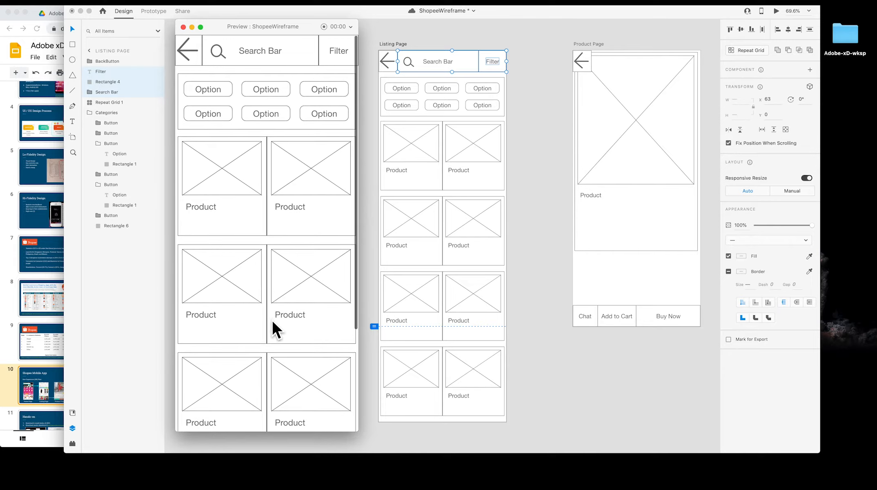
scroll(282, 228, down, 3)
scroll(288, 160, up, 3)
scroll(292, 286, down, 3)
scroll(290, 185, up, 3)
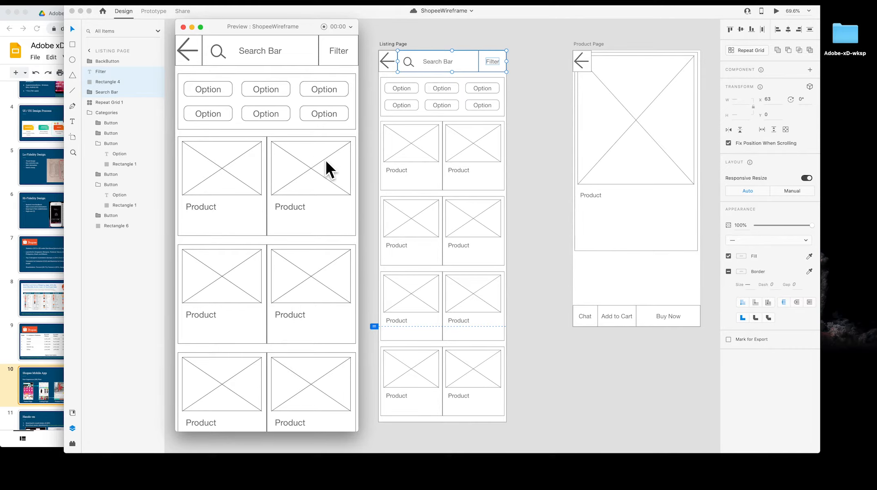
click(522, 107)
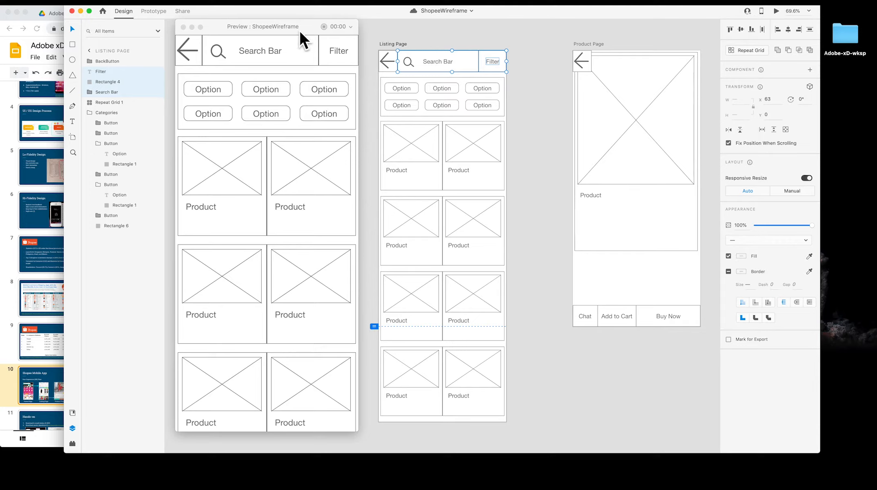
click(184, 27)
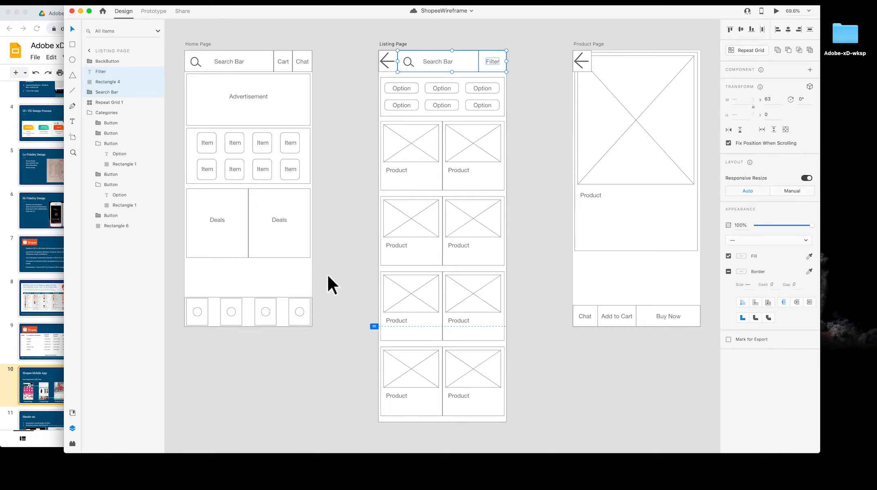
Check the Shopee Mobile App UX flow slide in Google Slides and return to the wireframe in Adobe XD.
click(9, 383)
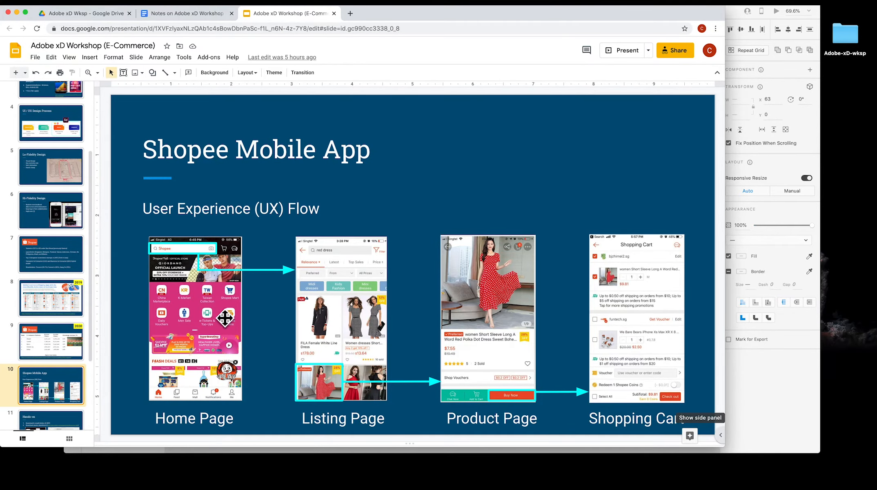
click(752, 387)
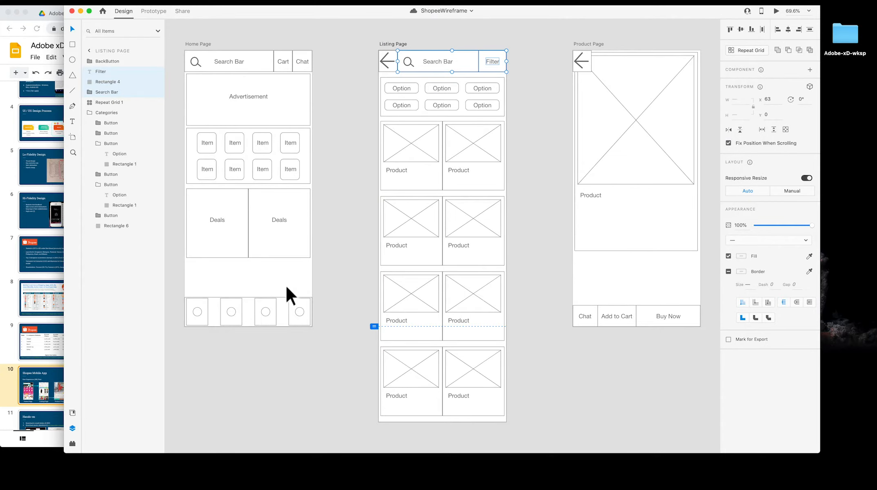
click(325, 311)
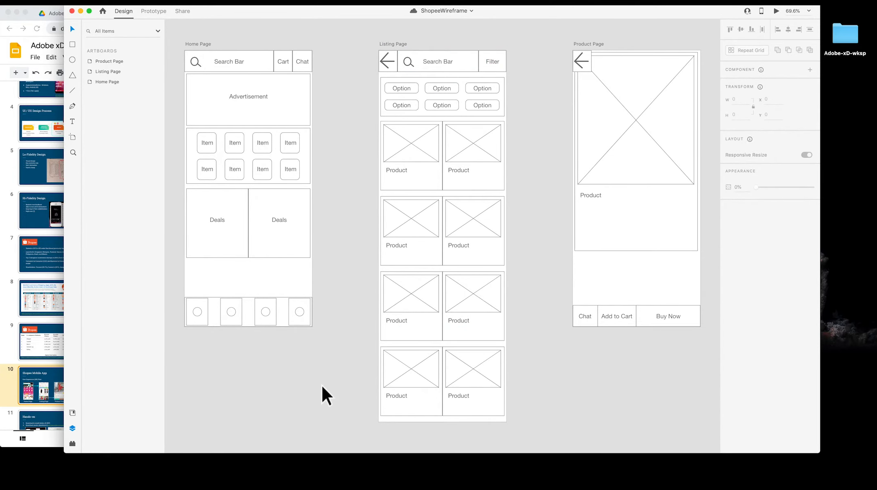
click(239, 248)
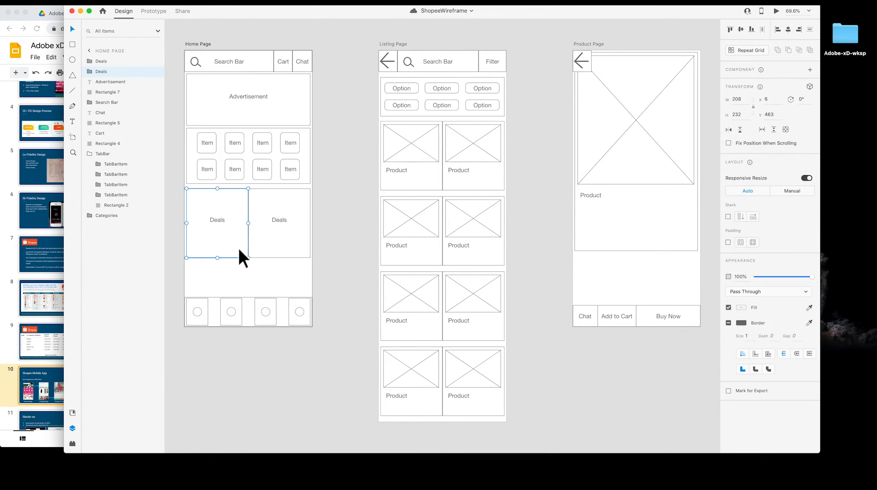
shift+click(286, 251)
mouse_move(363, 470)
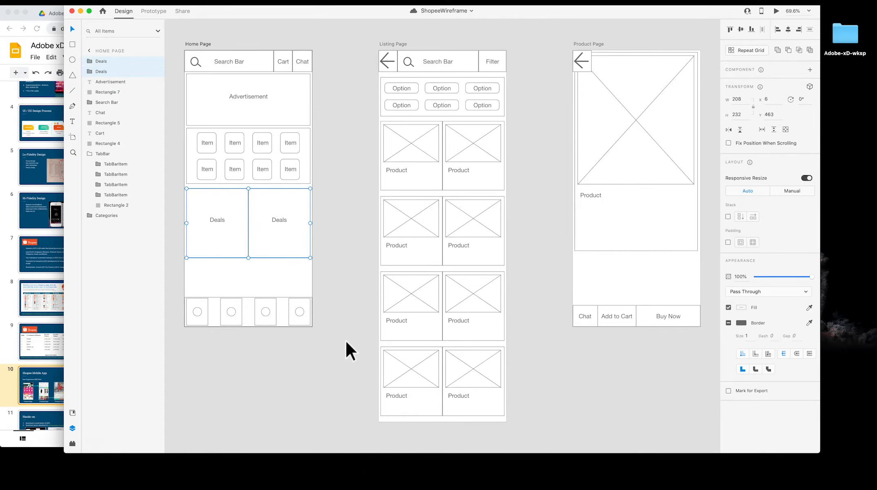
click(344, 300)
click(250, 288)
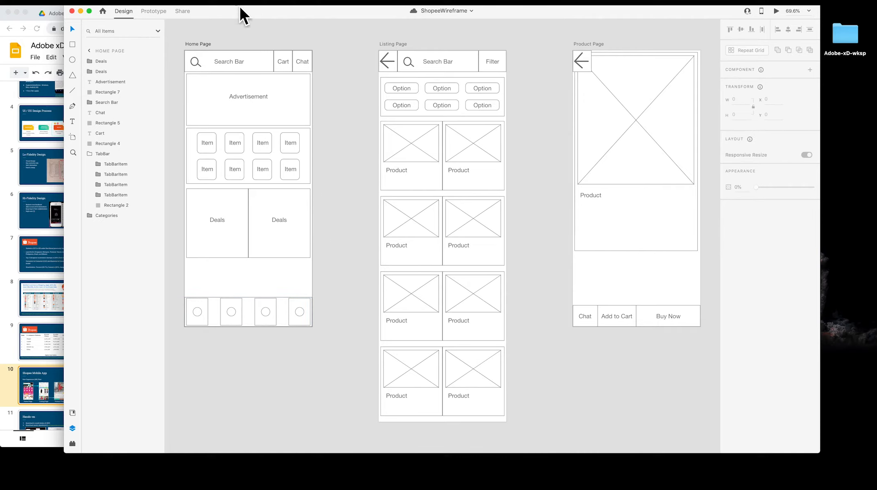
Extend the Home Page artboard downward to a height of about 1598, keeping its viewport height at 926.
click(207, 45)
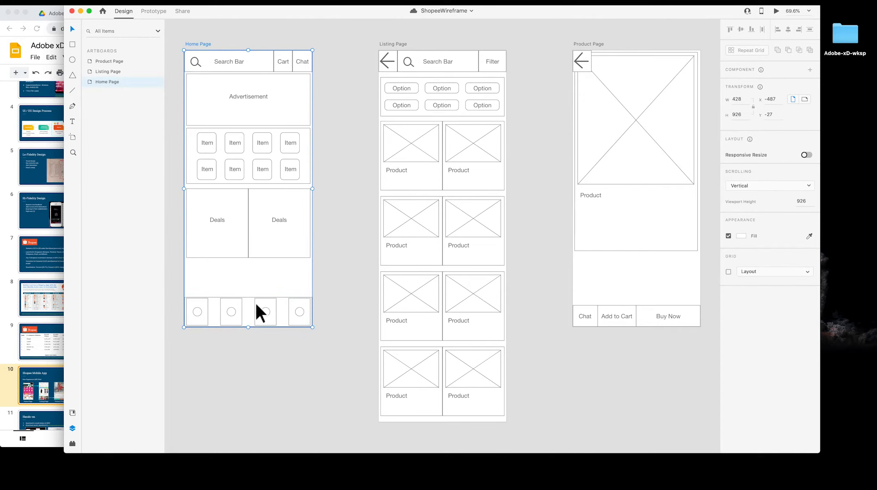
scroll(329, 306, down, 5)
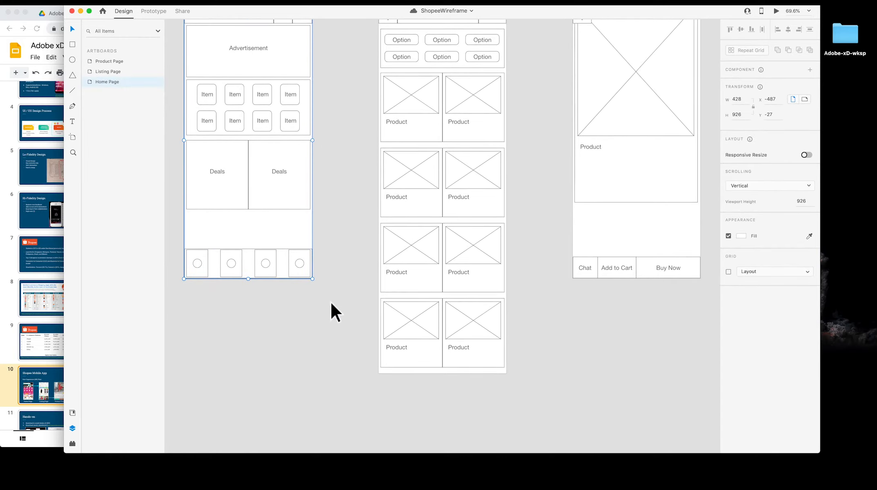
drag(247, 153, 244, 355)
scroll(346, 126, up, 5)
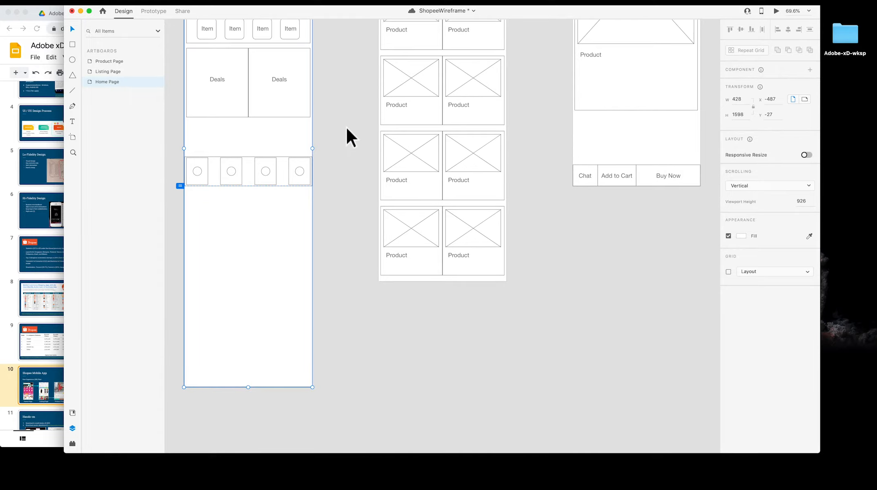
scroll(347, 123, down, 1)
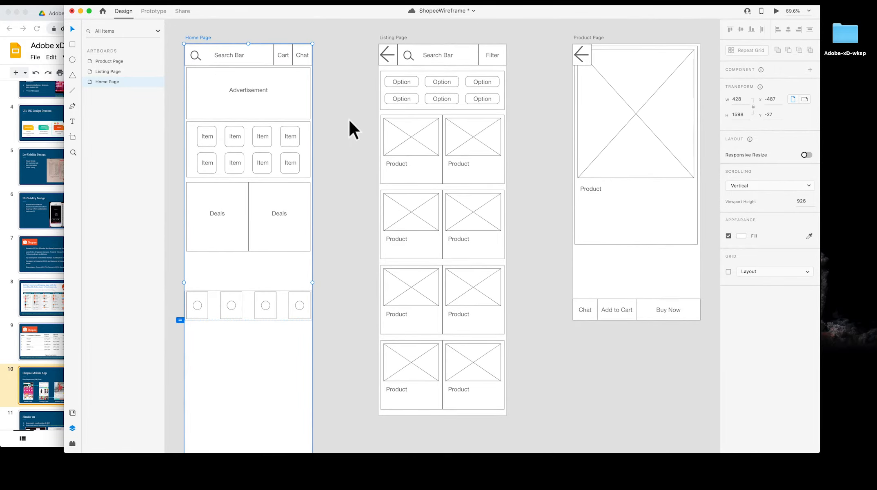
Turn the two Deals boxes on the Home Page into a repeat grid and extend it downward to three rows.
click(237, 235)
shift+click(276, 234)
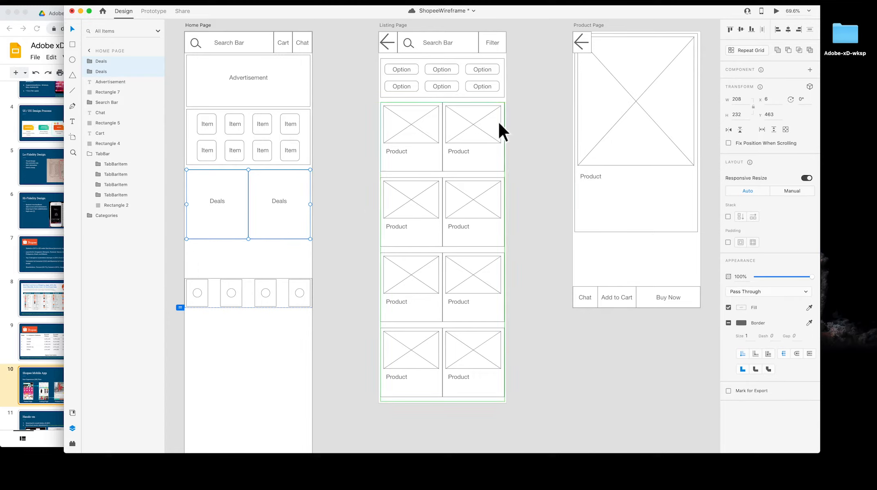
click(746, 48)
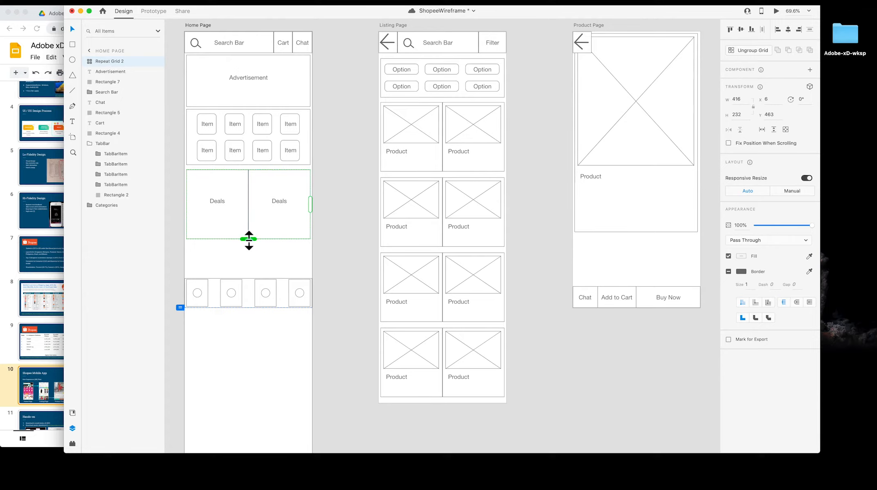
drag(248, 239, 237, 396)
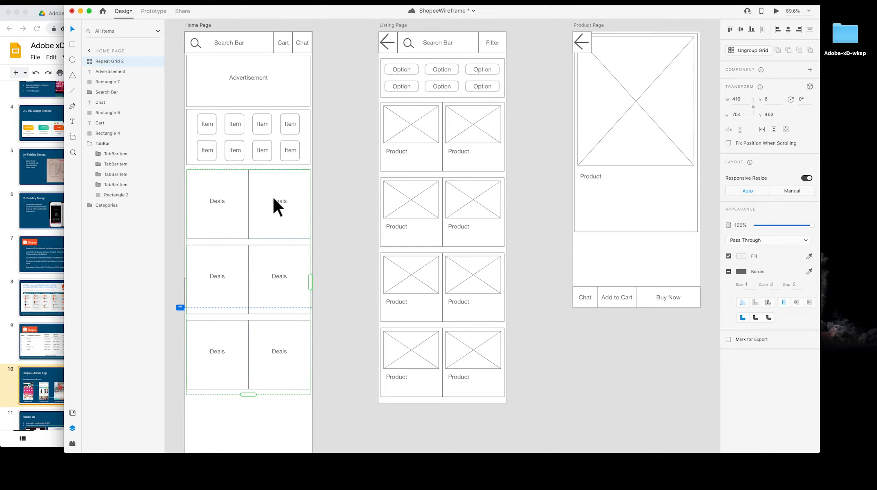
Shorten the Home Page artboard to a height of about 1214 so it ends just below the third Deals row.
scroll(337, 301, down, 5)
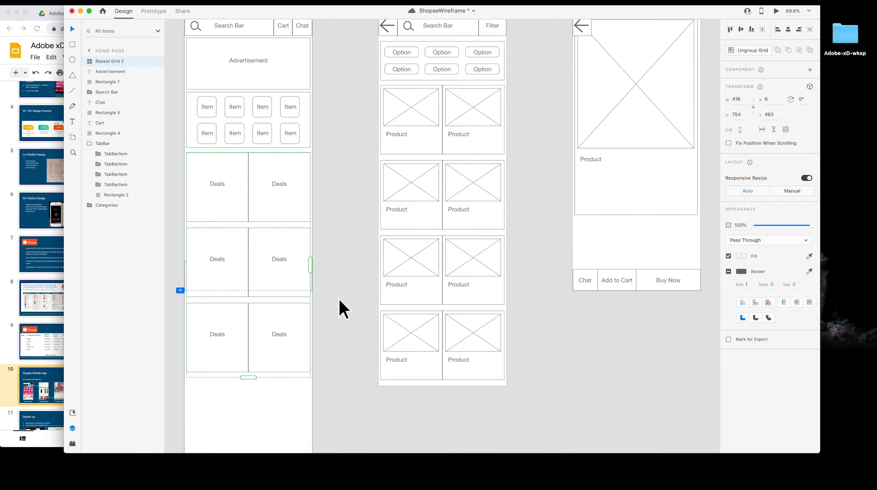
click(247, 401)
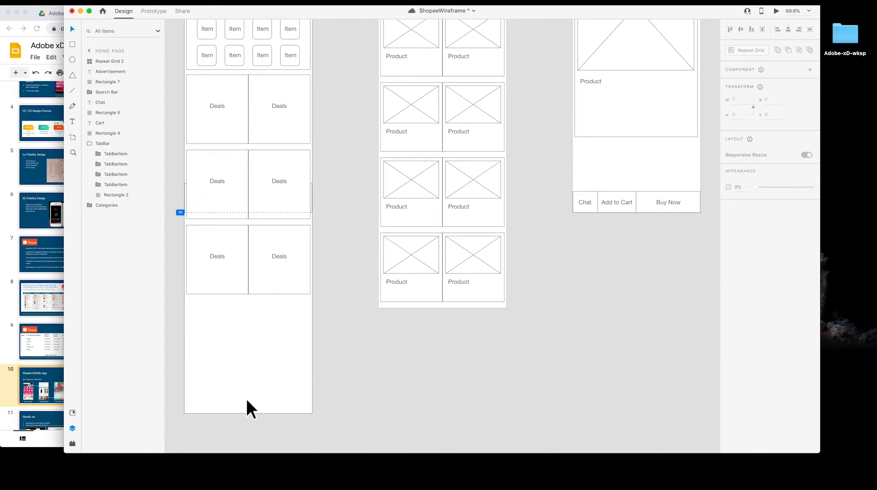
click(316, 337)
click(246, 352)
scroll(341, 135, down, 3)
scroll(335, 135, up, 10)
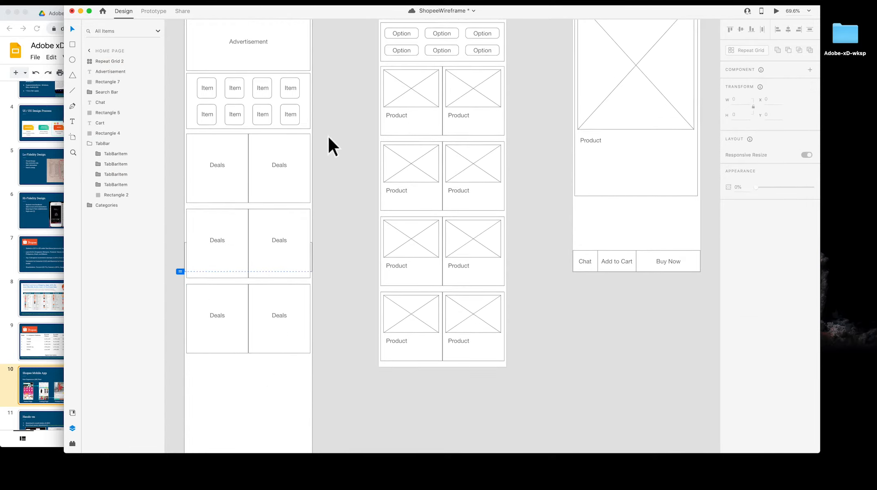
click(196, 65)
scroll(335, 294, down, 7)
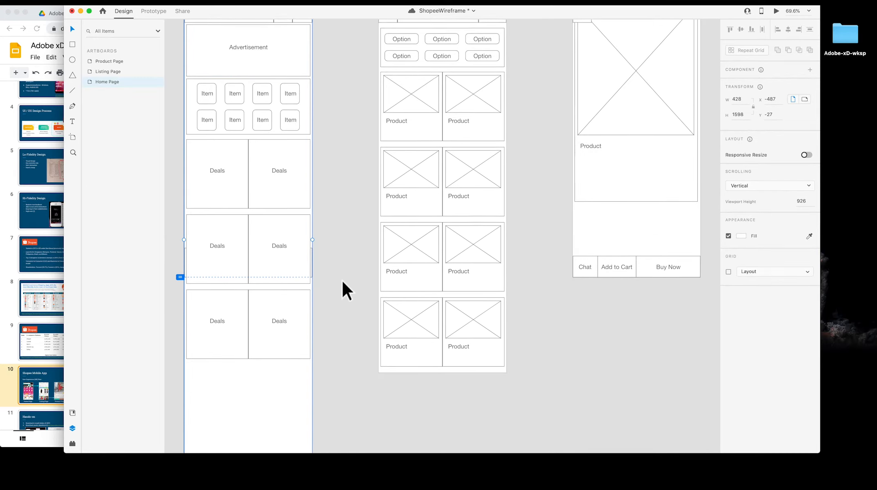
drag(248, 408, 246, 291)
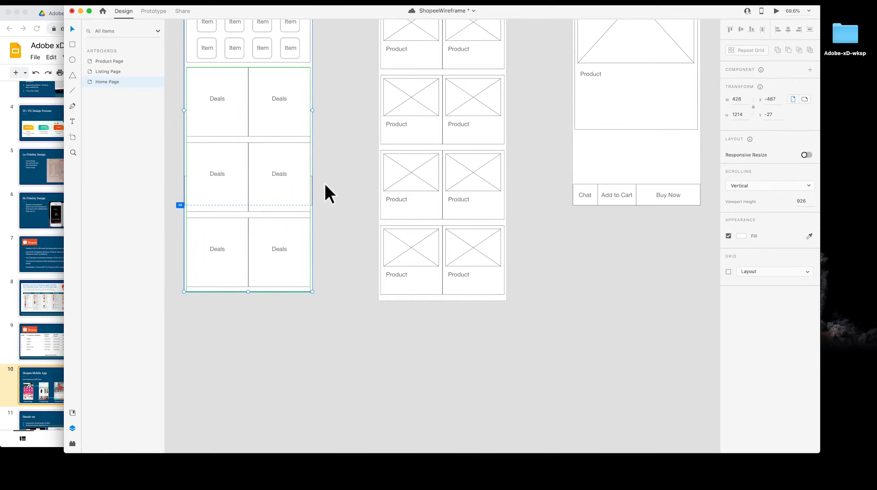
scroll(336, 165, down, 2)
scroll(336, 165, up, 8)
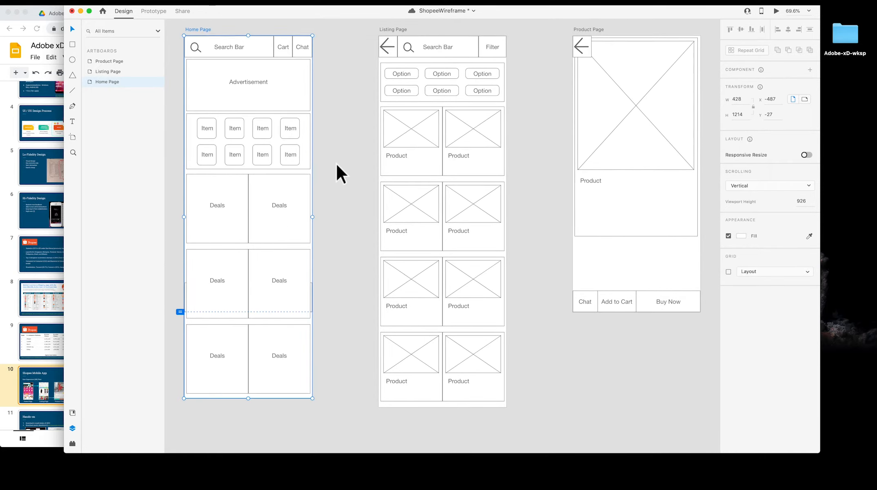
scroll(336, 163, down, 1)
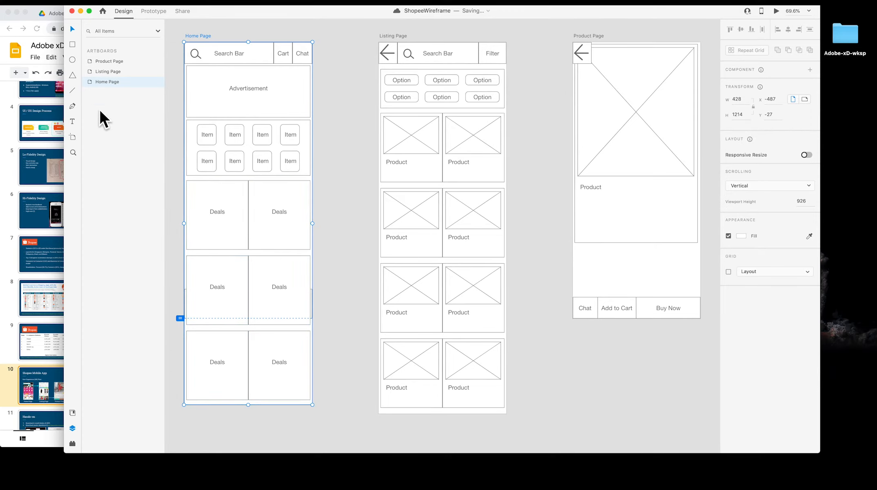
Open the Home Page layers, collapse the TabBar group and move it above Repeat Grid 2.
double_click(90, 82)
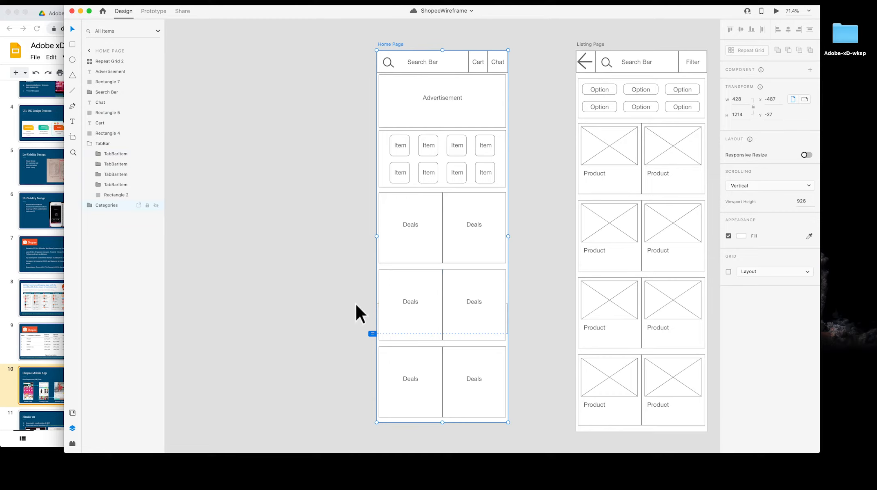
click(98, 144)
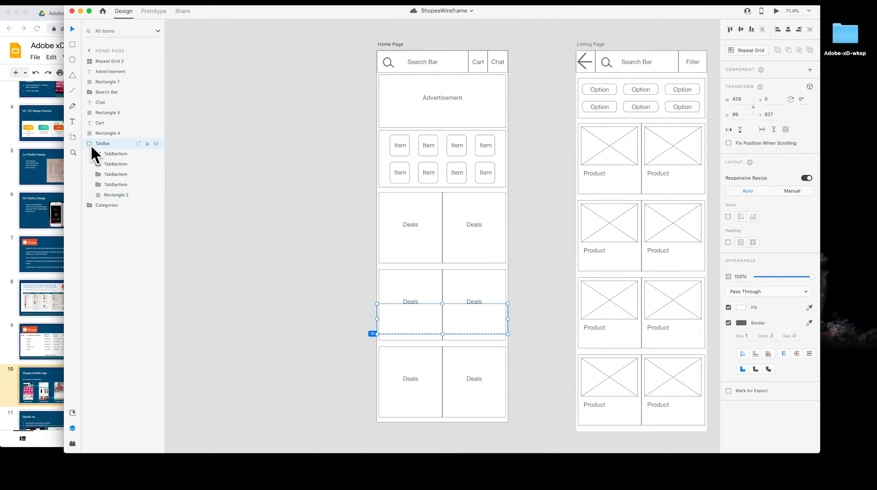
click(89, 143)
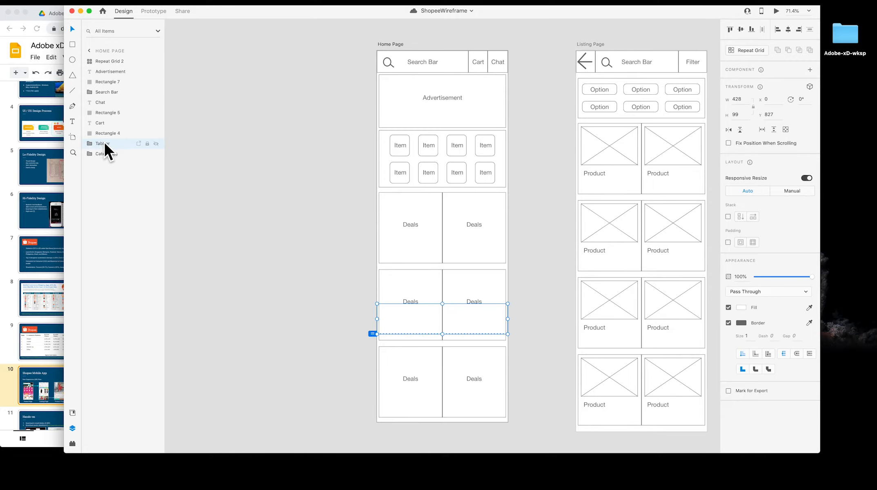
click(109, 61)
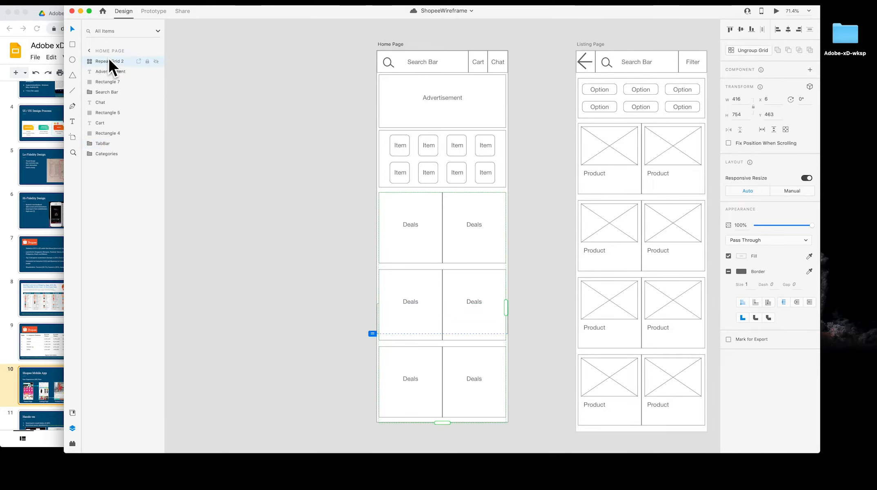
click(89, 143)
click(88, 143)
click(87, 141)
click(87, 141)
drag(93, 142, 104, 58)
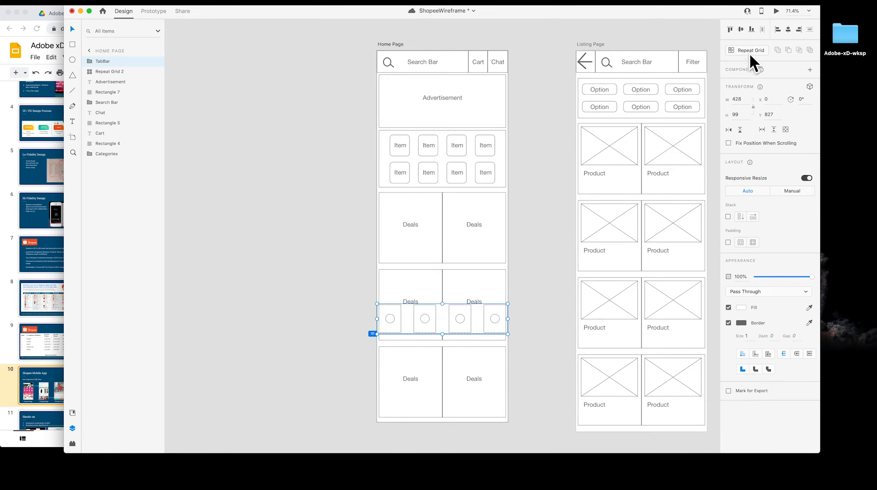
Preview the Home Page, test how the tab bar behaves while scrolling, and close the preview.
click(776, 10)
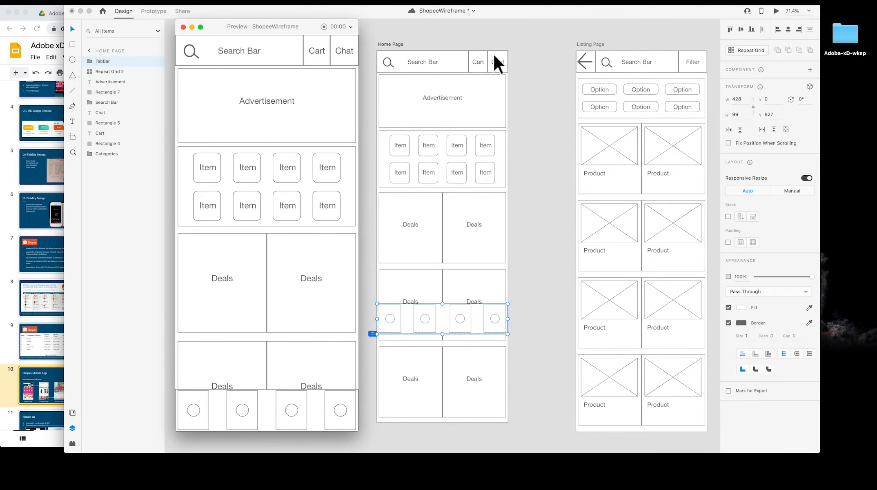
drag(290, 329, 244, 350)
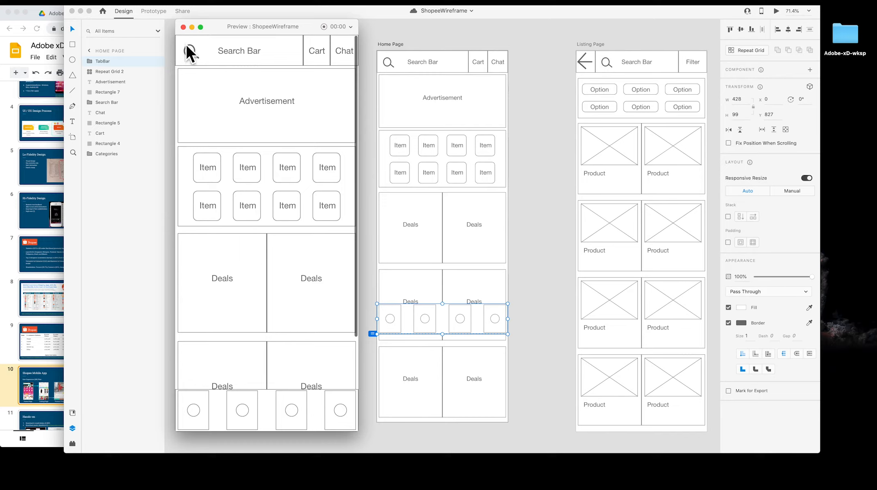
click(182, 27)
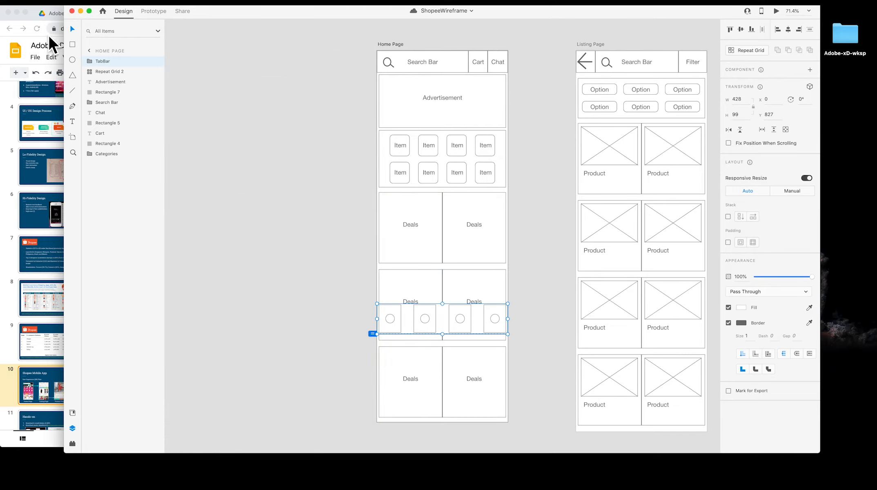
Fix the position of the Home Page's TabBar group when scrolling.
click(89, 61)
click(88, 61)
click(728, 143)
Fix the Search Bar, Chat, Rectangle 5, Cart and Rectangle 4 layers when scrolling and move them directly below TabBar.
click(451, 65)
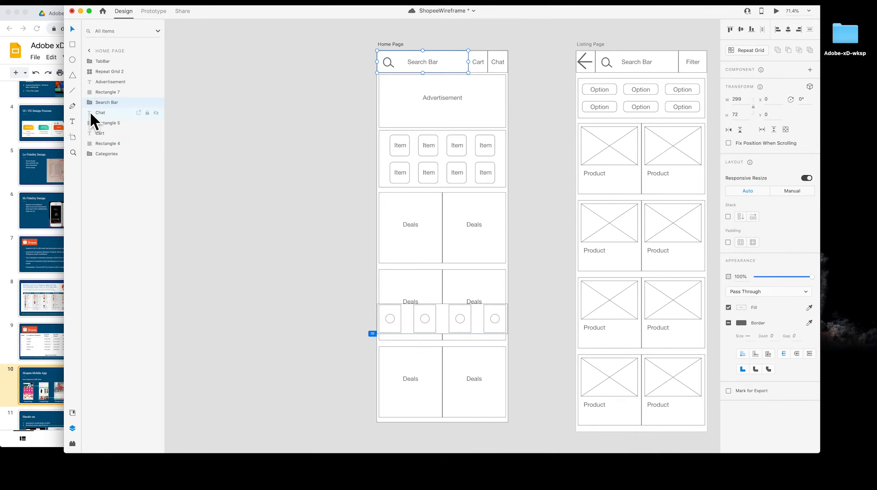
shift+click(91, 112)
shift+click(111, 126)
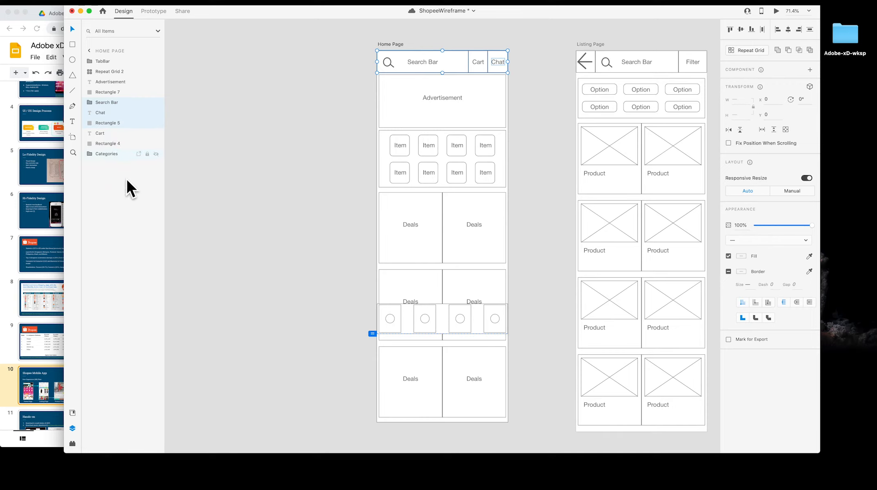
shift+click(109, 134)
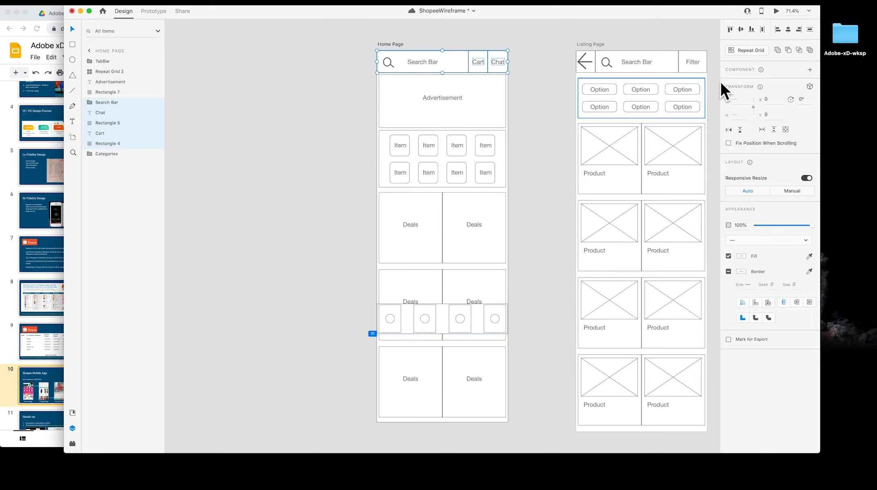
click(742, 143)
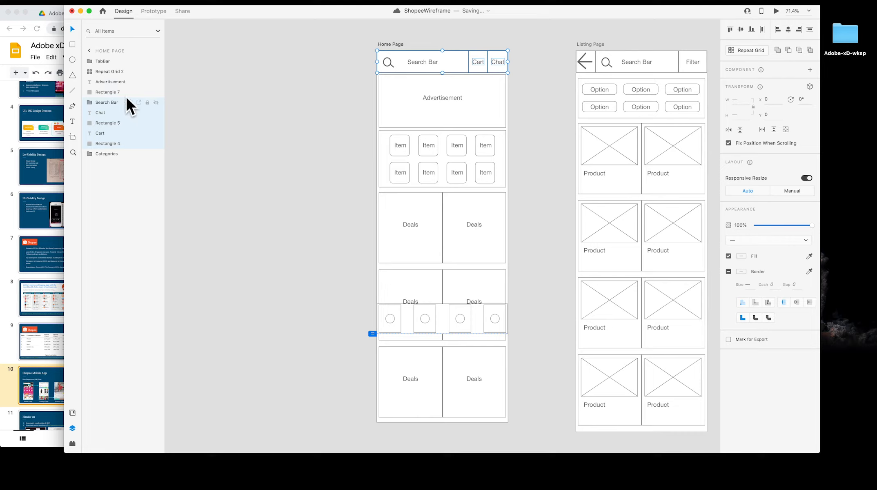
drag(101, 102, 108, 66)
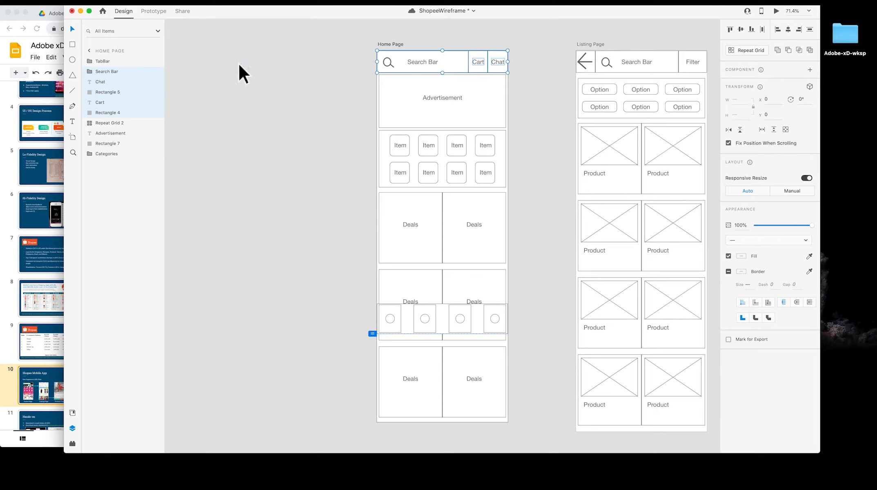
Test scrolling the Home Page in the preview to check the fixed header and tab bar, and close the preview.
click(776, 10)
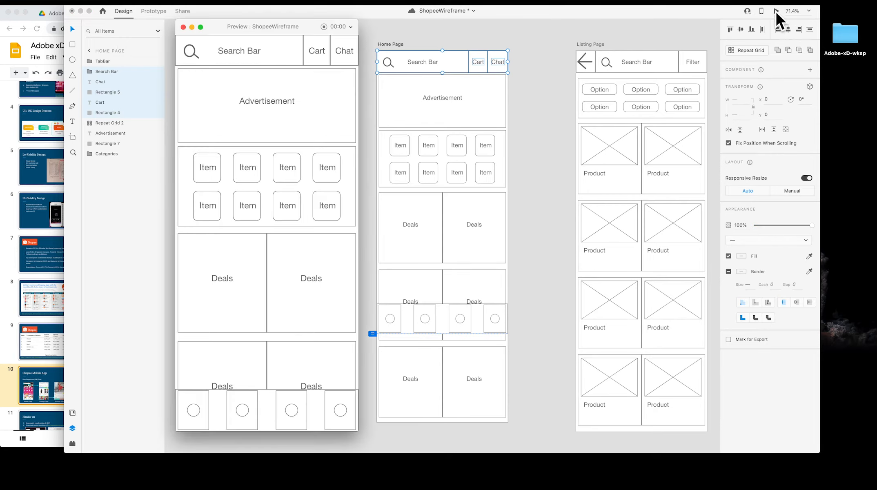
scroll(328, 267, down, 3)
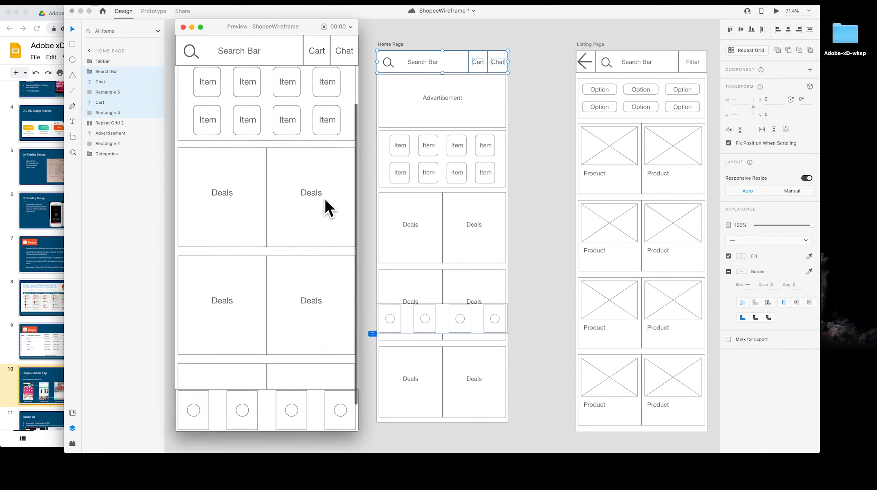
drag(318, 241, 296, 209)
drag(285, 278, 312, 131)
drag(296, 166, 295, 302)
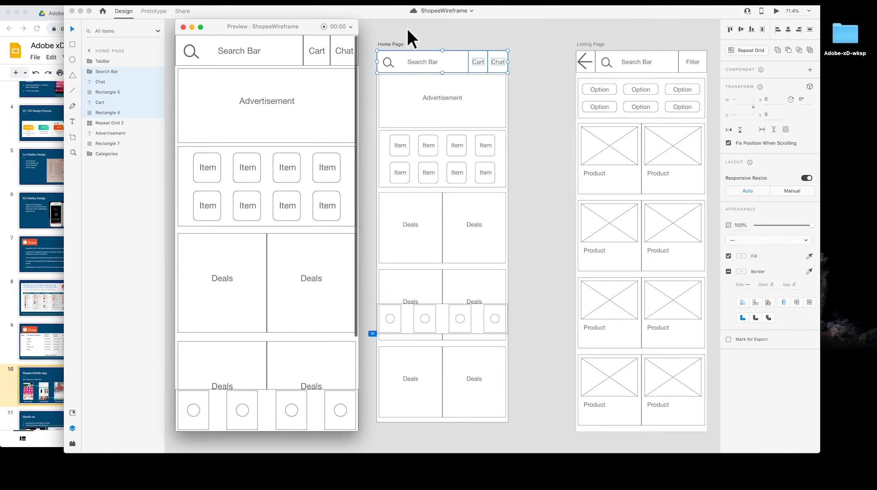
click(183, 27)
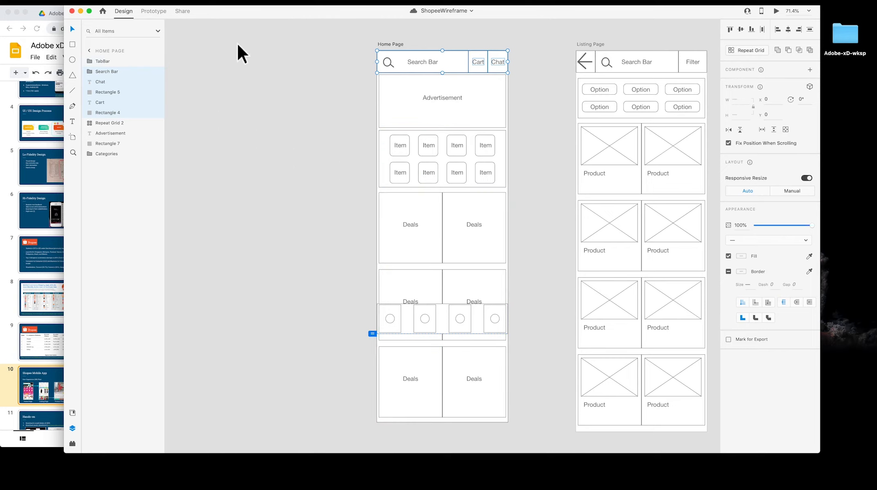
Select the Home Page artboard, switch to Prototype mode and open the artboard's layers.
click(410, 40)
click(393, 45)
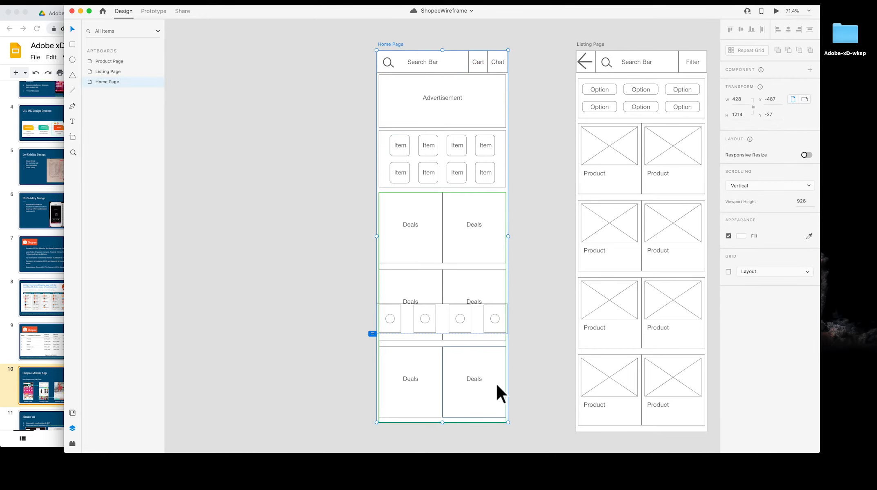
key(super+0)
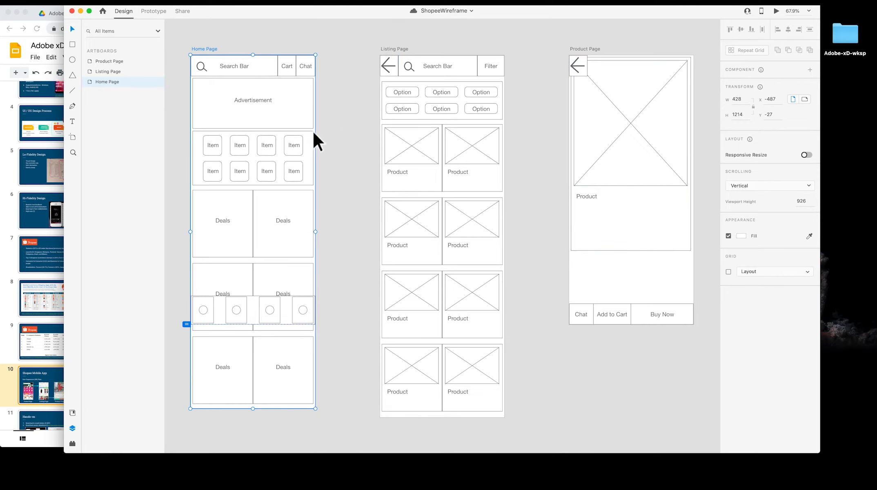
click(151, 13)
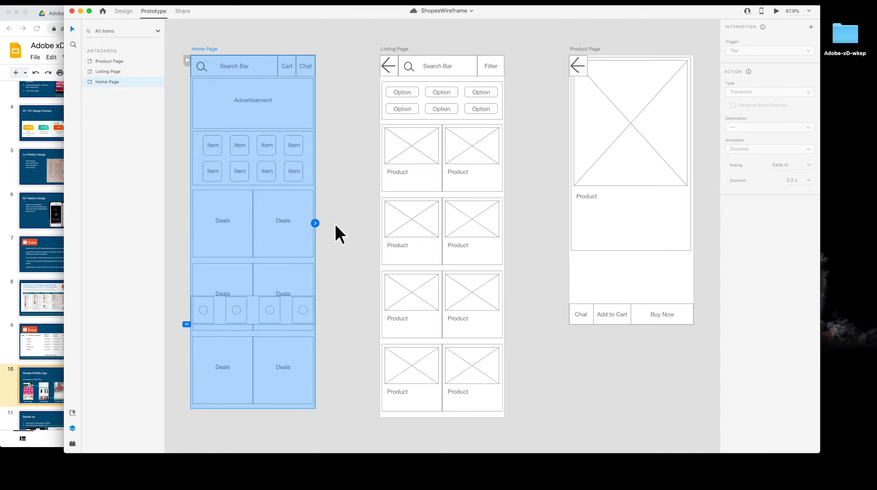
double_click(90, 80)
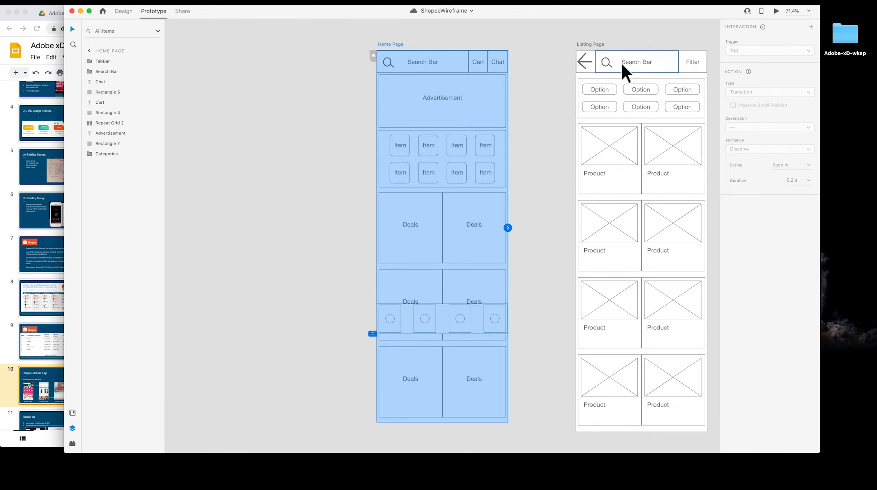
Link the Home Page's Advertisement rectangle to the Listing Page with a tap transition using the Slide Right animation.
click(529, 98)
click(501, 100)
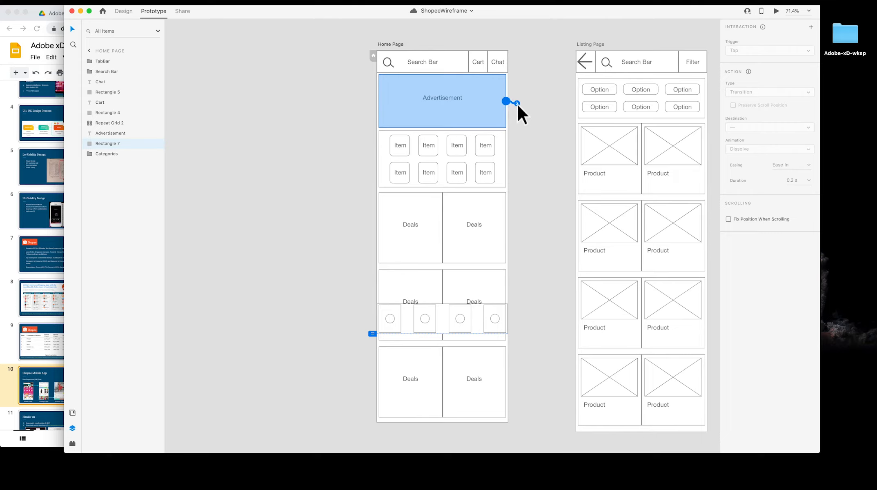
drag(535, 139, 586, 262)
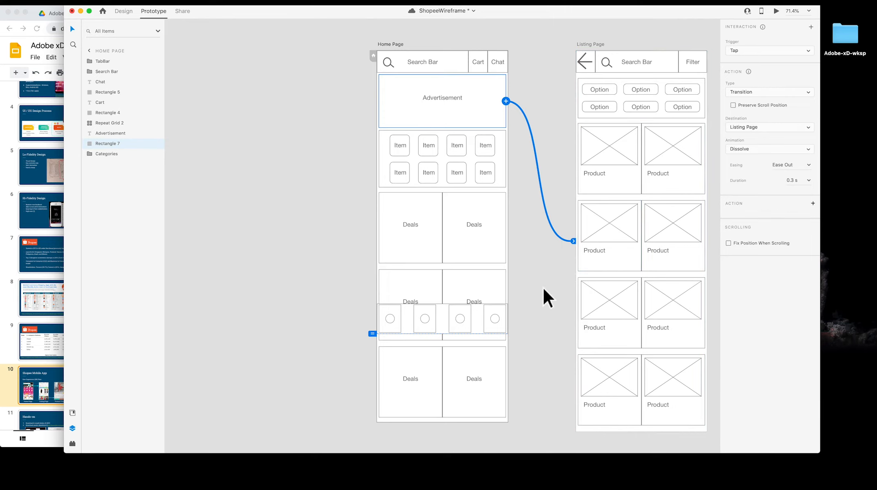
scroll(512, 293, right, 5)
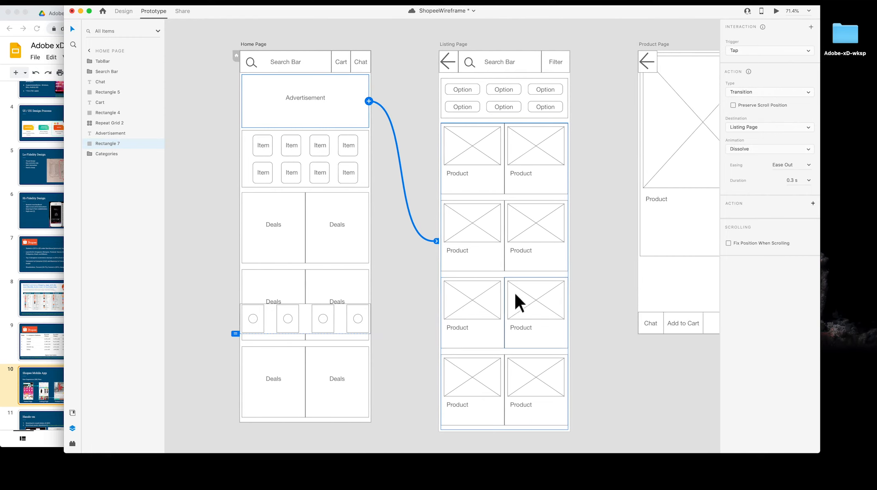
scroll(515, 293, right, 1)
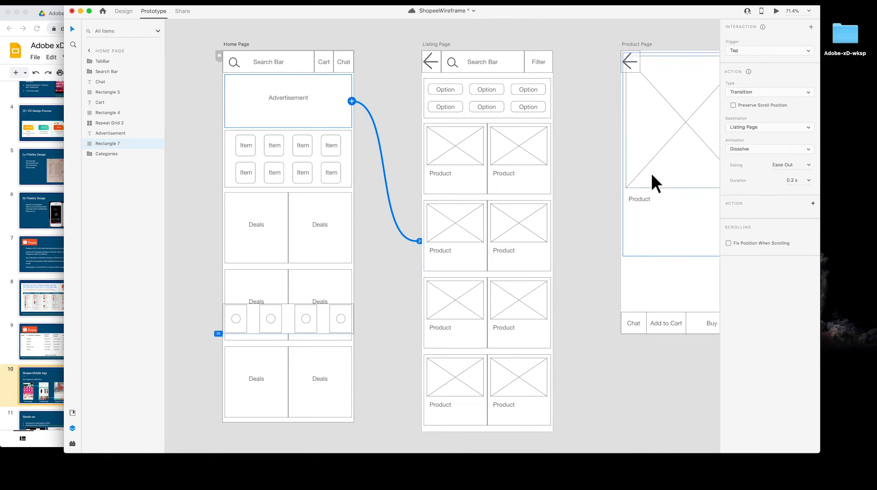
scroll(597, 241, left, 6)
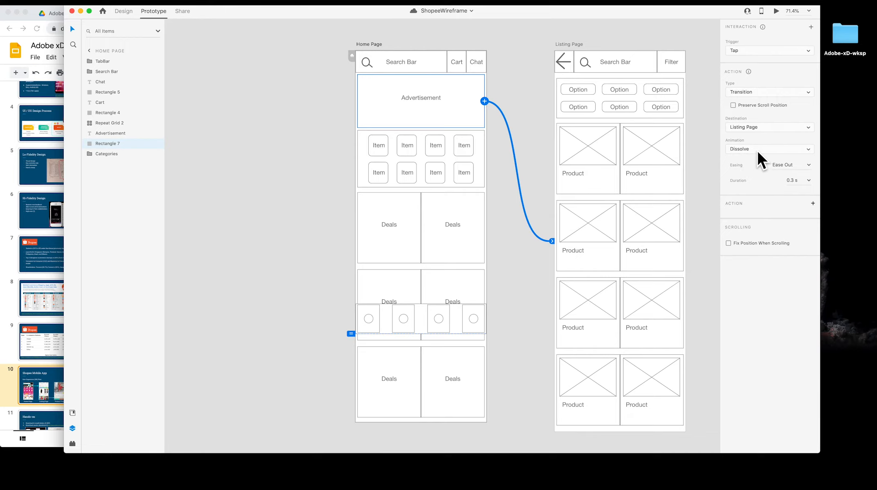
click(765, 147)
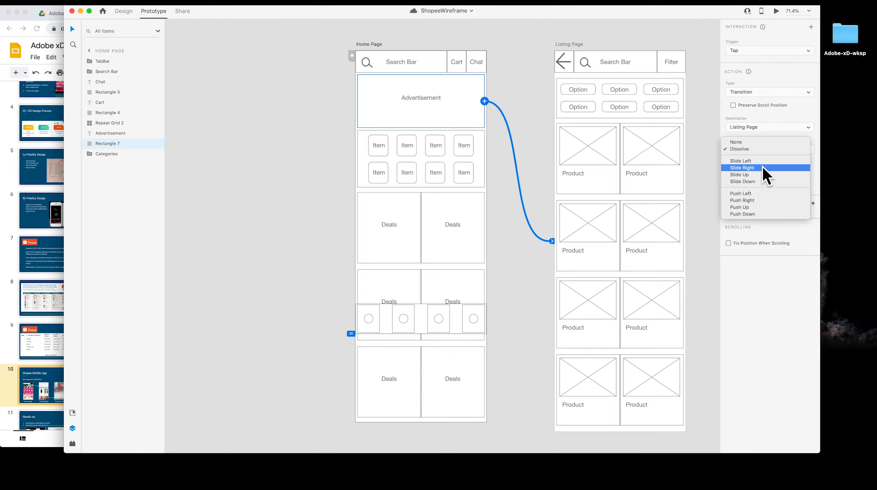
click(762, 167)
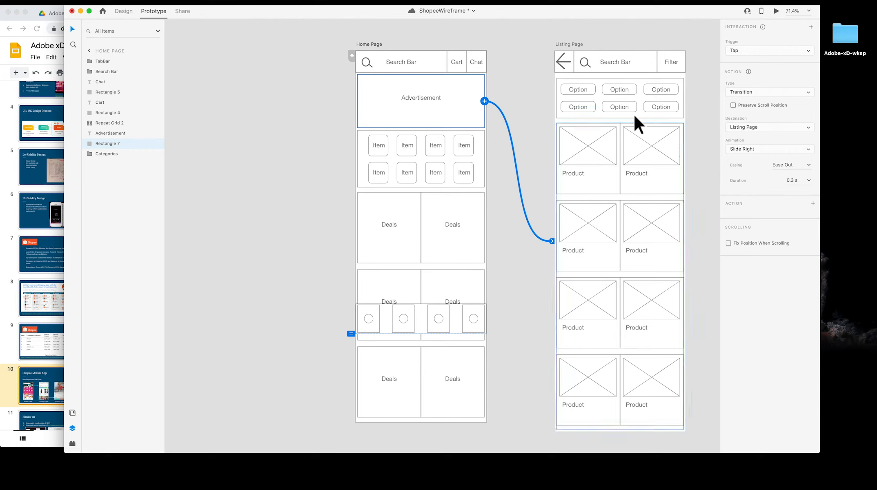
Preview the prototype from the Home Page, scroll through it, test the Advertisement link and close the preview.
click(371, 46)
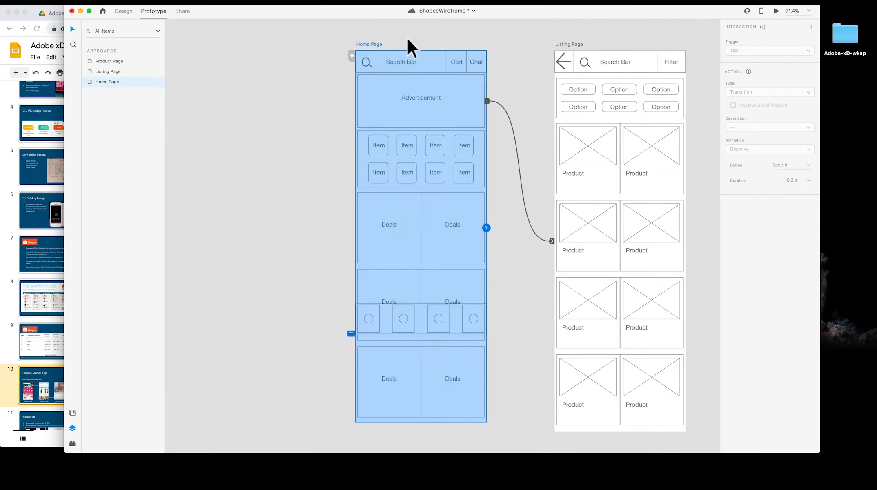
click(775, 11)
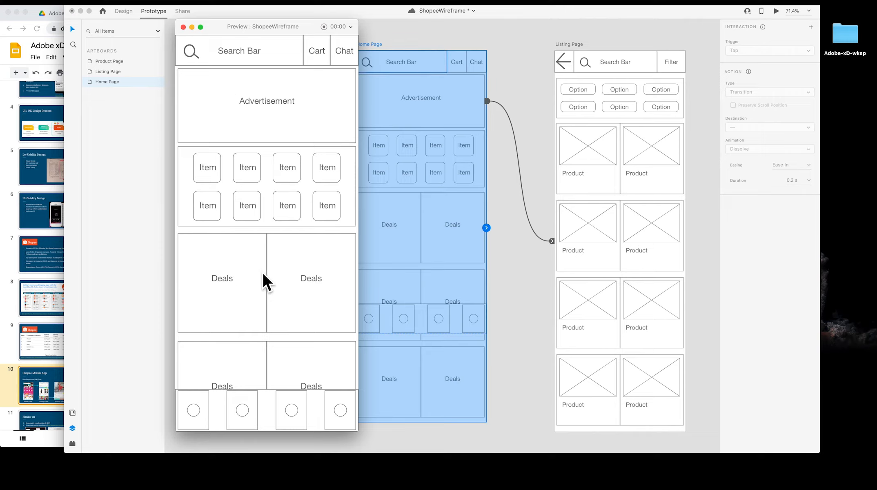
scroll(274, 200, down, 5)
scroll(275, 201, up, 2)
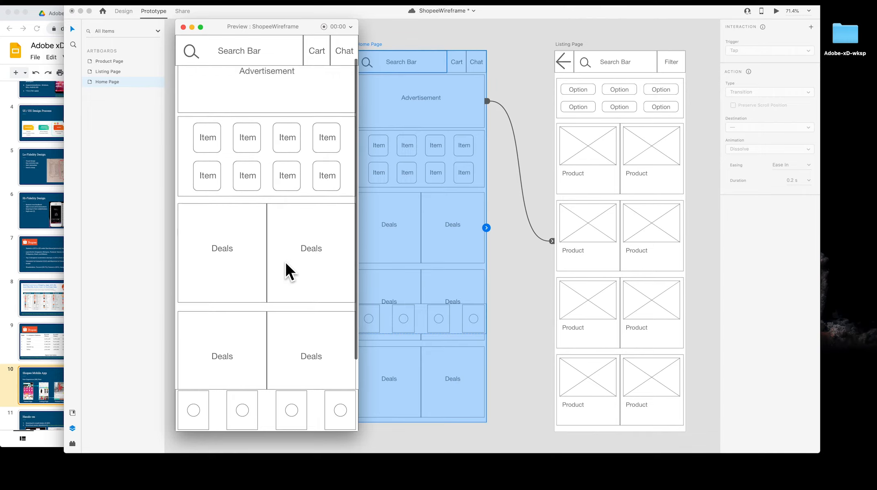
scroll(284, 254, down, 2)
scroll(294, 221, down, 3)
scroll(294, 196, up, 8)
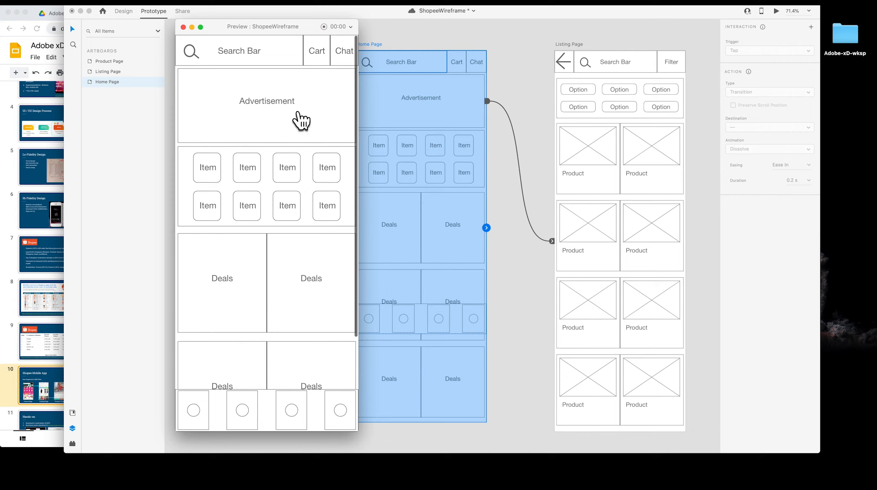
click(289, 109)
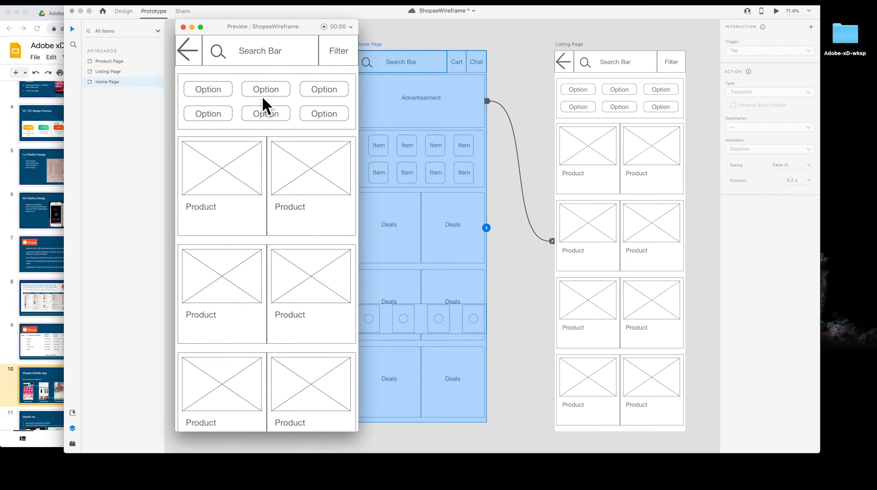
click(182, 27)
Change the Advertisement rectangle's transition animation to Slide Left.
click(529, 81)
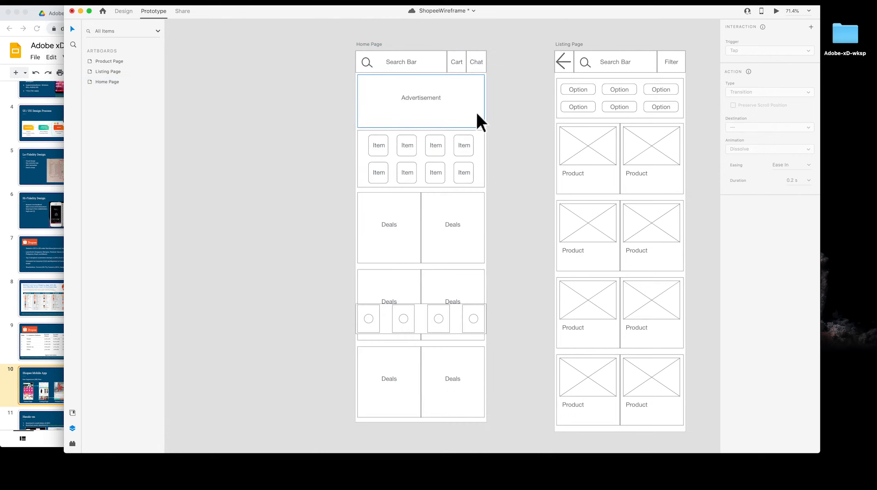
click(437, 107)
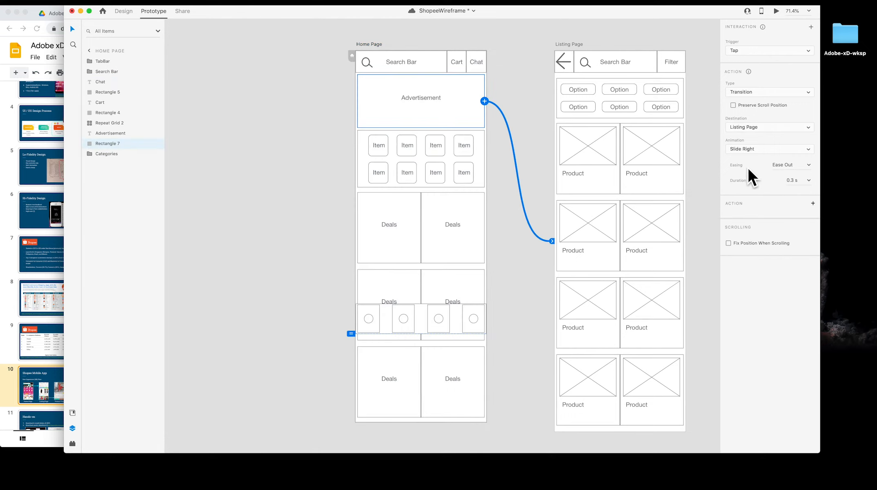
click(808, 147)
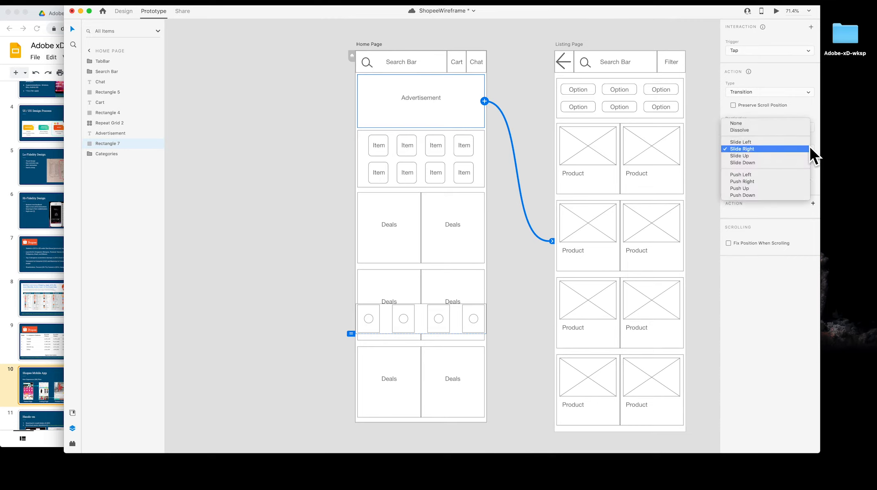
click(747, 142)
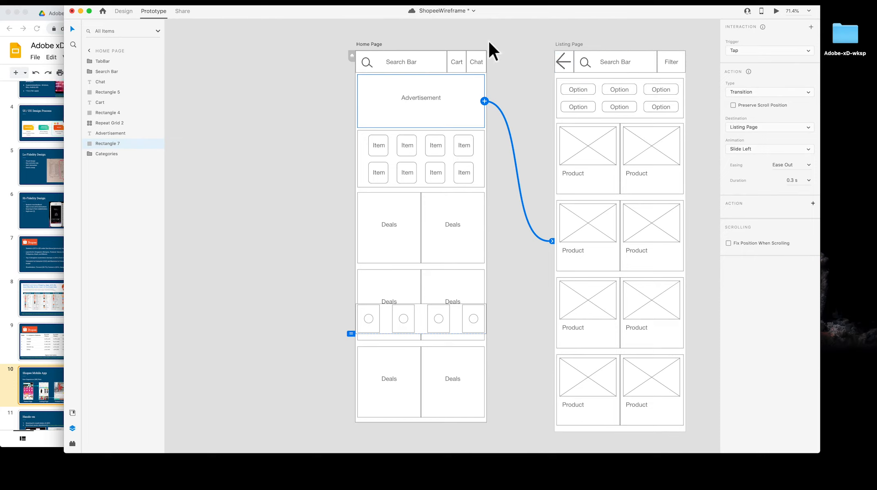
Link the Listing Page's BackButton to the Home Page with a tap transition using the Slide Right animation.
click(570, 66)
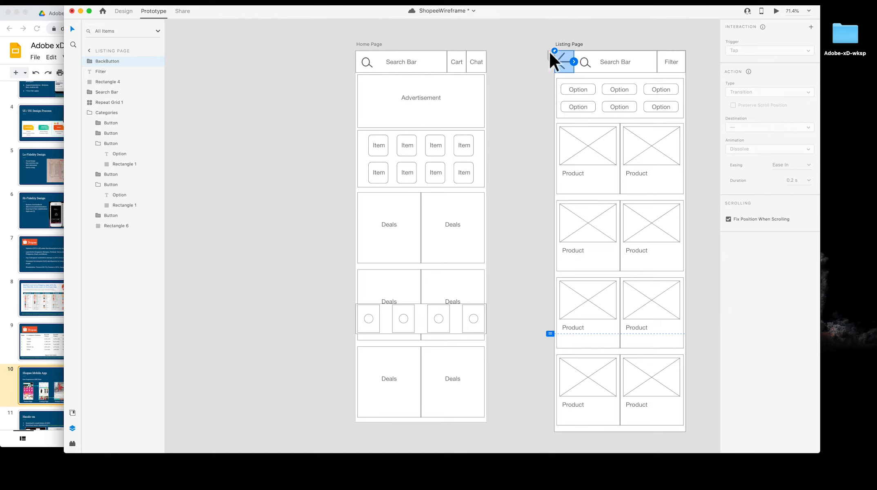
drag(574, 61, 475, 103)
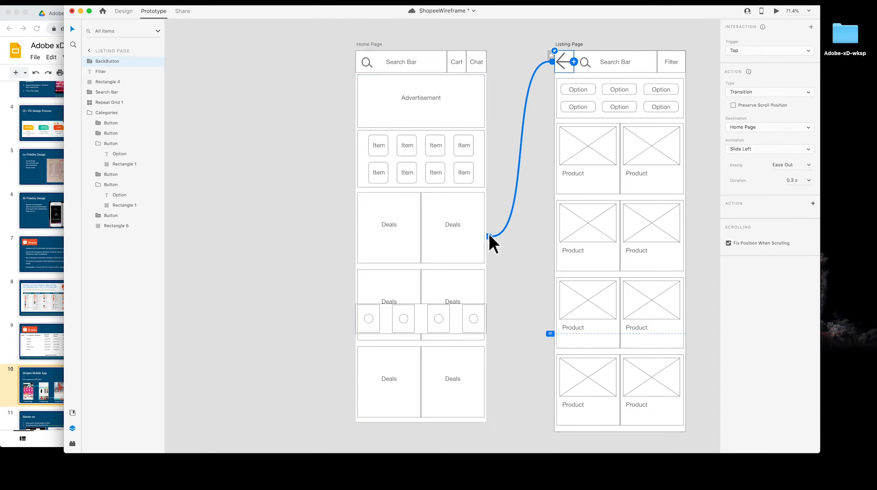
click(759, 149)
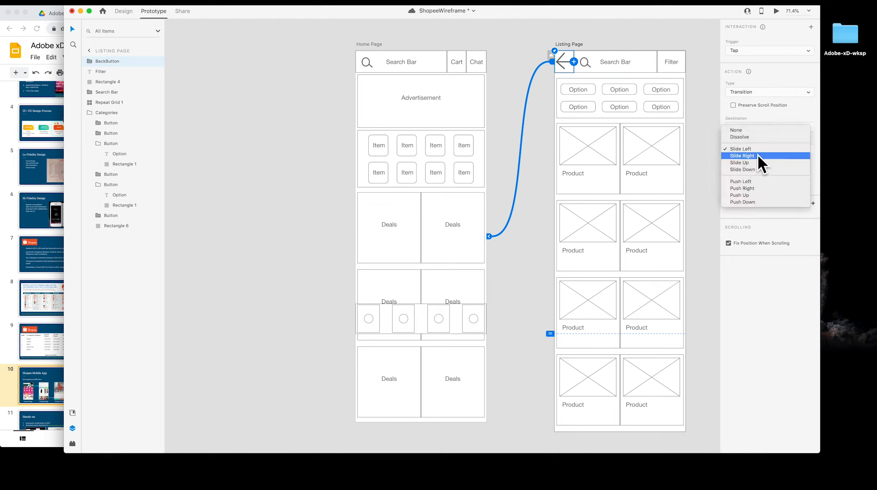
click(759, 155)
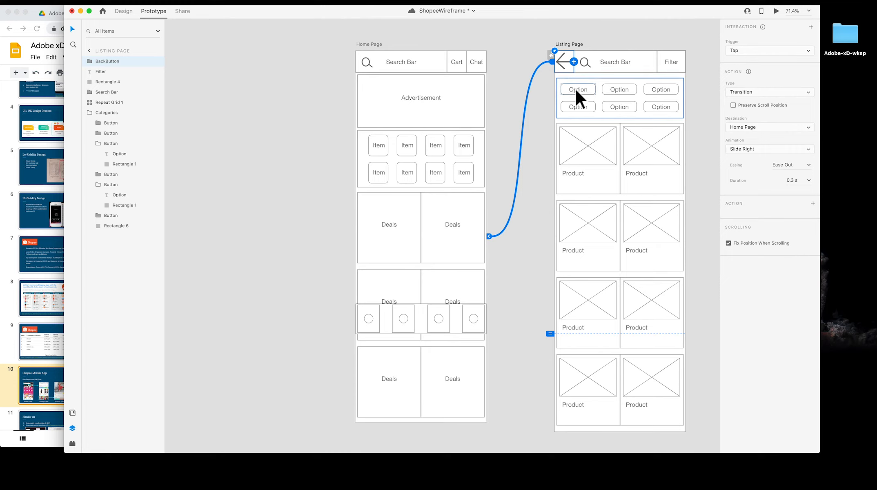
Preview the Listing Page and test going back and forth through the back arrow and the Advertisement link.
click(775, 10)
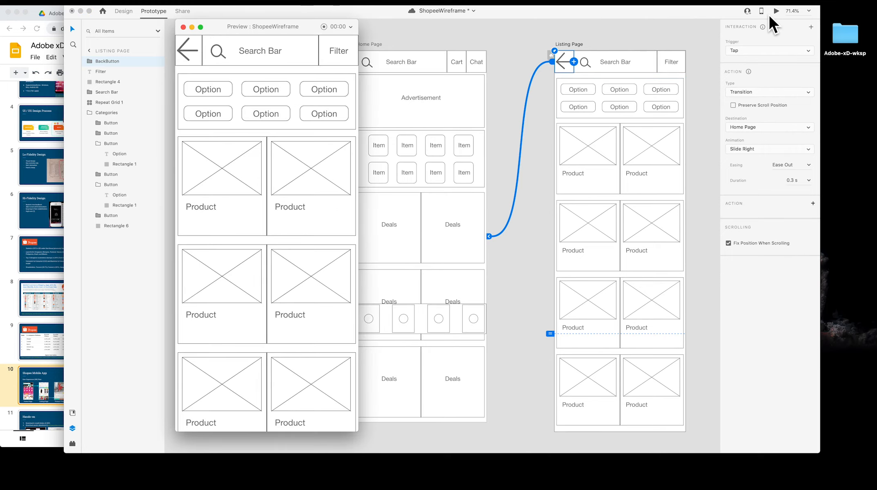
click(190, 49)
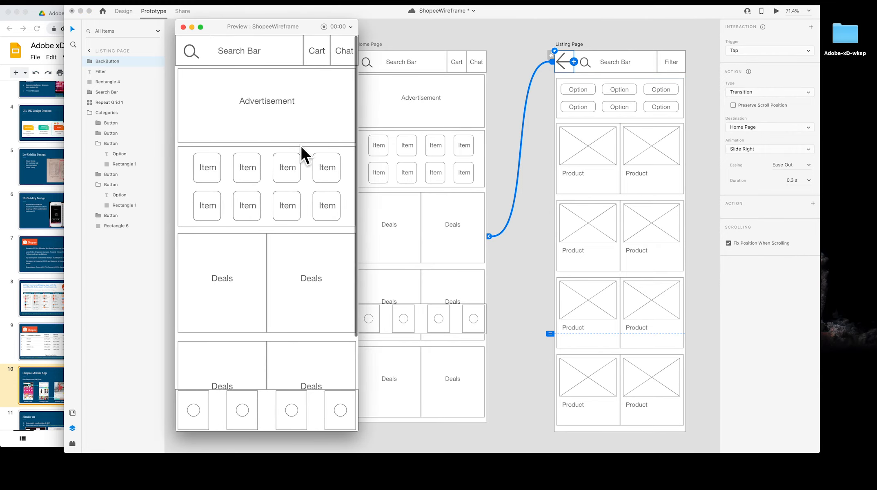
click(275, 126)
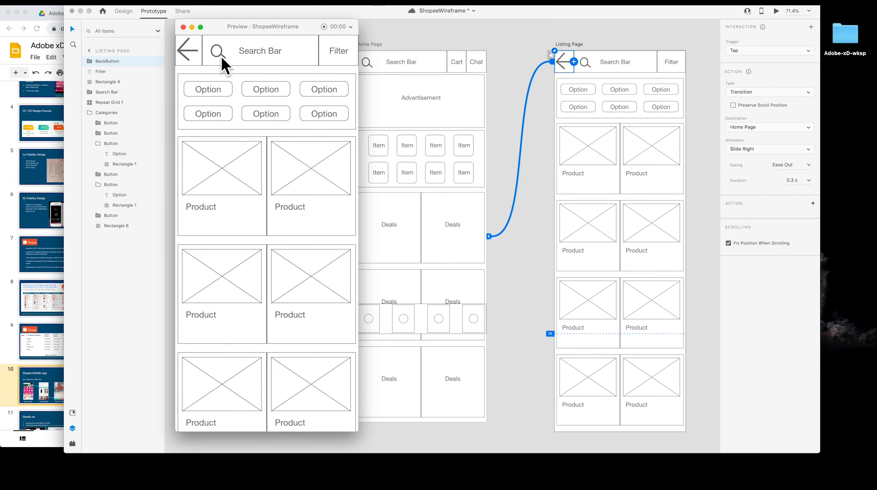
click(189, 52)
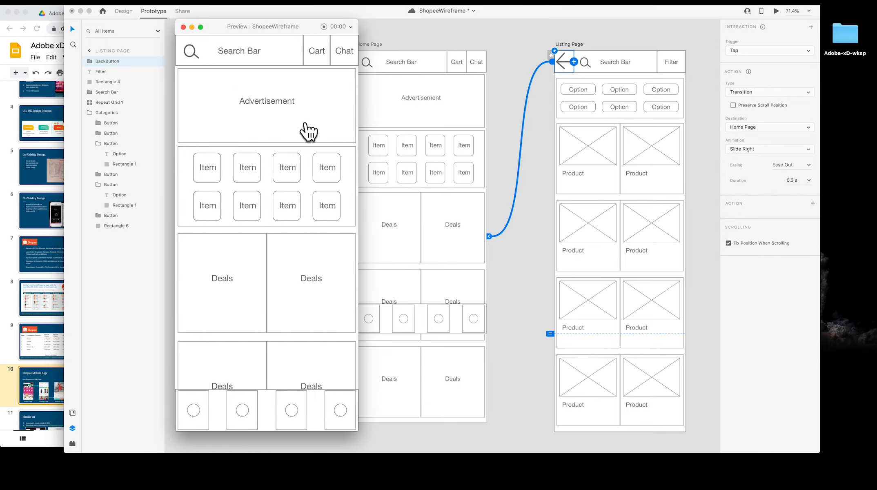
click(307, 128)
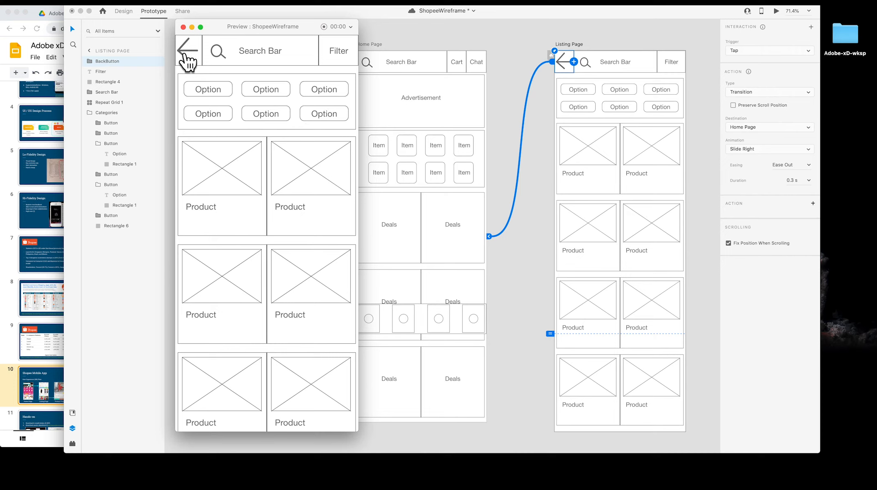
click(185, 53)
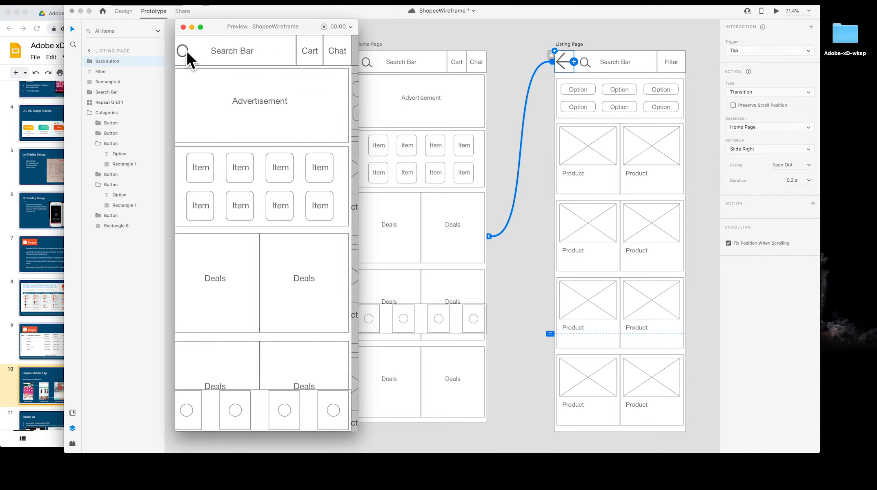
click(297, 114)
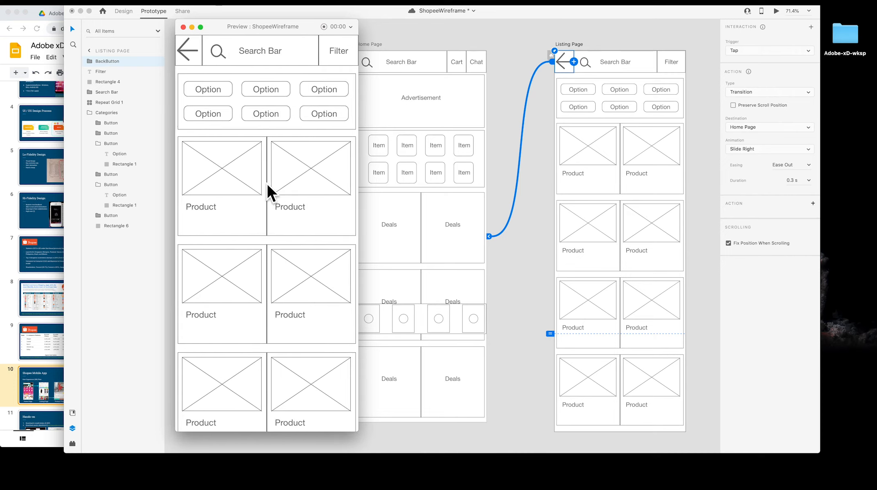
Test scrolling the Listing and Home Pages between transitions in the preview, close it and fit all artboards in view.
scroll(298, 225, down, 3)
scroll(299, 304, up, 3)
scroll(314, 229, down, 3)
scroll(313, 213, up, 3)
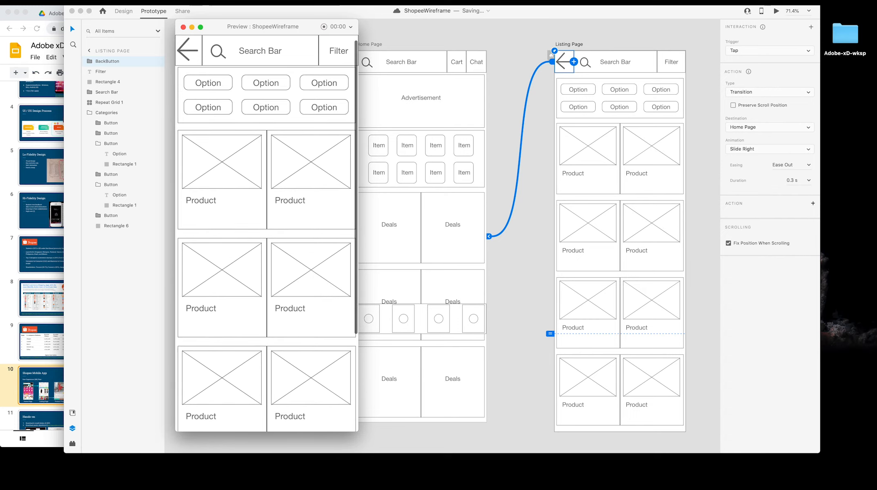
click(188, 51)
scroll(277, 130, down, 3)
scroll(288, 139, up, 2)
scroll(292, 155, down, 1)
scroll(284, 137, up, 3)
click(270, 100)
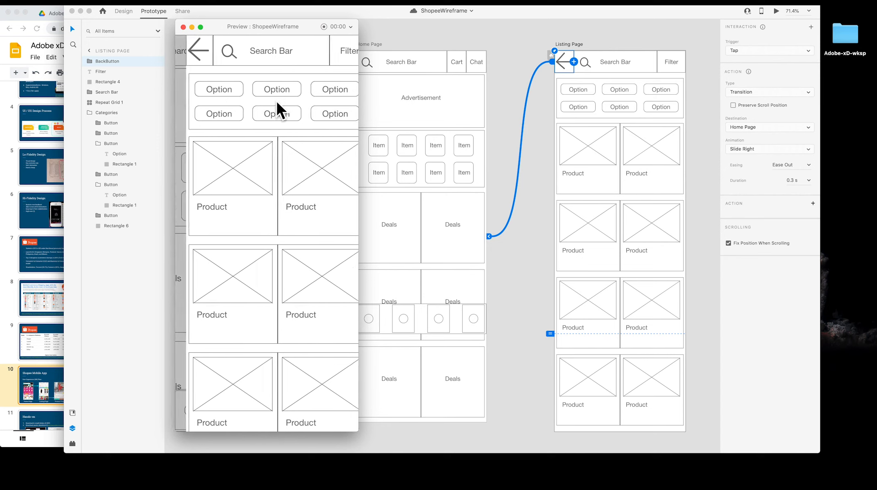
scroll(293, 261, down, 5)
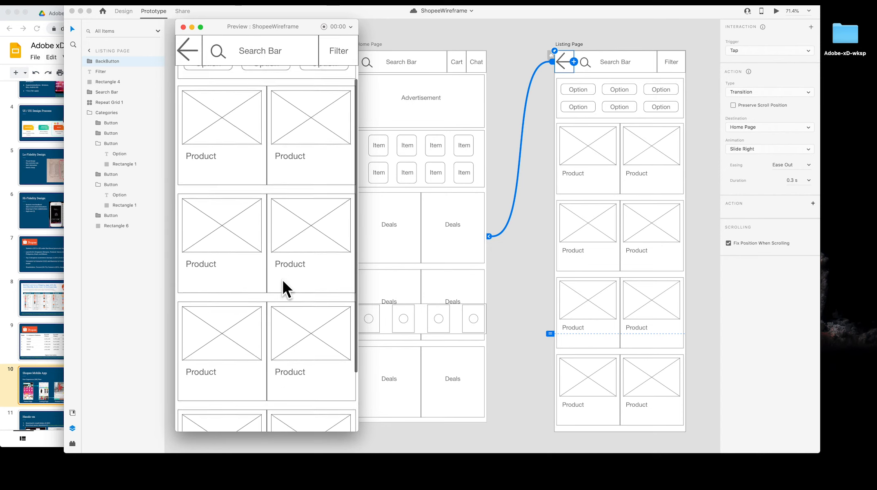
scroll(296, 283, up, 5)
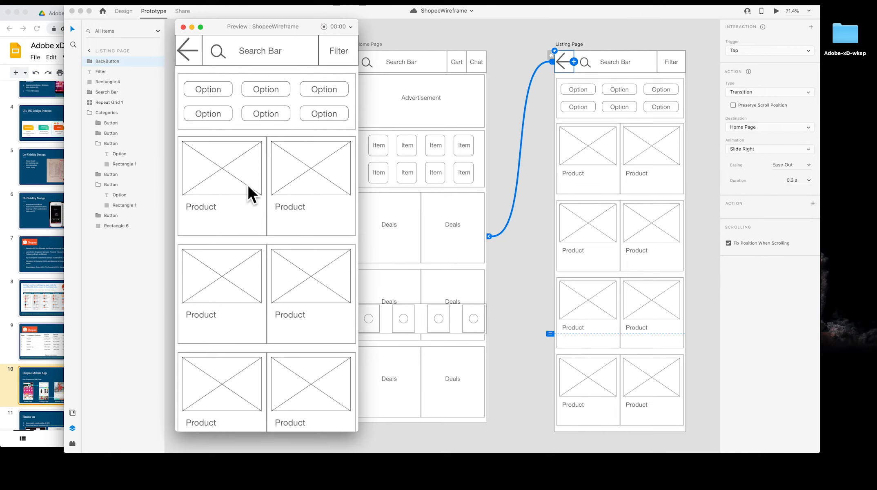
click(183, 27)
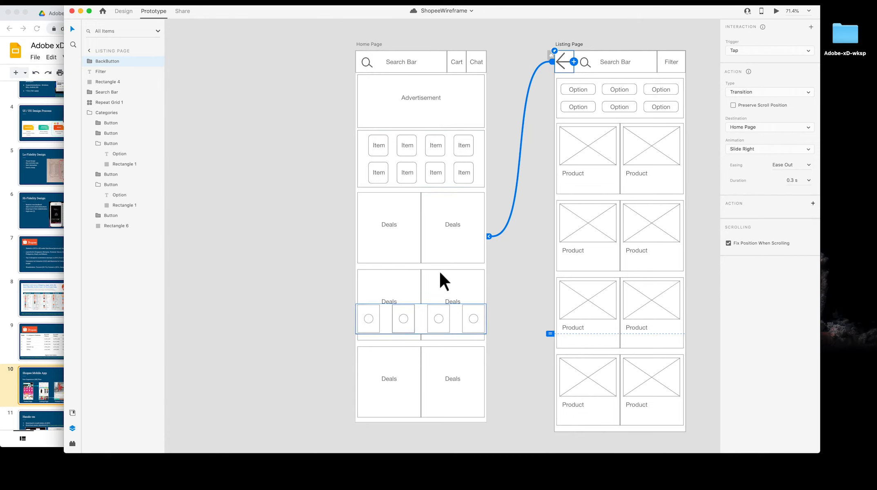
key(super+0)
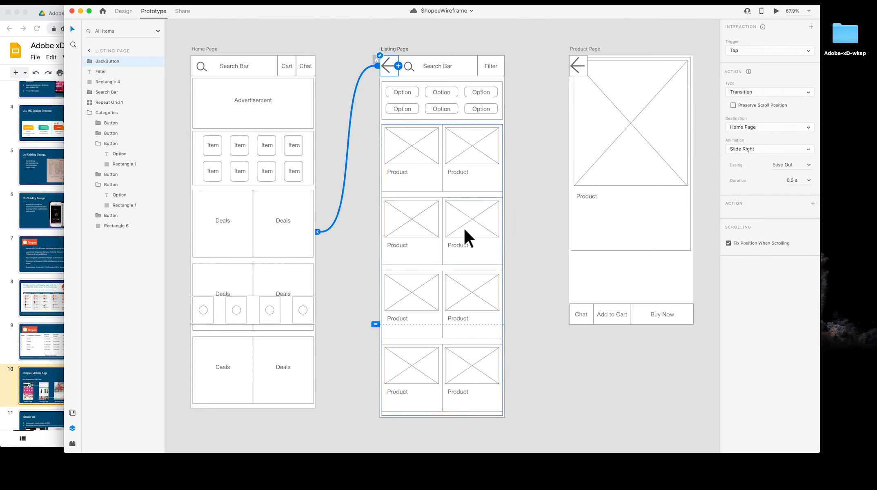